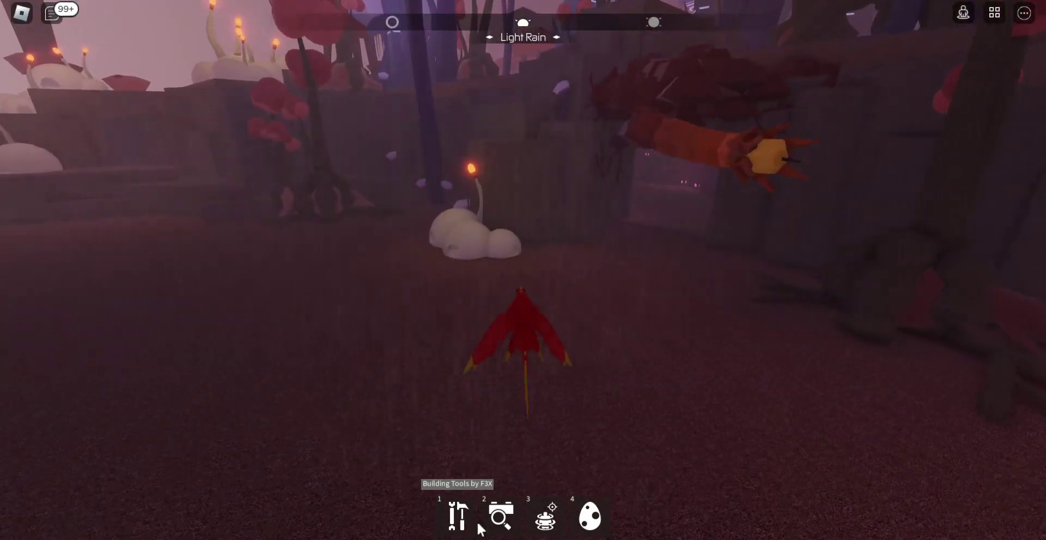
- Equip F3X Building Tools and build a tall 2×12×2 grey pillar on the ground
key(1)
key(j)
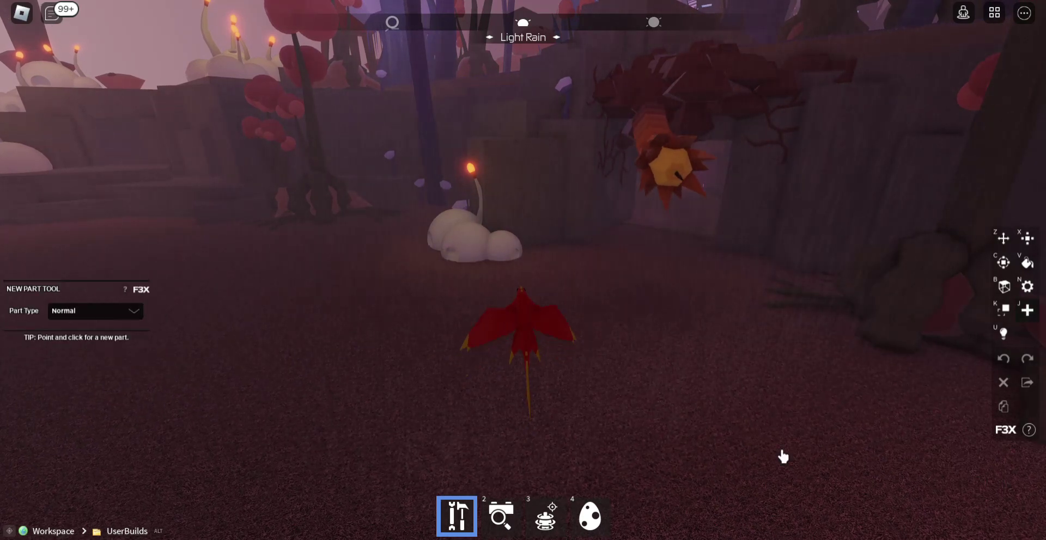
click(645, 383)
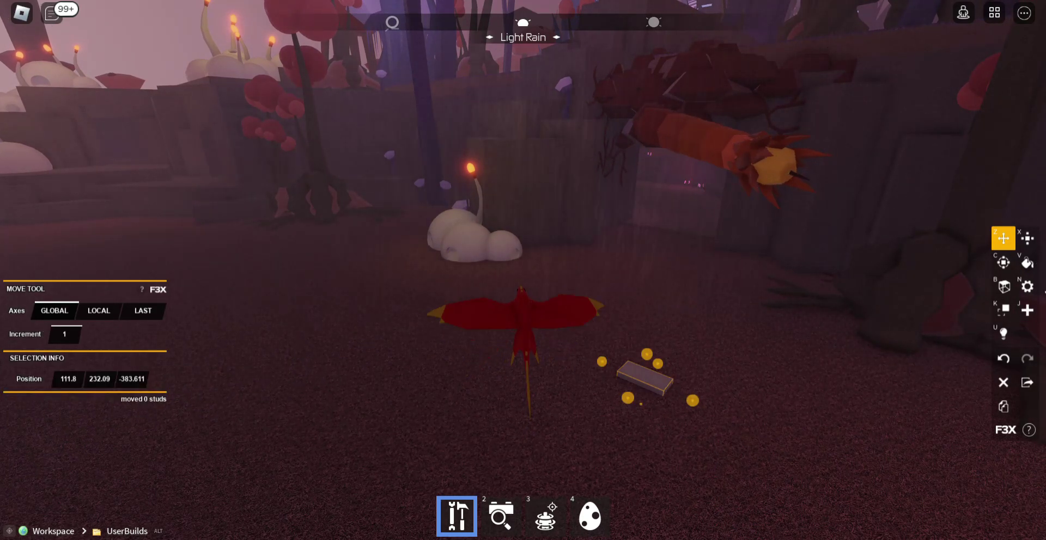
key(x)
mouse_move(707, 431)
mouse_down()
mouse_move(672, 432)
mouse_move(680, 423)
mouse_up()
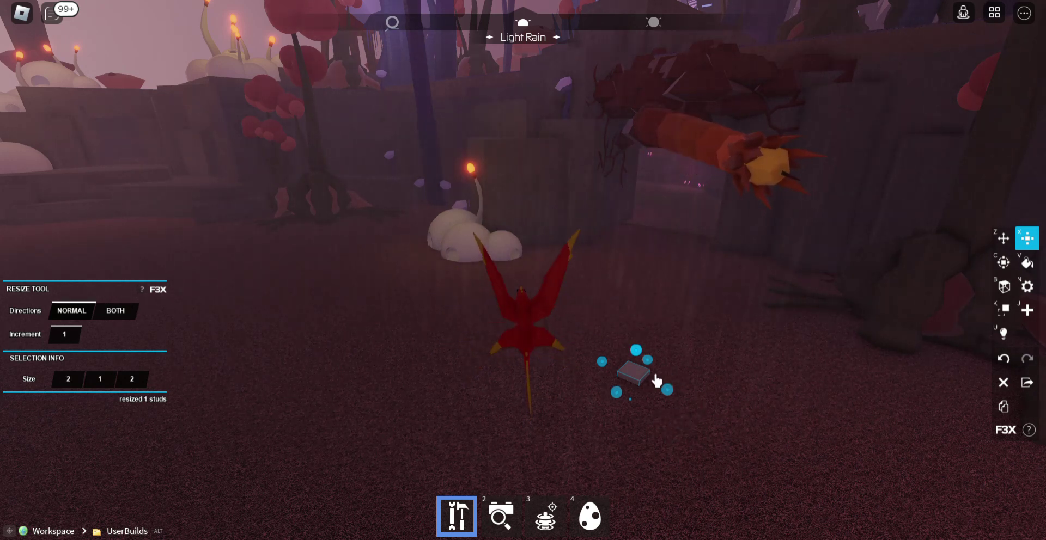
drag(636, 350, 603, 237)
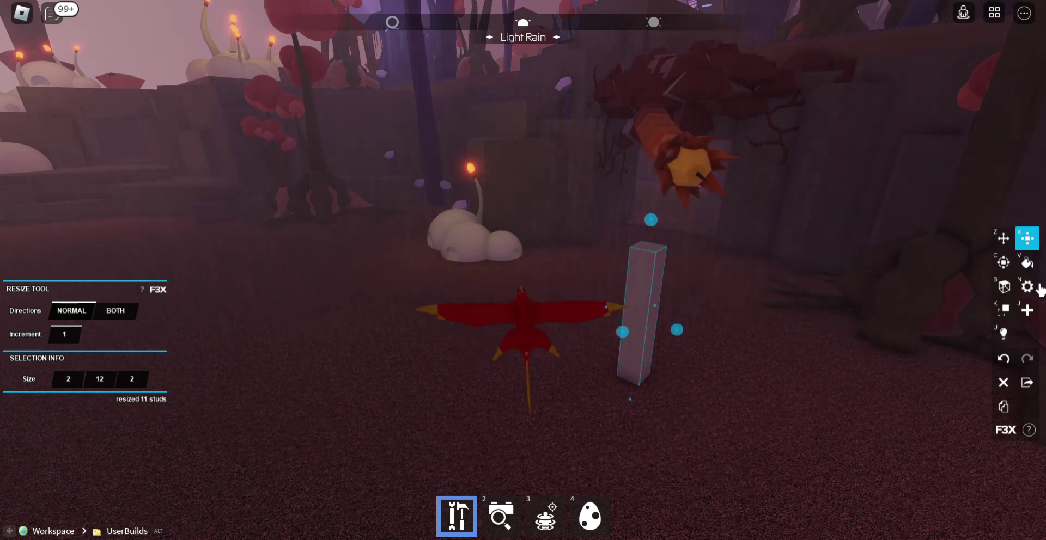
- Create a second part and set it on top of the pillar
key(j)
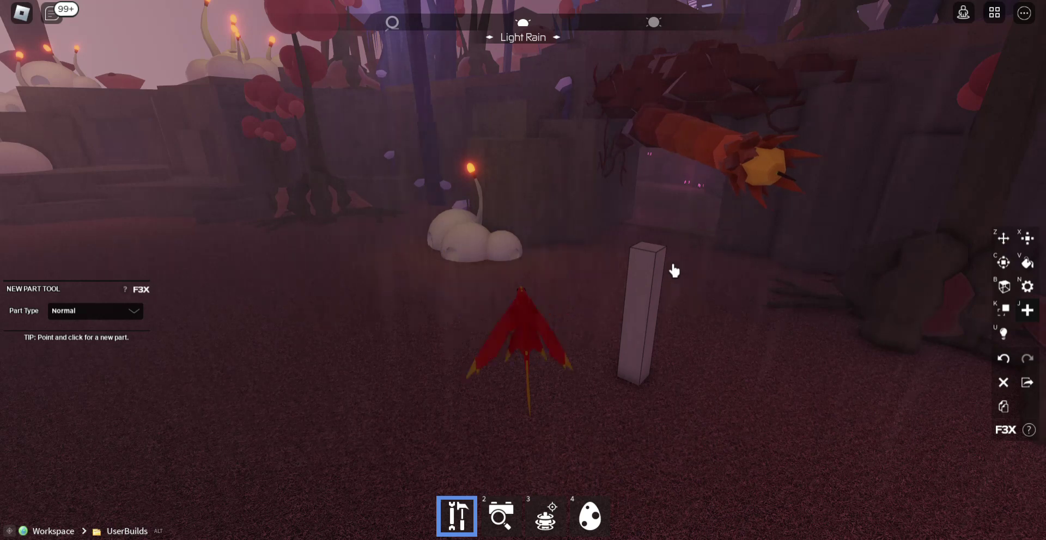
key(z)
right_click(674, 271)
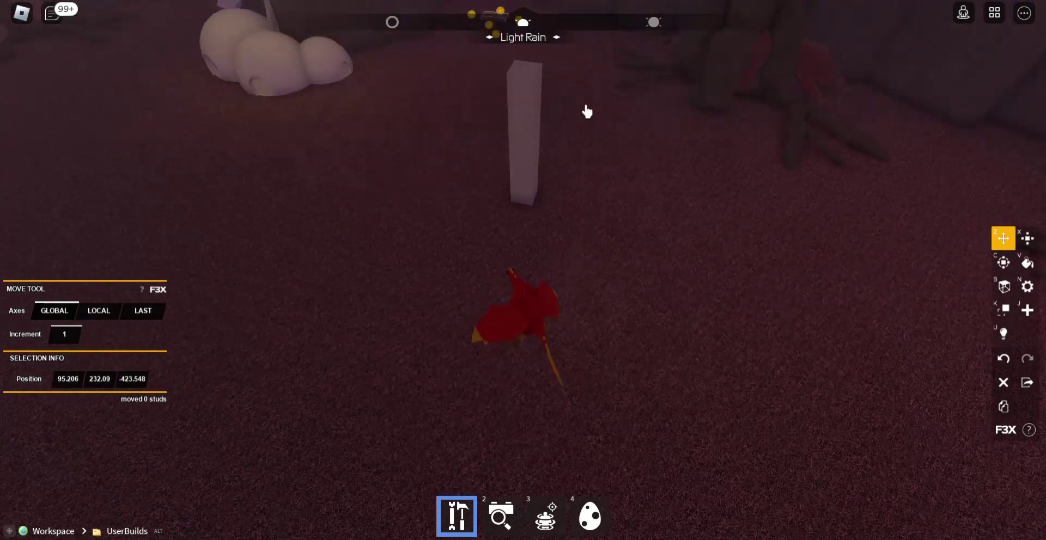
drag(587, 112, 554, 103)
drag(480, 142, 480, 165)
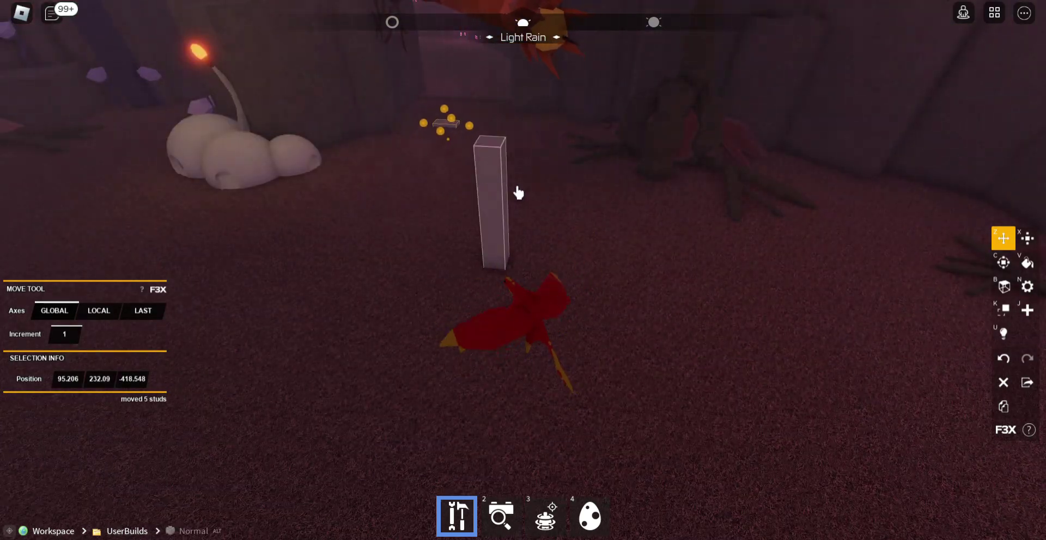
drag(518, 193, 473, 245)
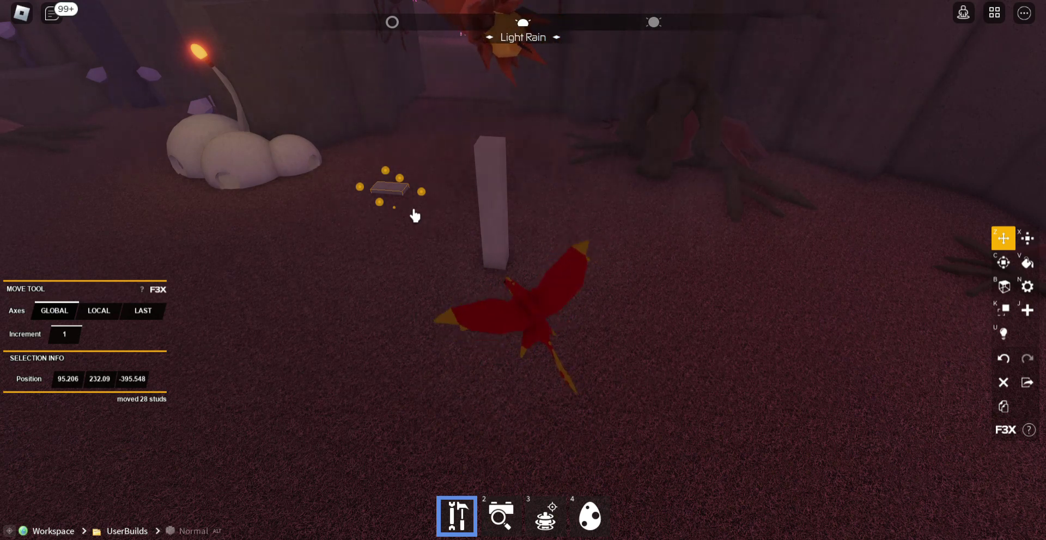
drag(392, 190, 521, 177)
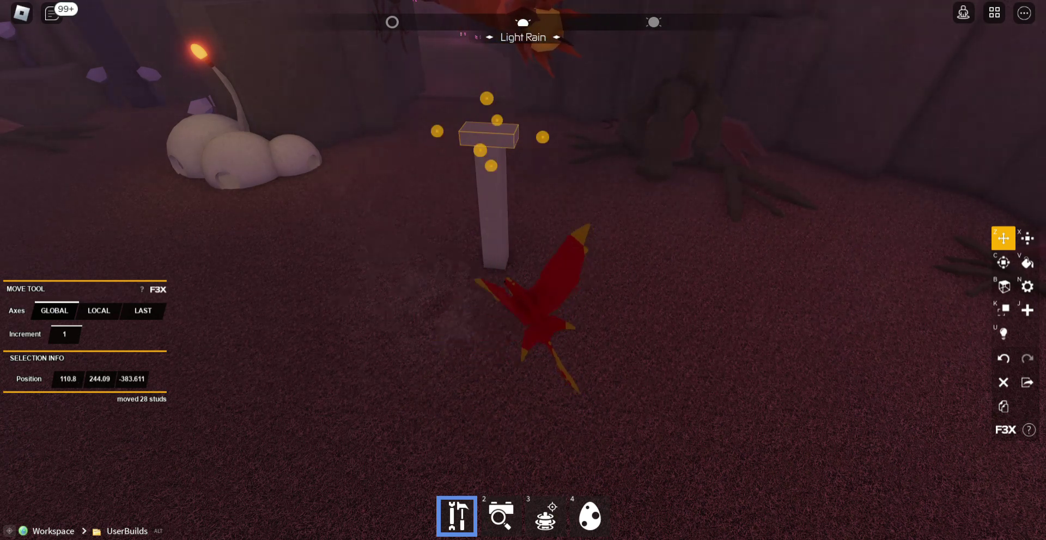
- Resize the top part into a 24×1×40 plate and walk the character onto it
key(x)
drag(479, 150, 441, 330)
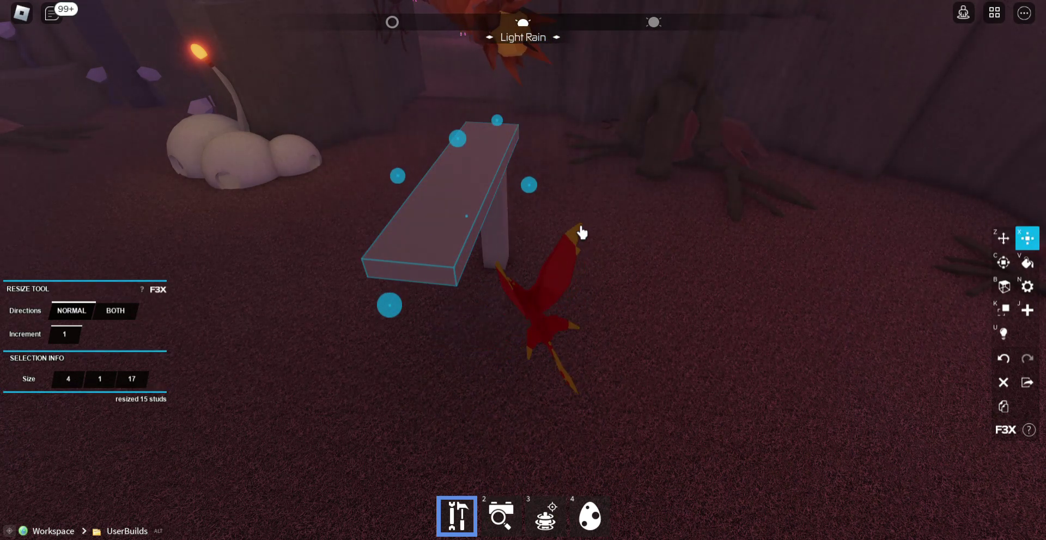
drag(564, 231, 759, 250)
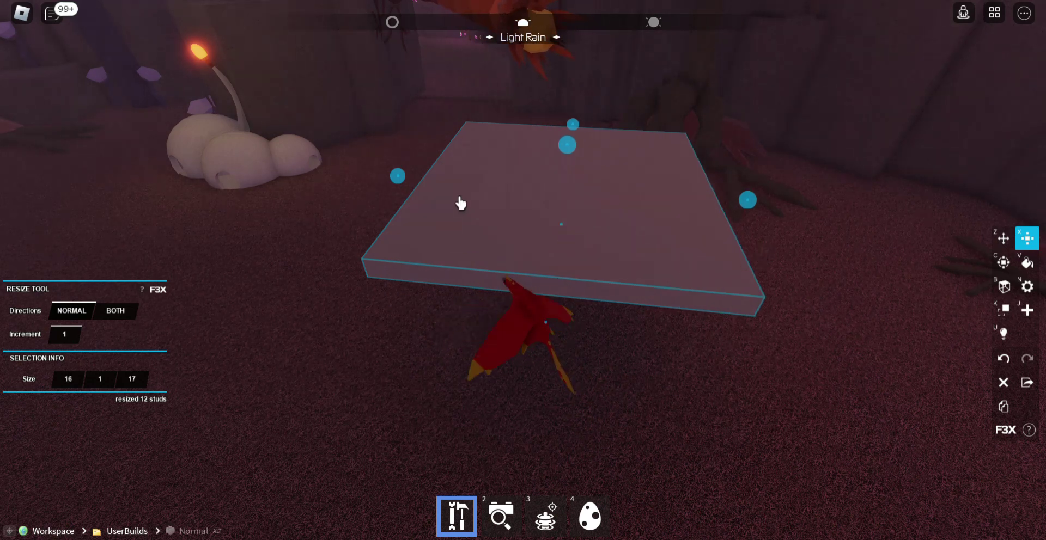
drag(397, 176, 276, 167)
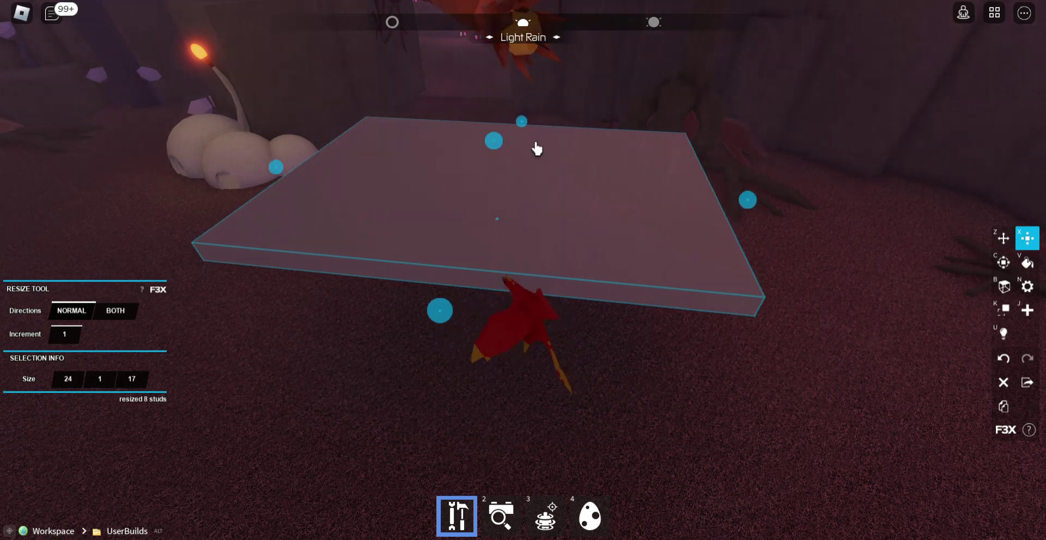
drag(521, 122, 567, 85)
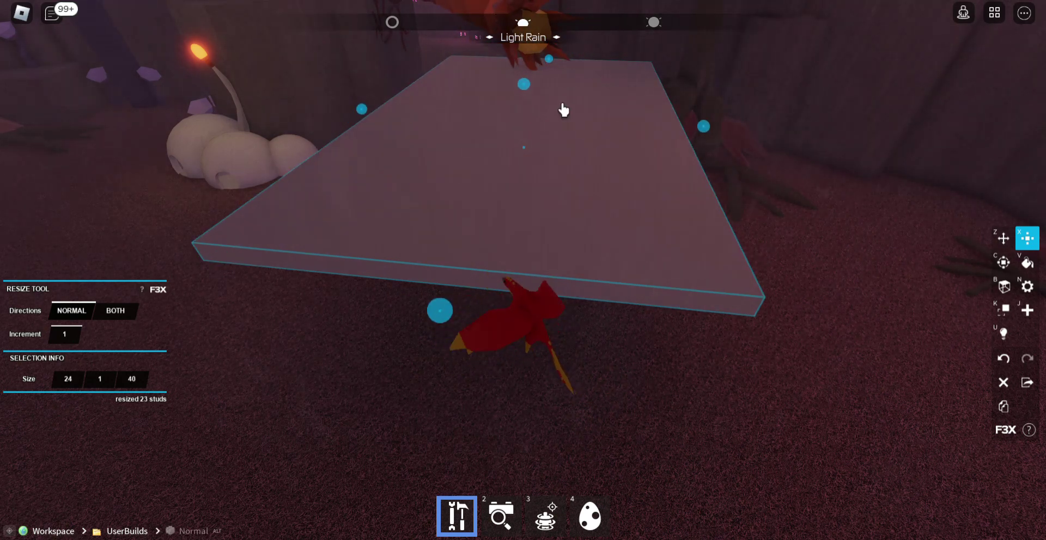
key(w)
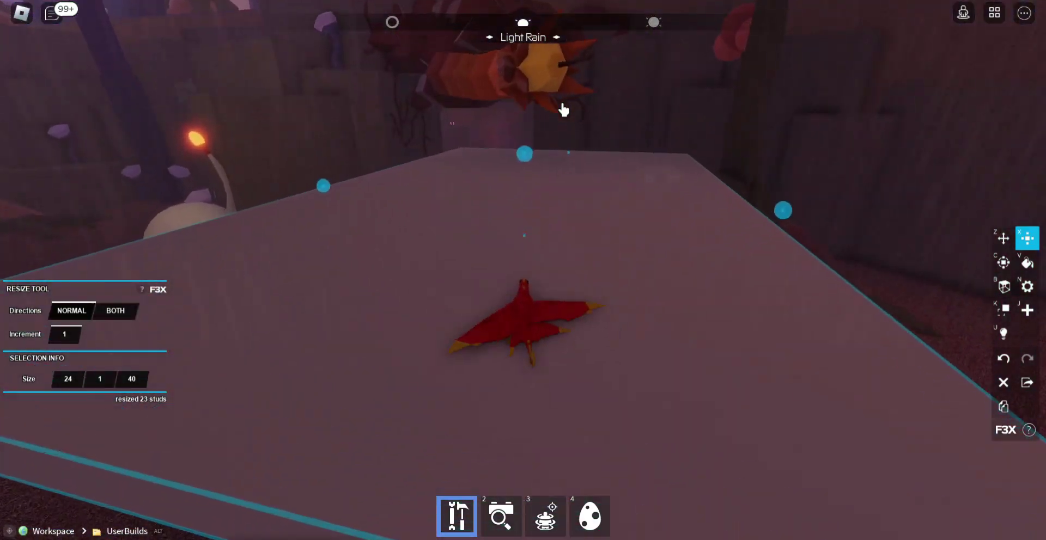
key(w)
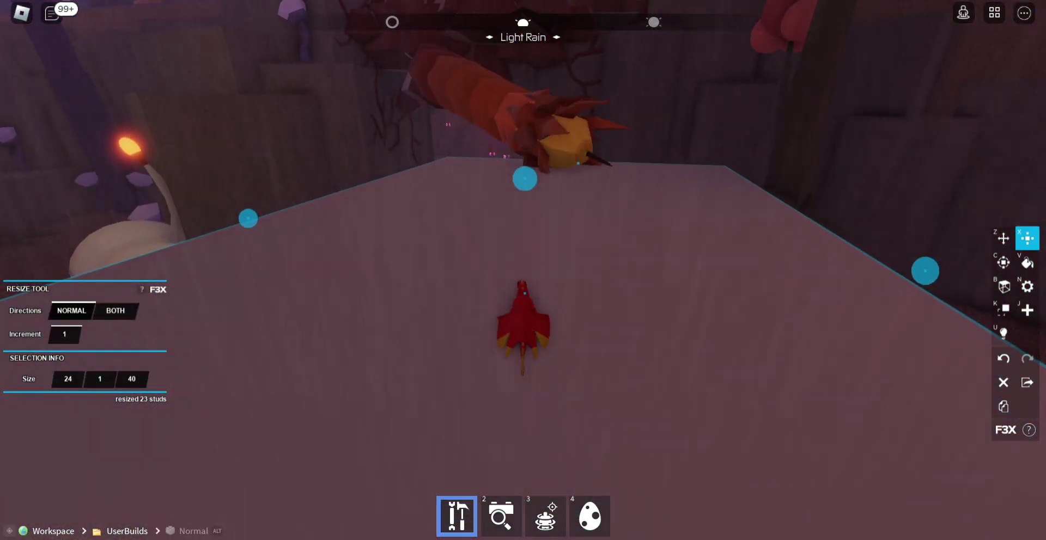
key(j)
- Create a new part on the plate and resize it to a 5×1×7 slab
click(561, 226)
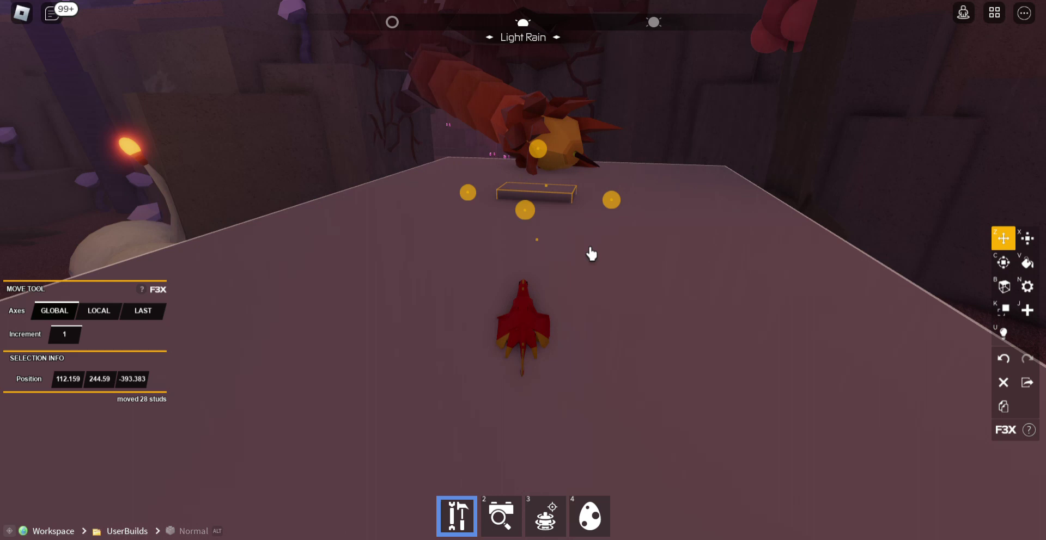
key(x)
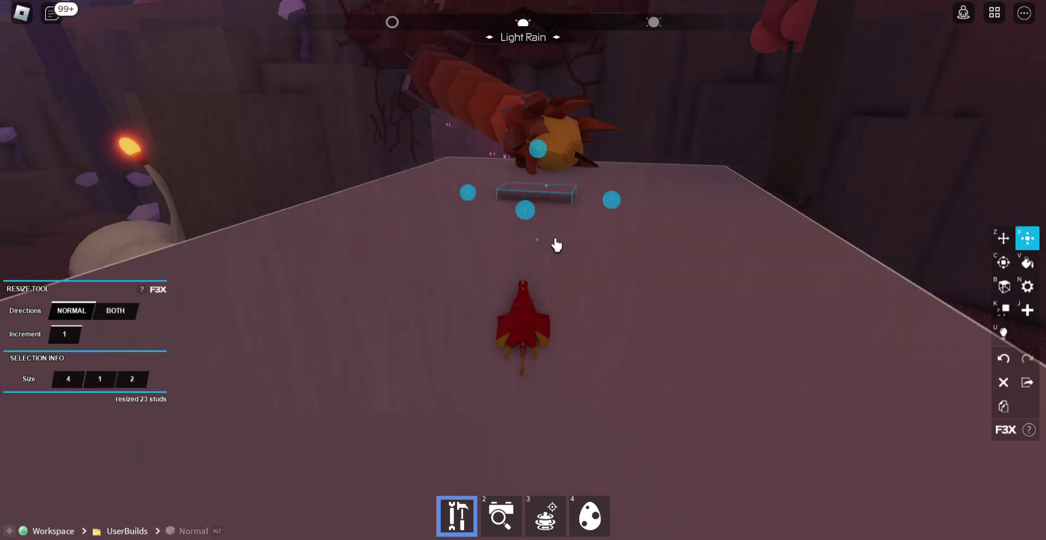
drag(525, 212, 523, 269)
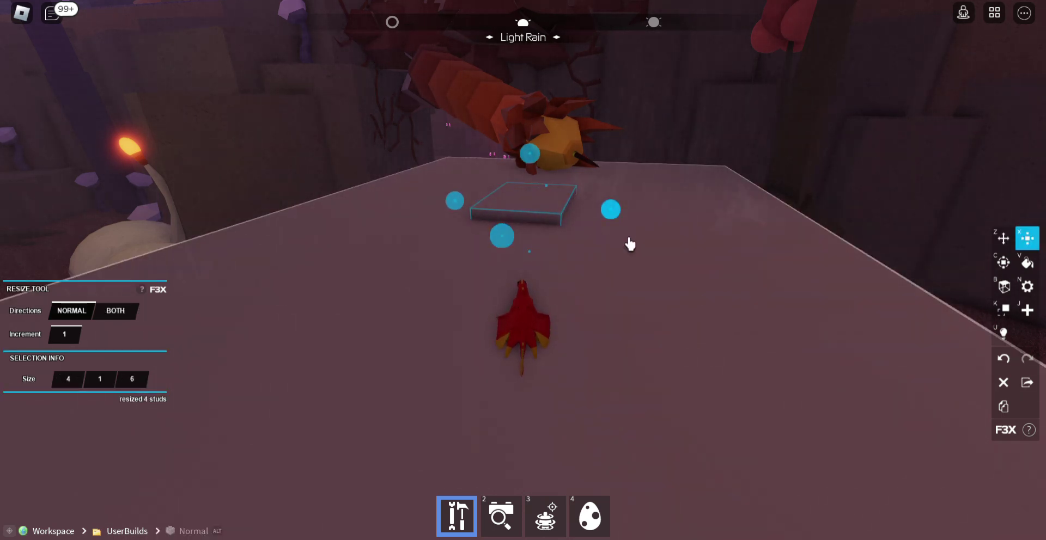
click(591, 237)
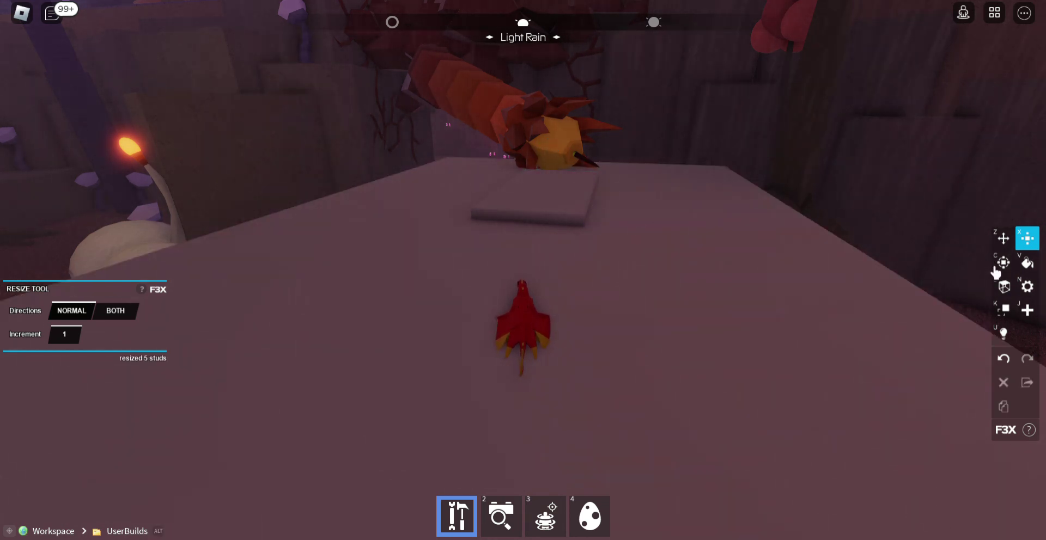
right_click(898, 273)
click(570, 248)
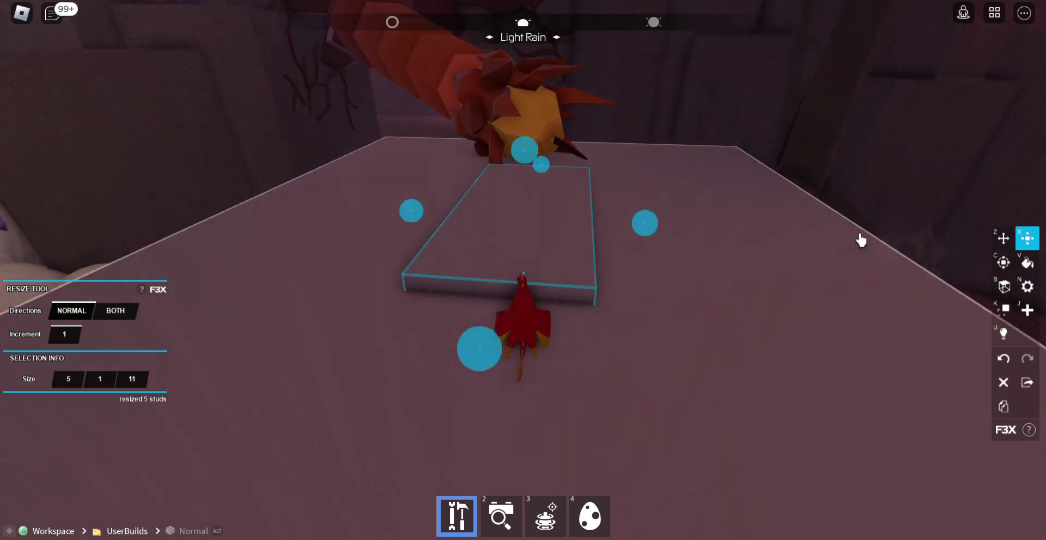
drag(541, 165, 535, 196)
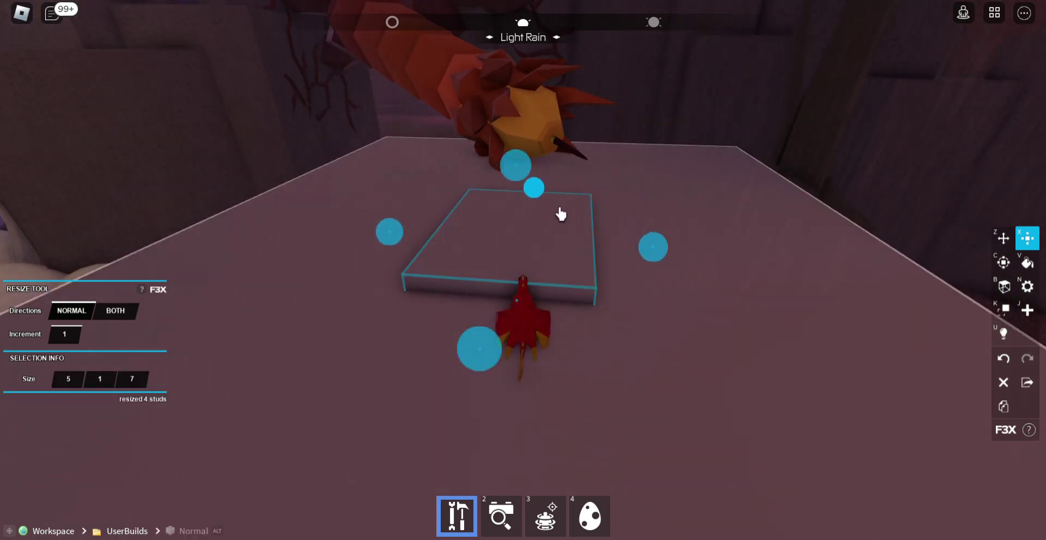
- Push the slab toward the plate's far edge and adjust its thickness
click(1003, 238)
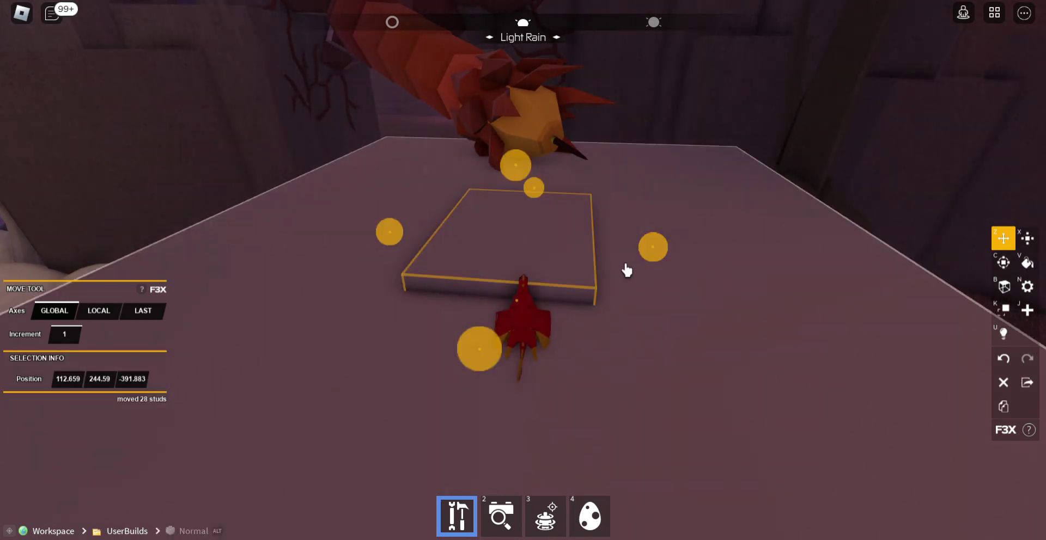
drag(630, 270, 593, 241)
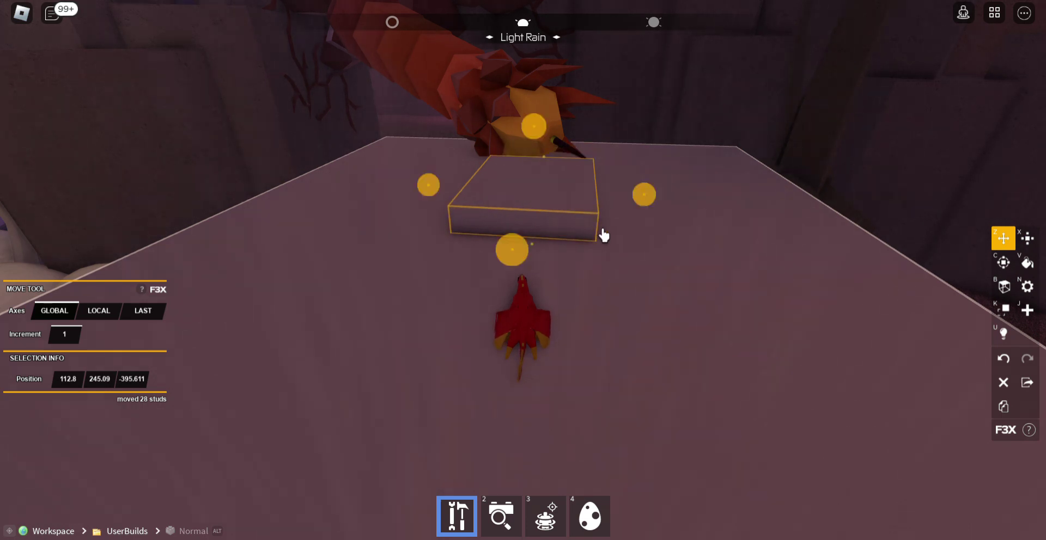
key(w)
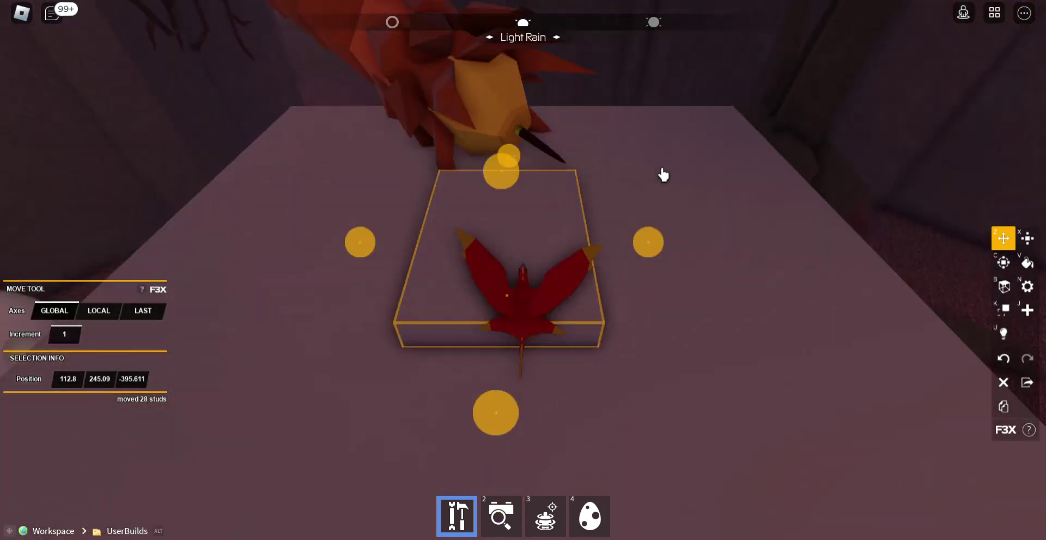
key(s)
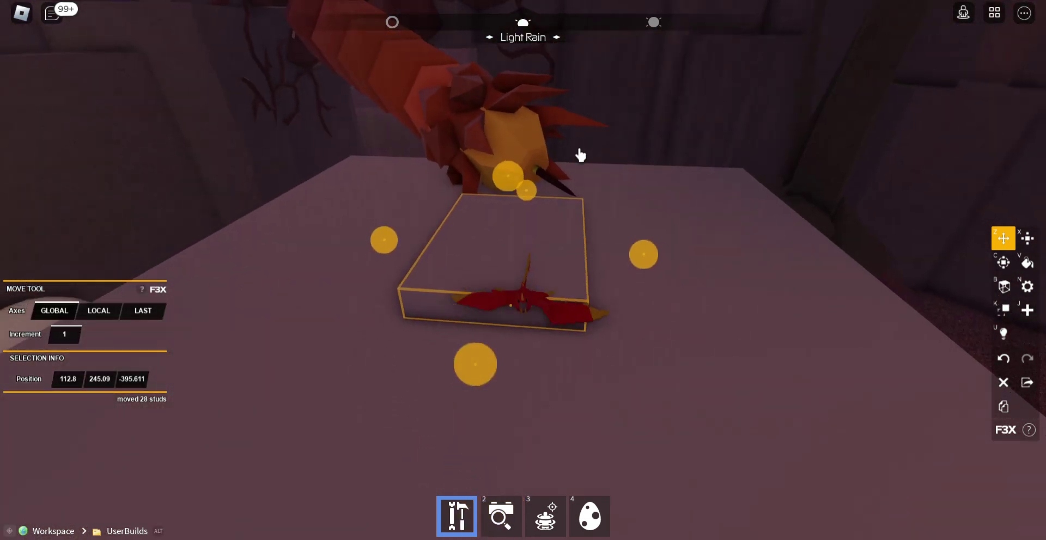
key(x)
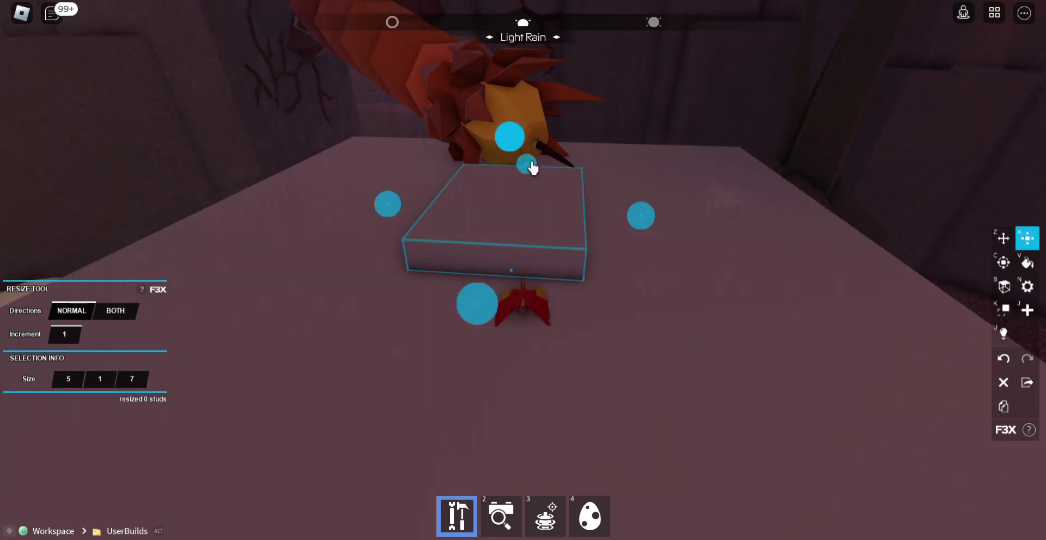
scroll(528, 172, down, 2)
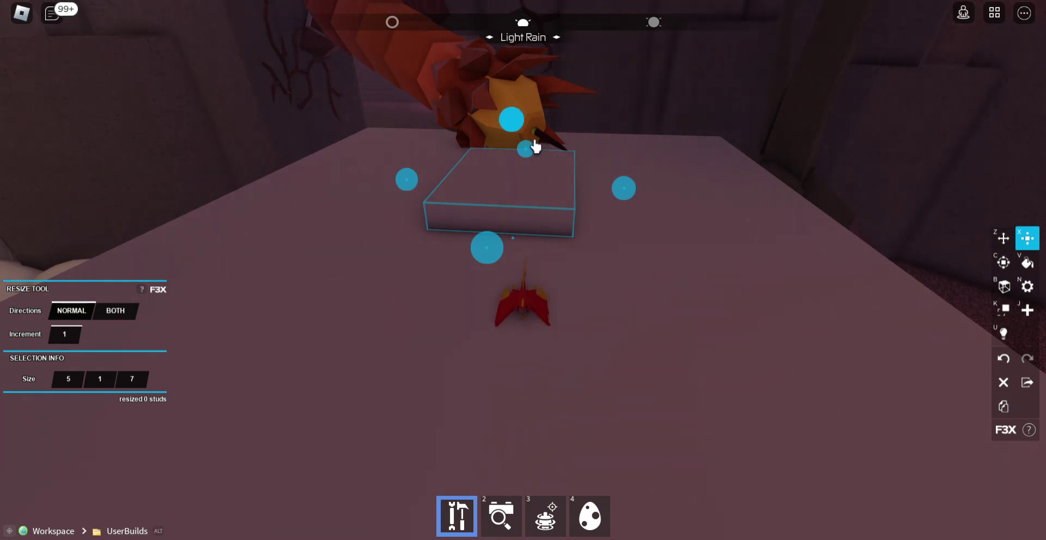
drag(527, 149, 531, 145)
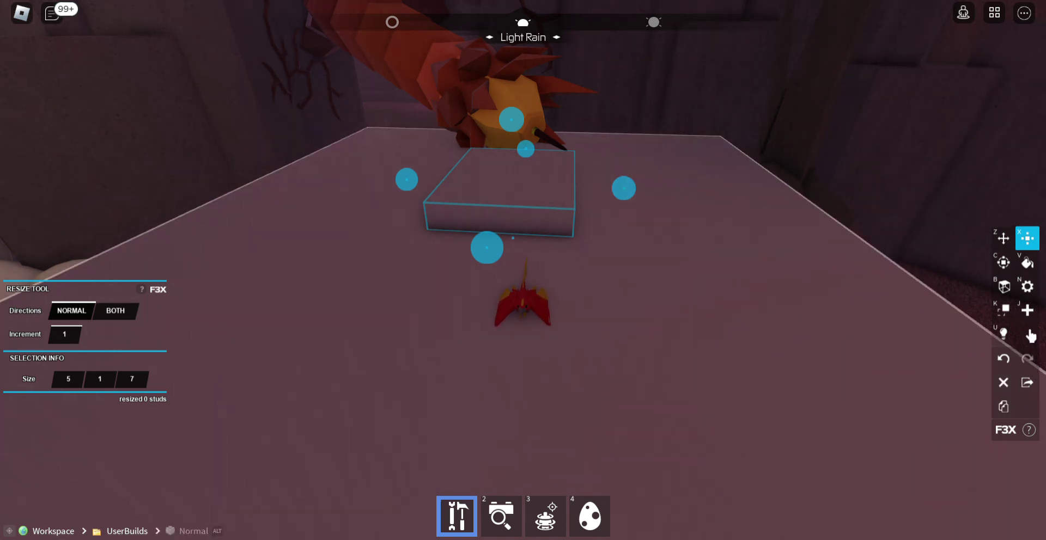
key(j)
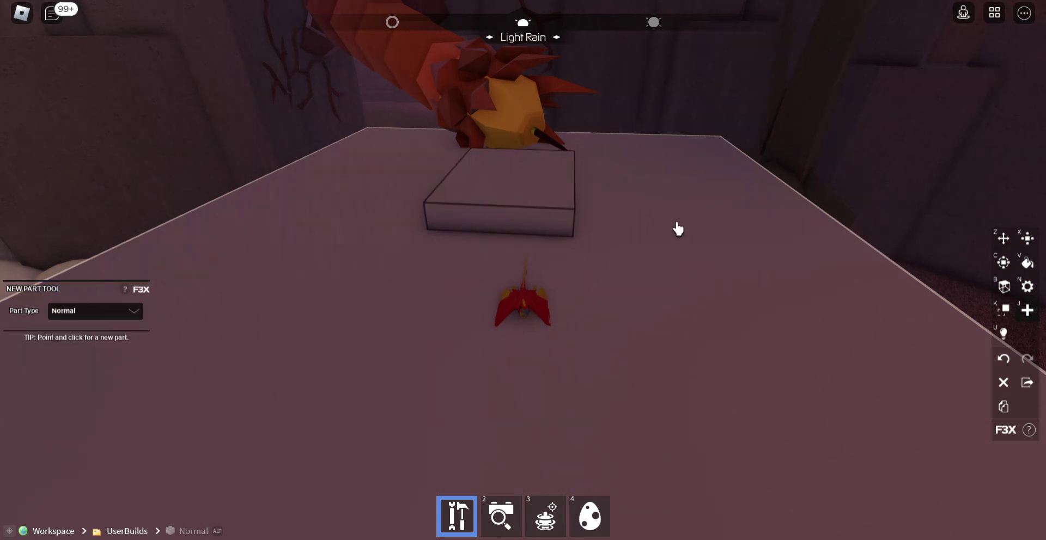
- Place a new part beside the slab, turn it 90° and paint it Institutional white
click(677, 228)
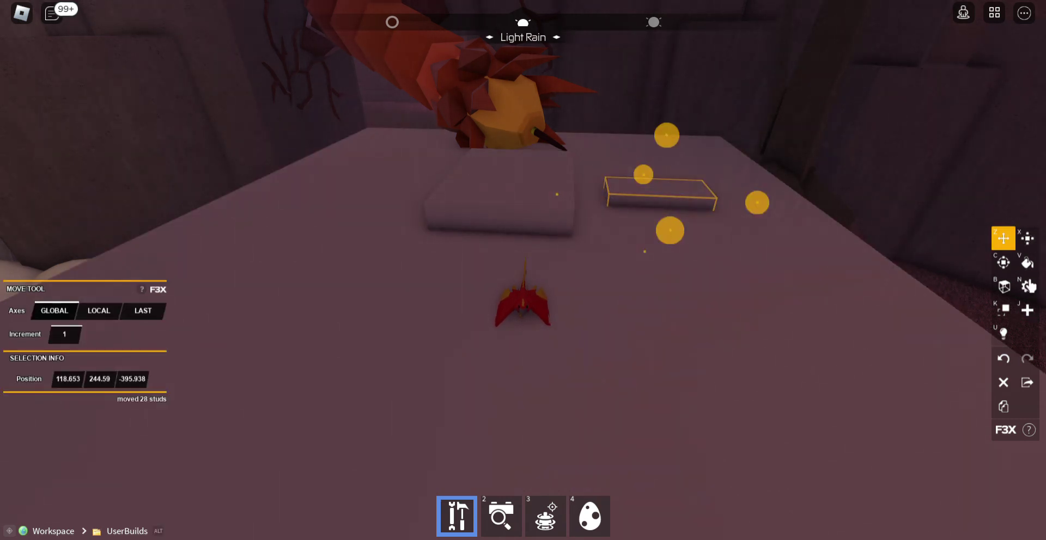
key(c)
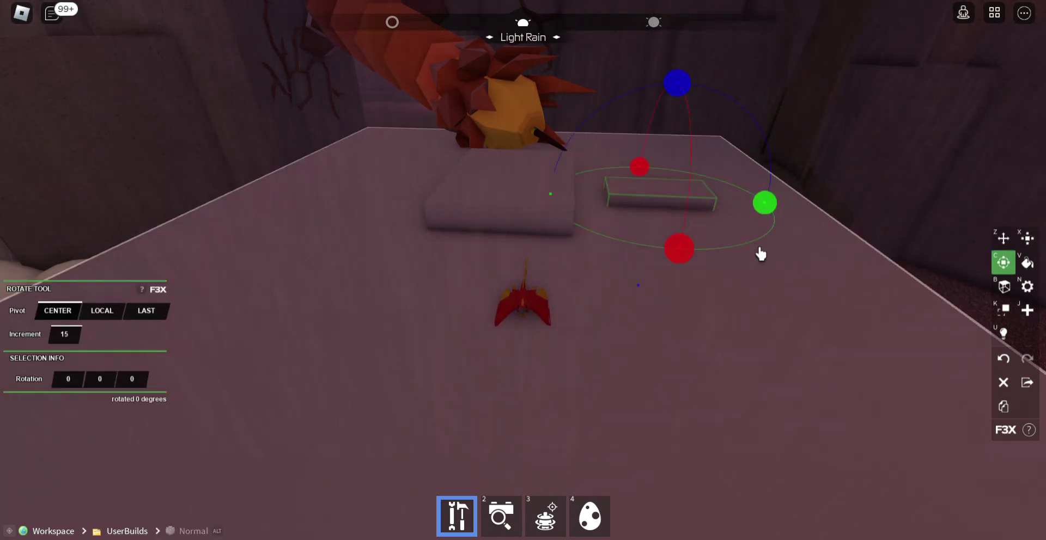
drag(763, 203, 777, 158)
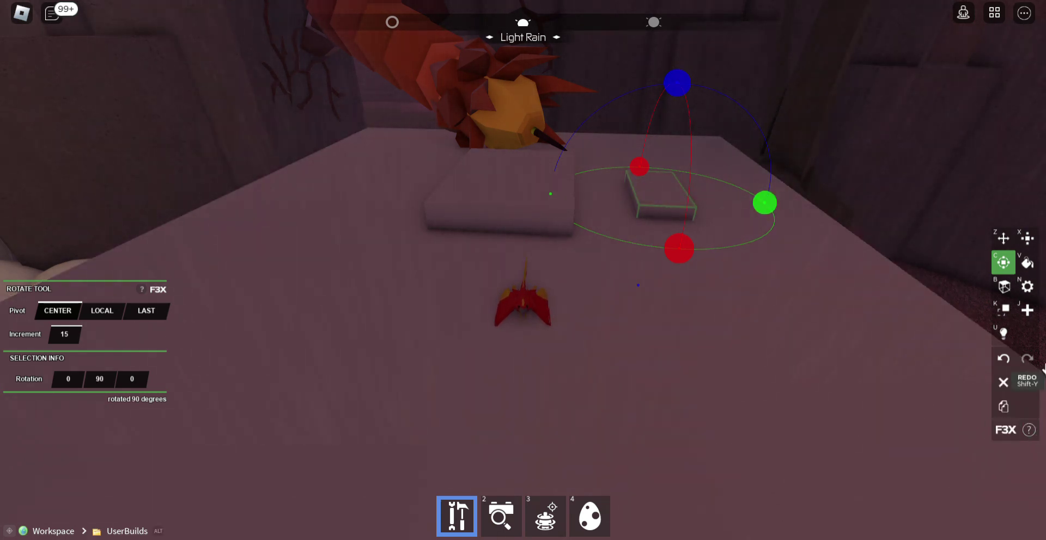
key(v)
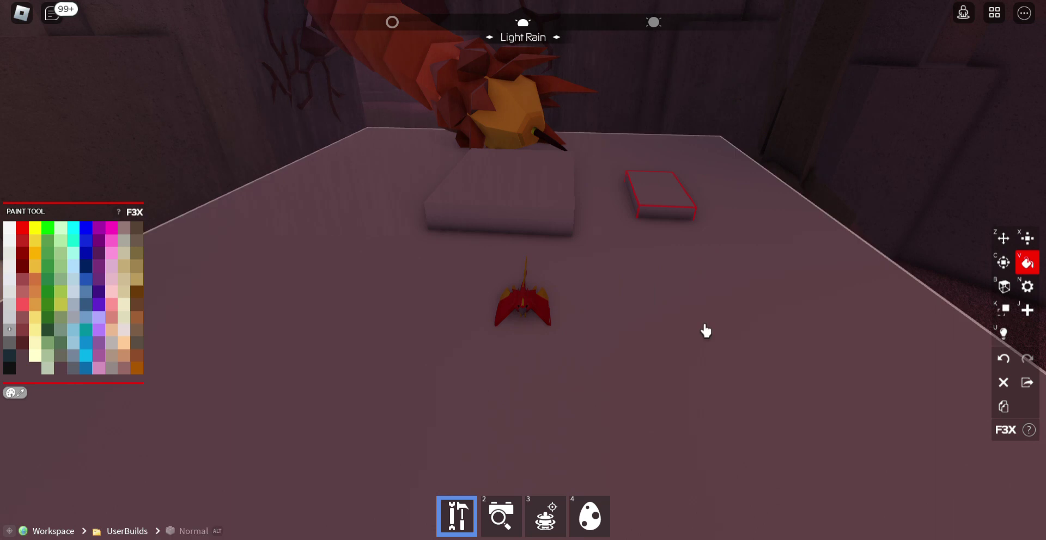
click(34, 260)
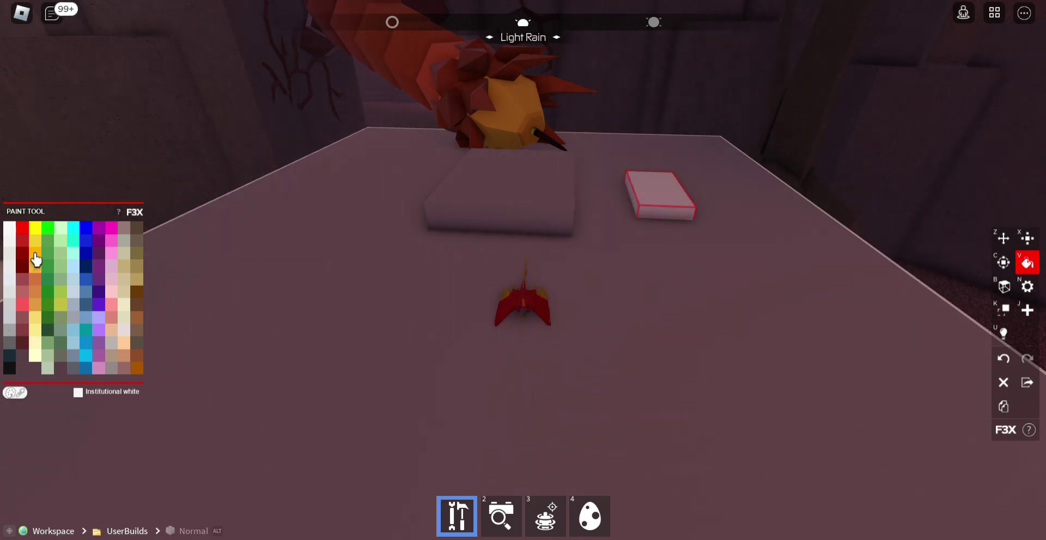
key(z)
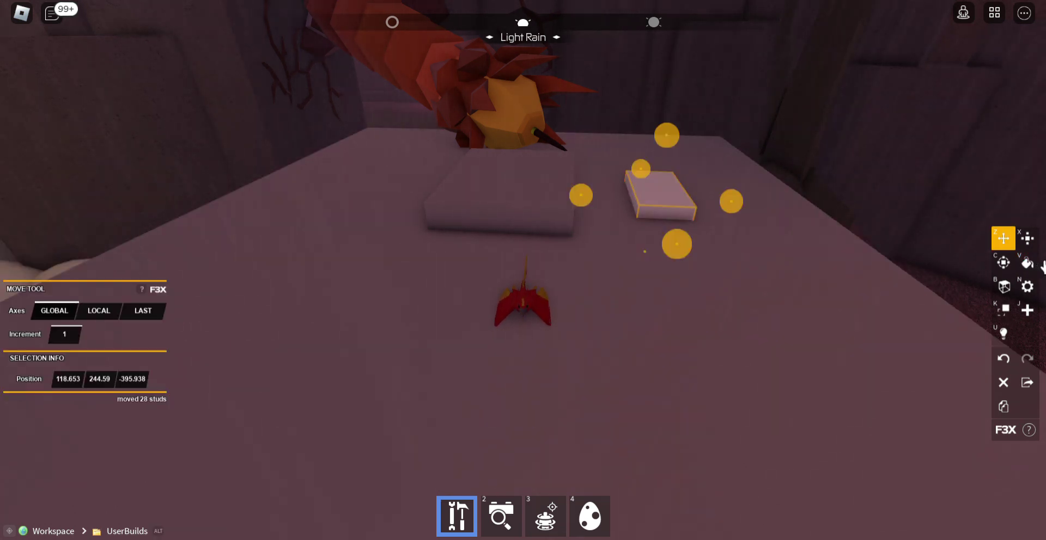
key(x)
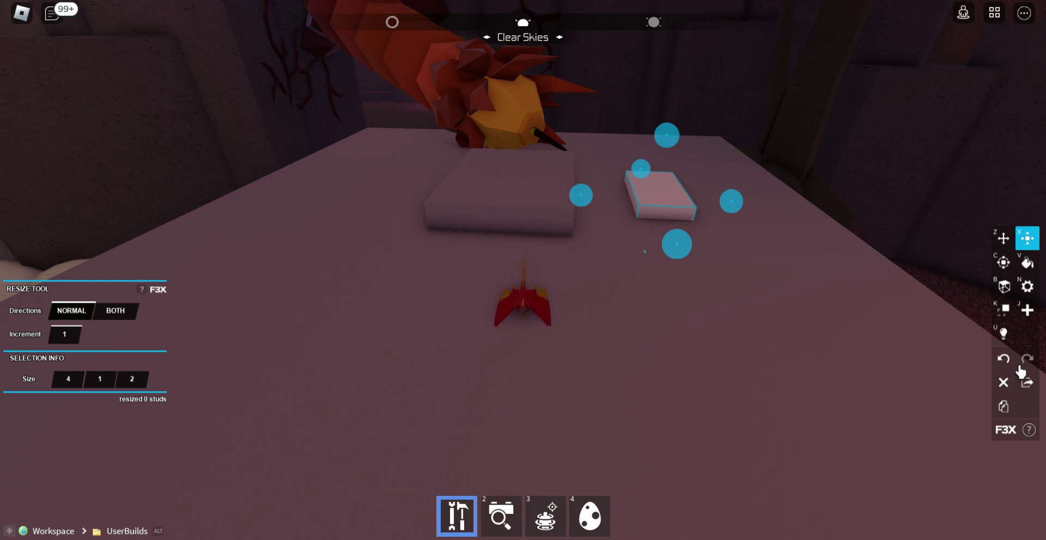
- Fly around the platform and select the larger grey slab
key(w)
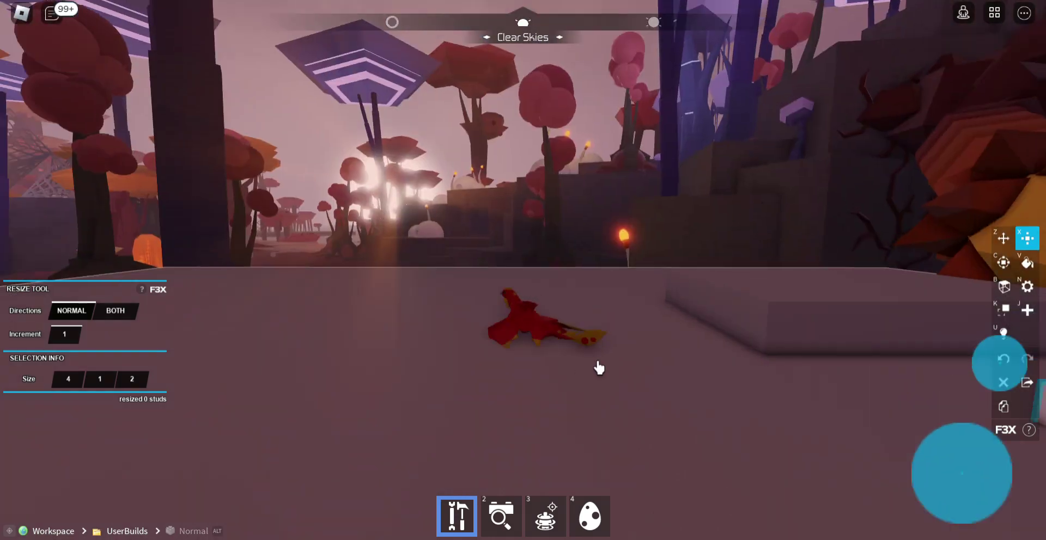
key(w)
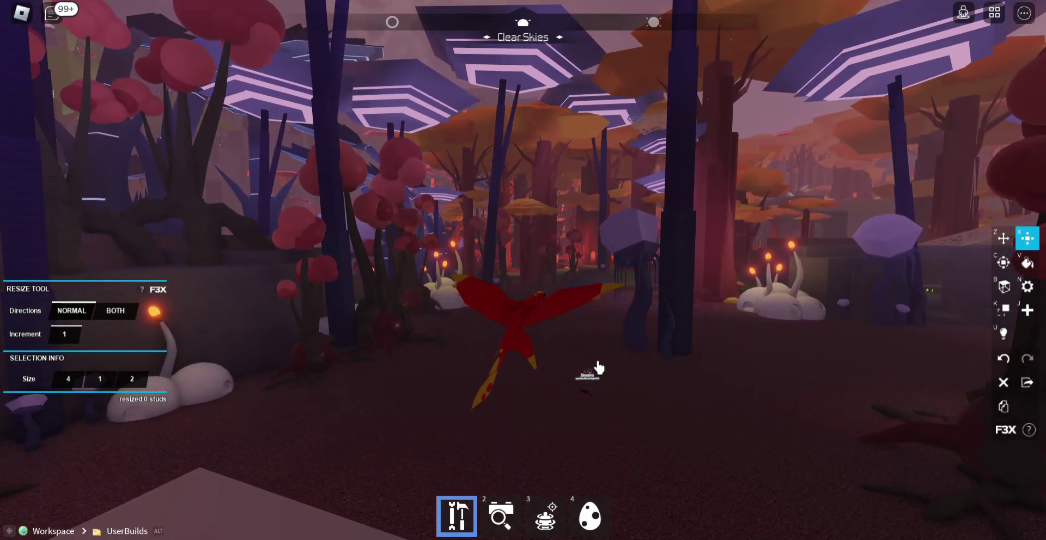
key(w)
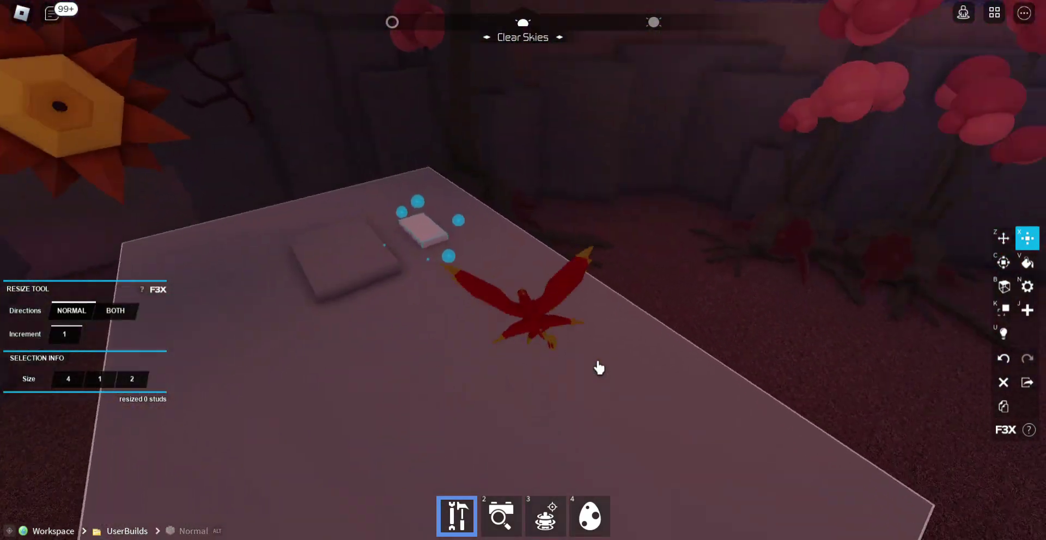
key(w)
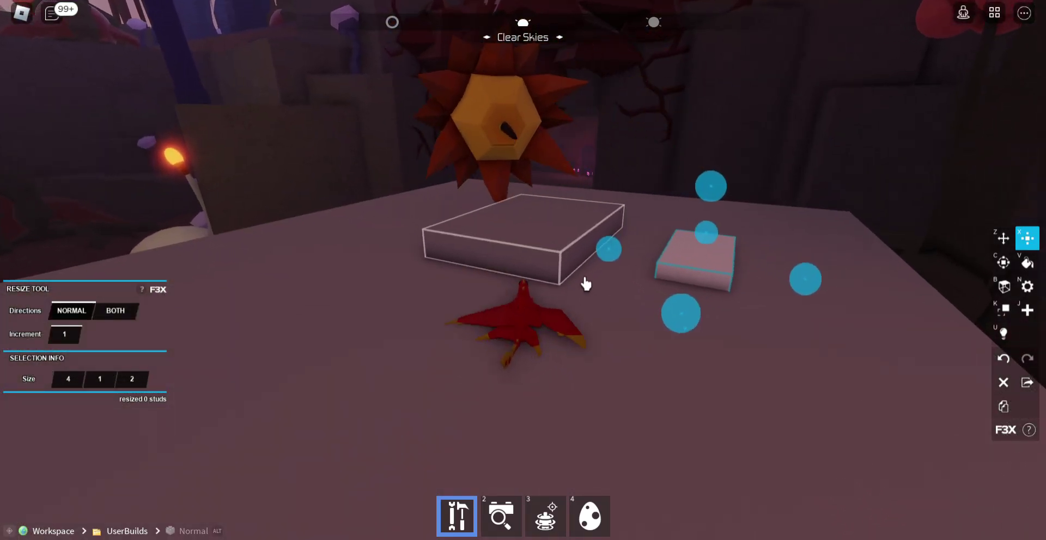
key(w)
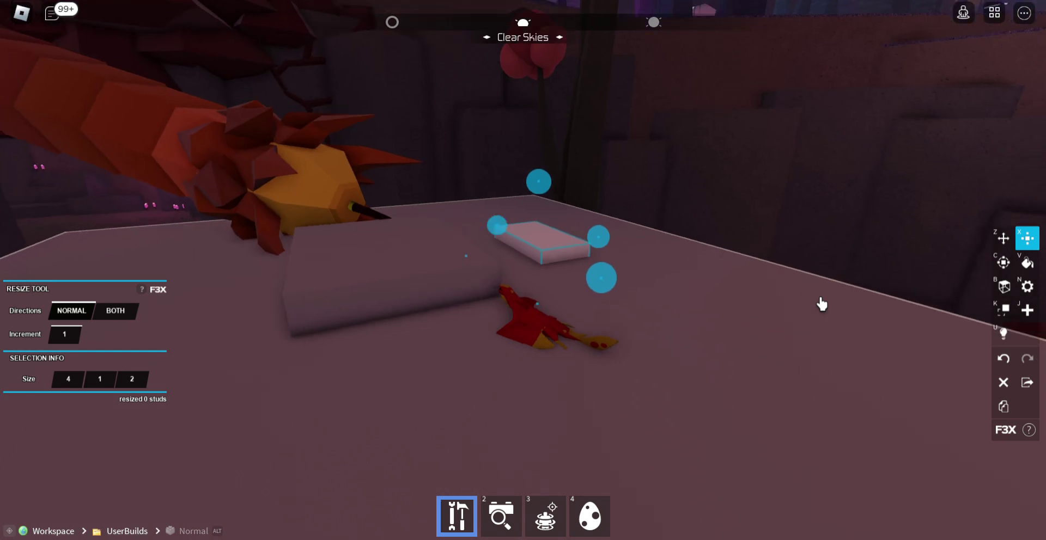
drag(760, 310, 826, 302)
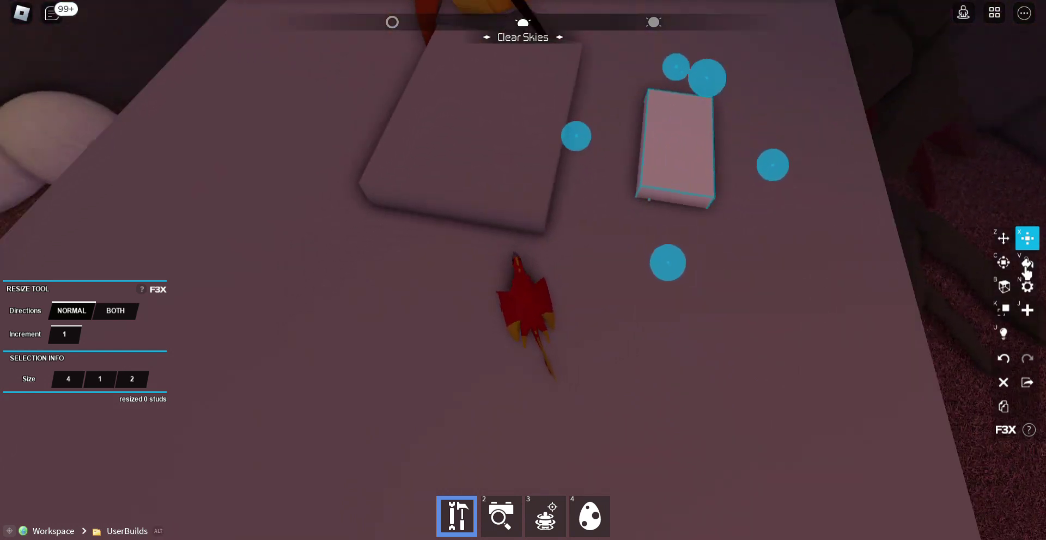
click(1004, 238)
click(457, 163)
- Shrink the grey slab into a narrow 3×1×5 block
right_click(572, 188)
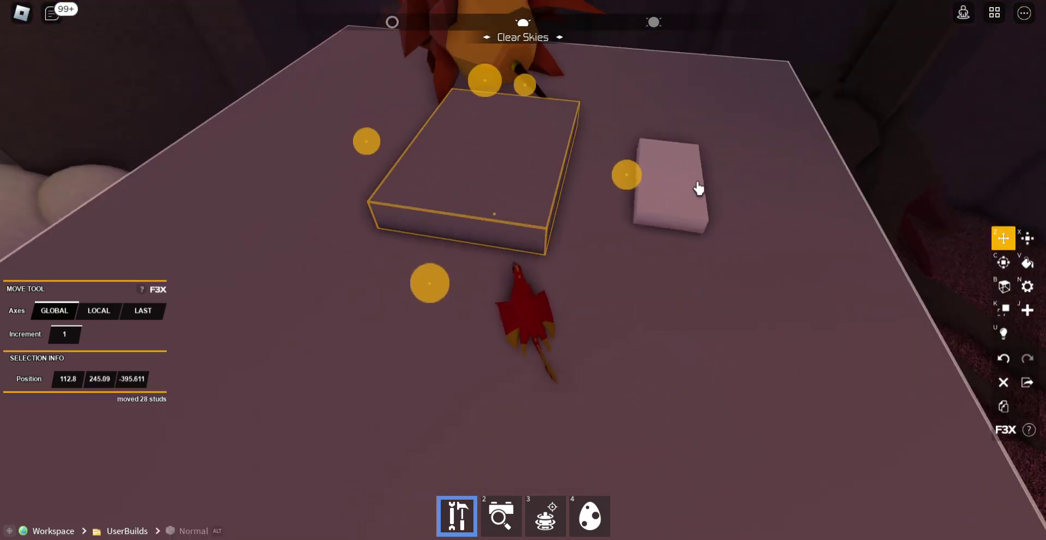
key(x)
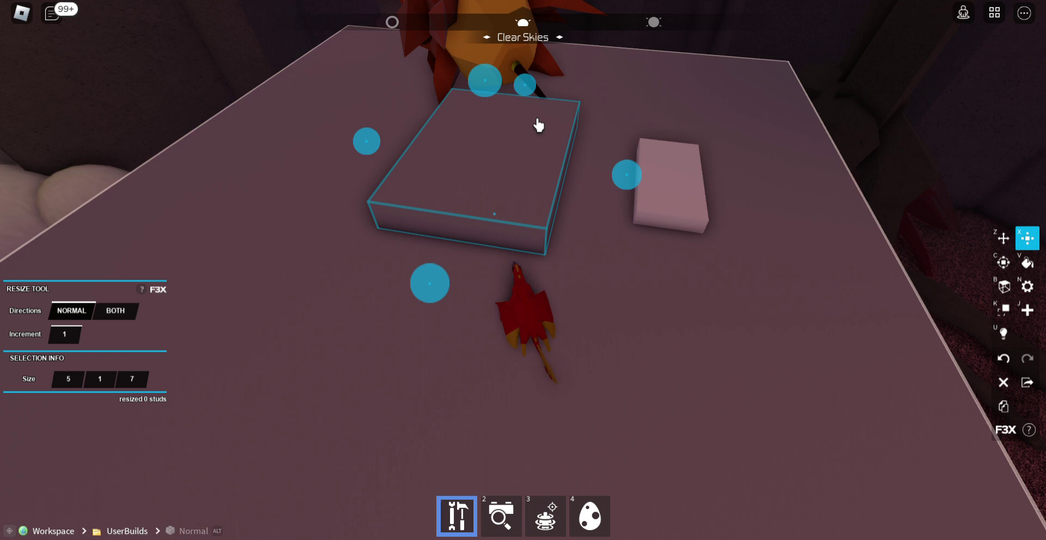
drag(525, 84, 567, 49)
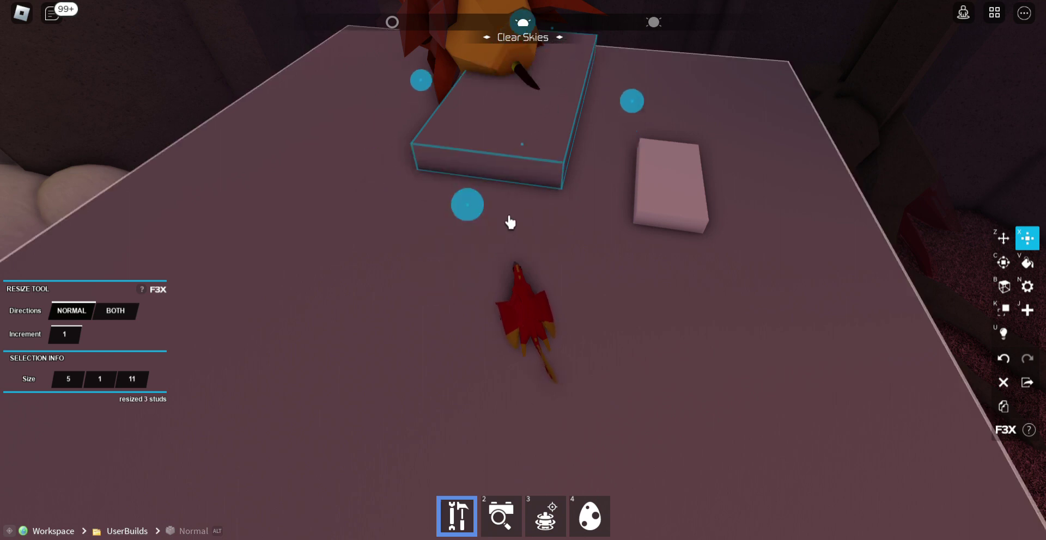
drag(469, 206, 547, 165)
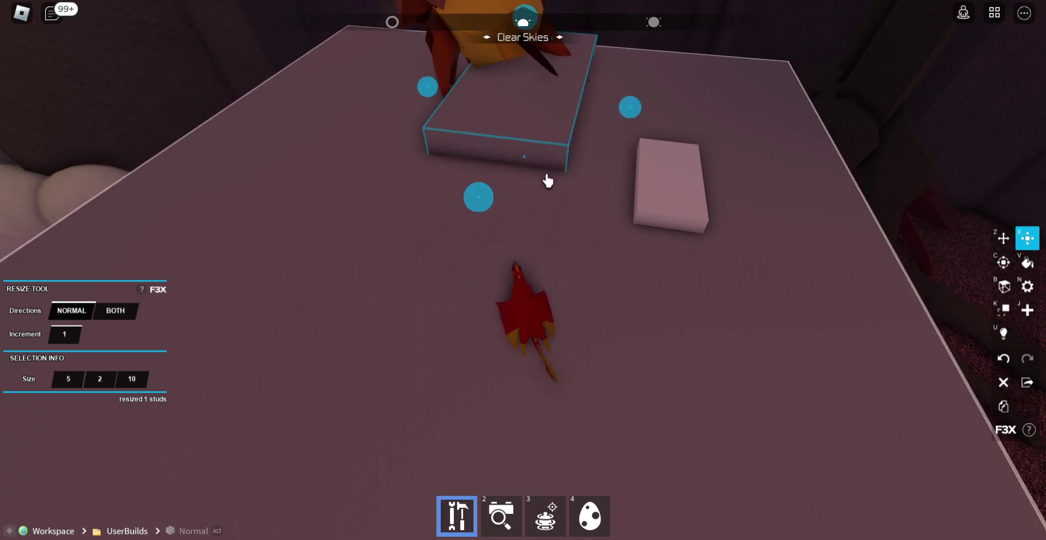
drag(527, 61, 554, 132)
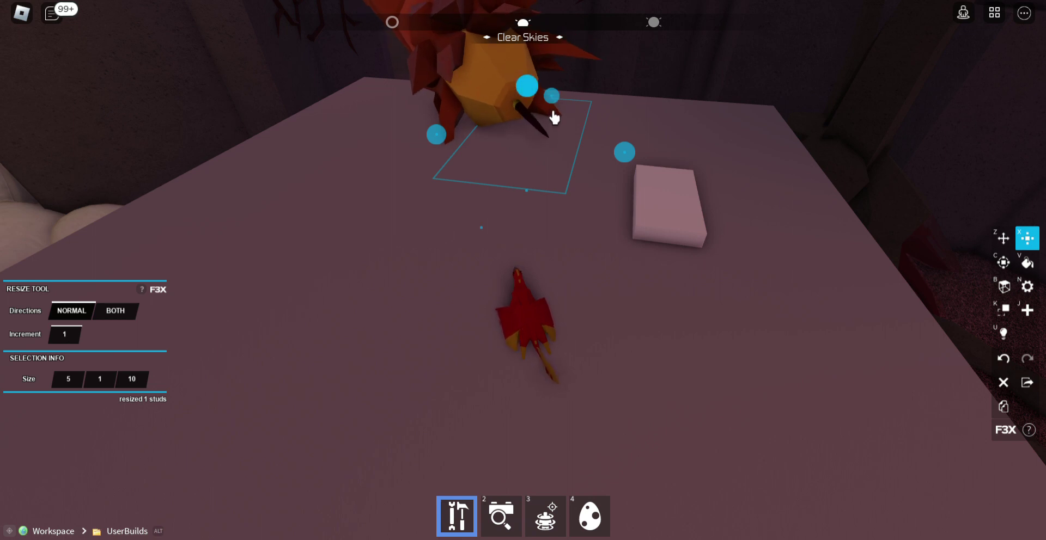
drag(551, 98, 543, 85)
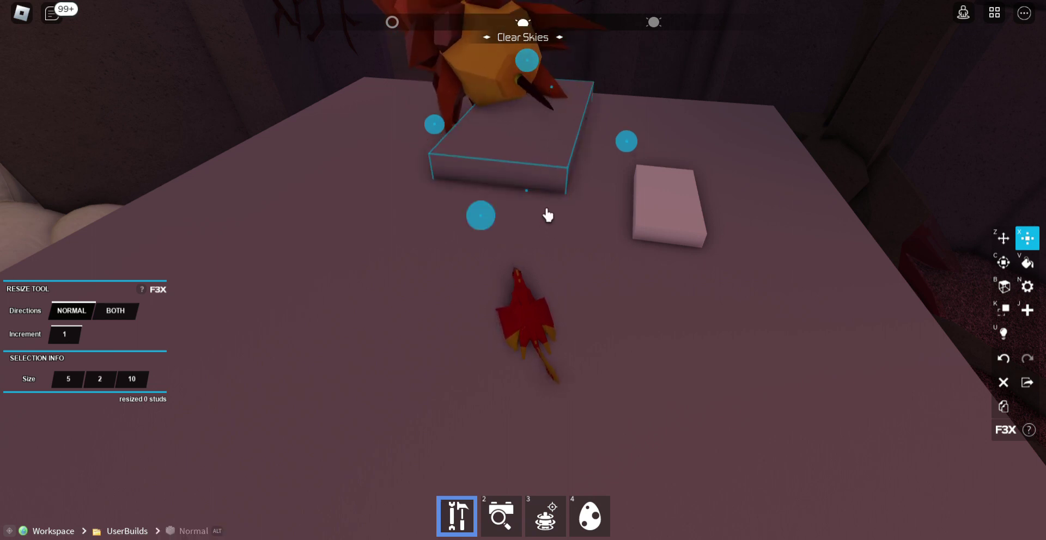
mouse_move(626, 141)
mouse_down()
mouse_move(582, 126)
mouse_move(540, 137)
mouse_up()
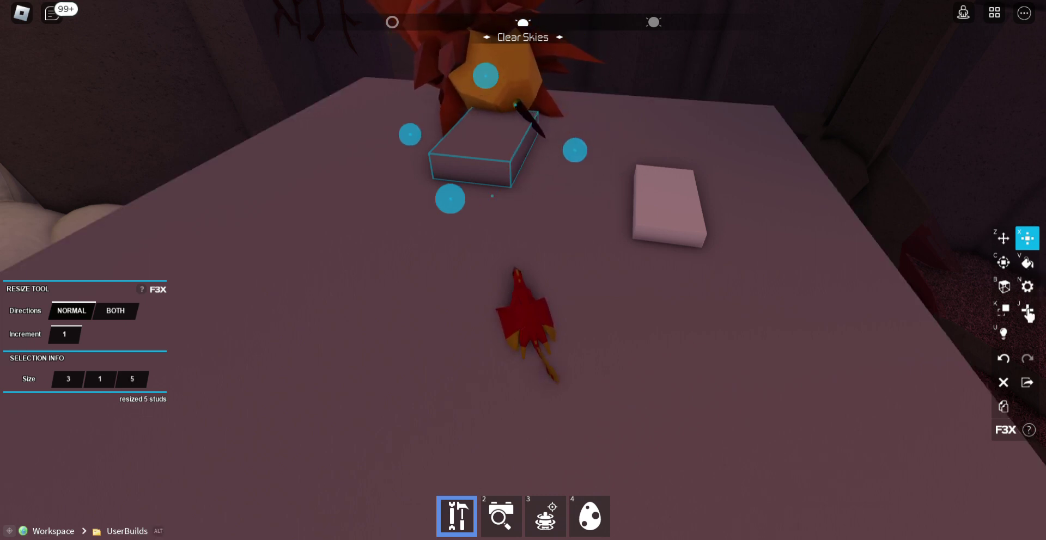
key(c)
- Turn the small block 45 degrees and paint it Really red
drag(612, 153, 542, 175)
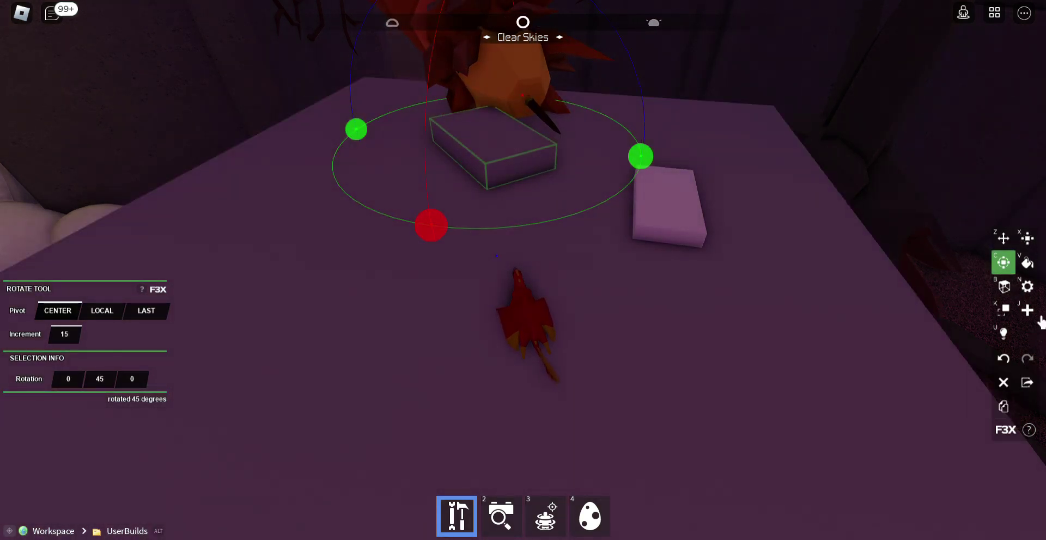
key(v)
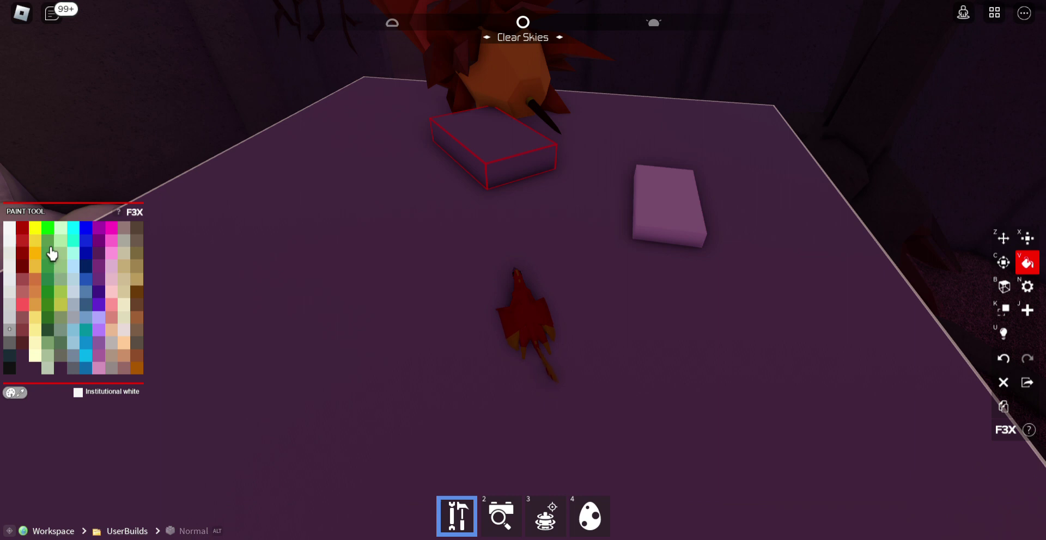
click(21, 231)
click(1003, 381)
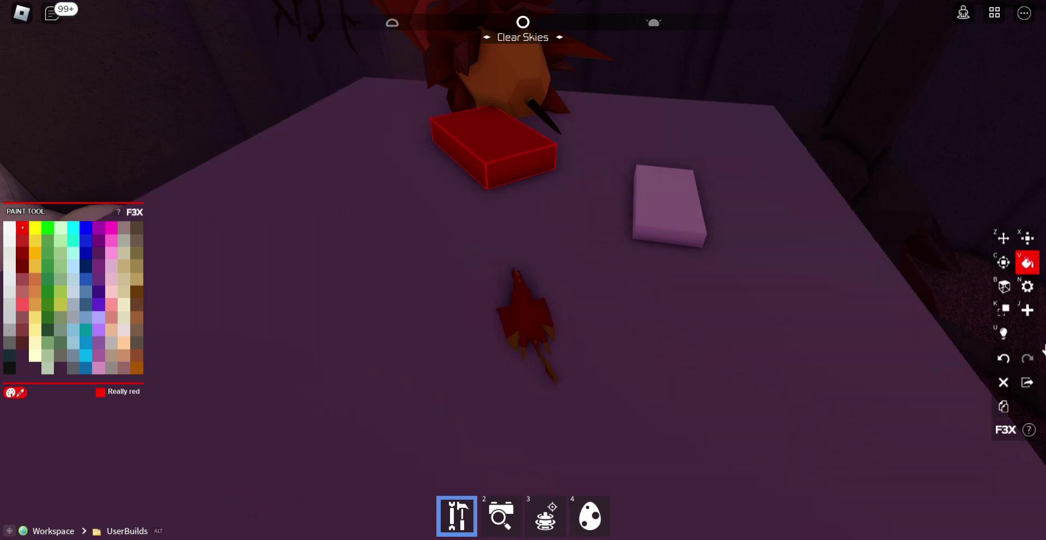
- Create a new grey part, angle it 45° and rest it on the red block
key(j)
click(633, 329)
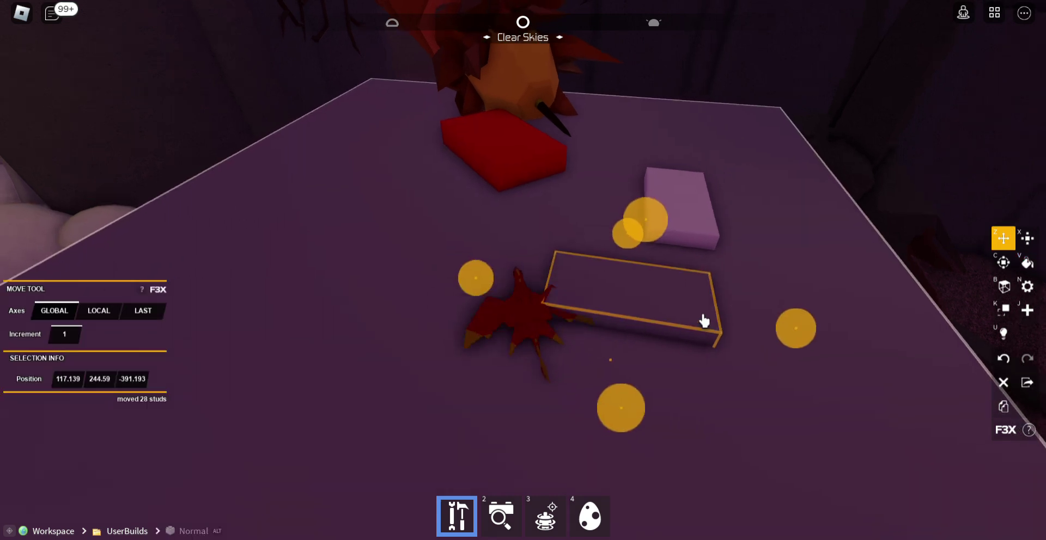
drag(603, 301, 520, 199)
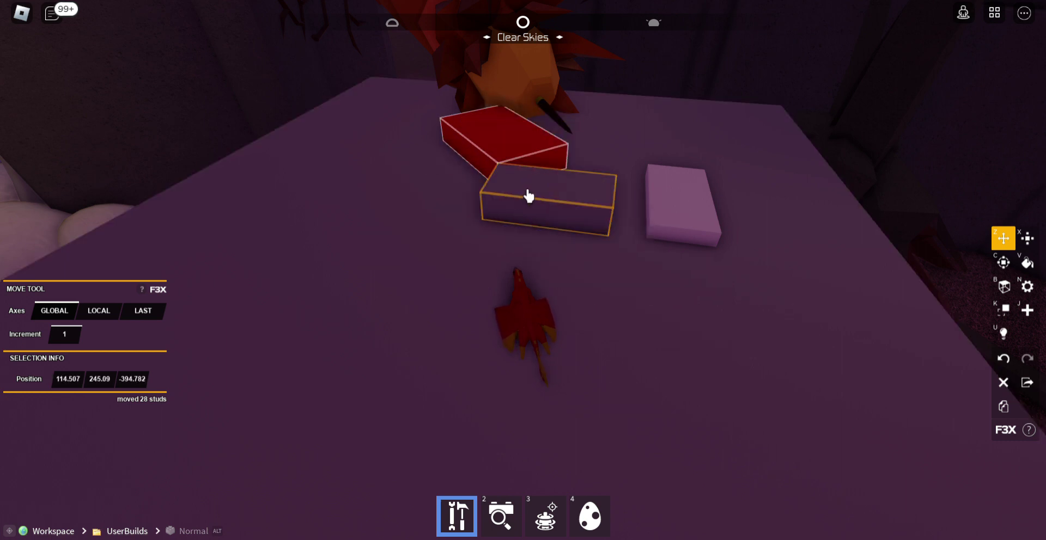
drag(520, 200, 544, 194)
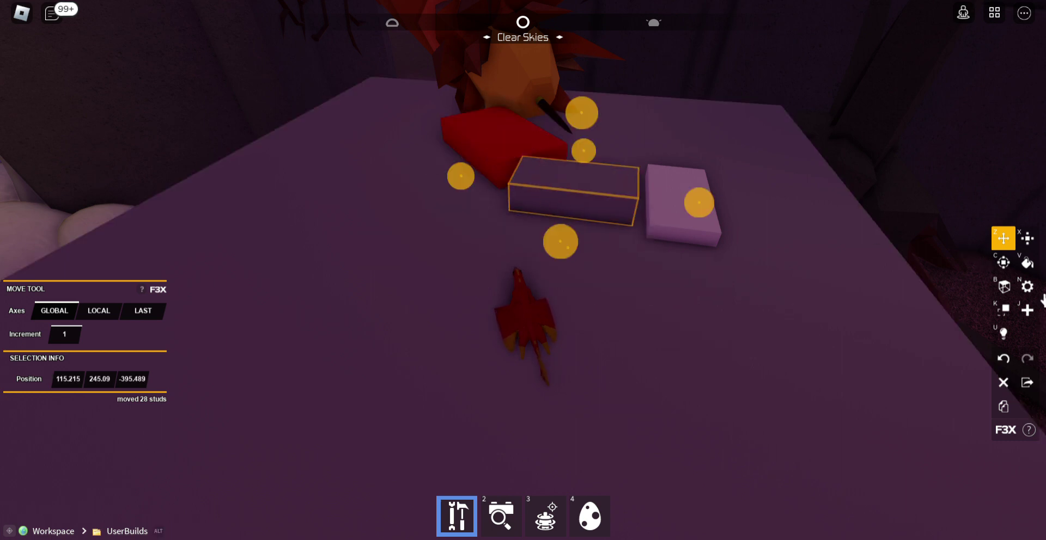
click(1003, 263)
drag(724, 202, 686, 279)
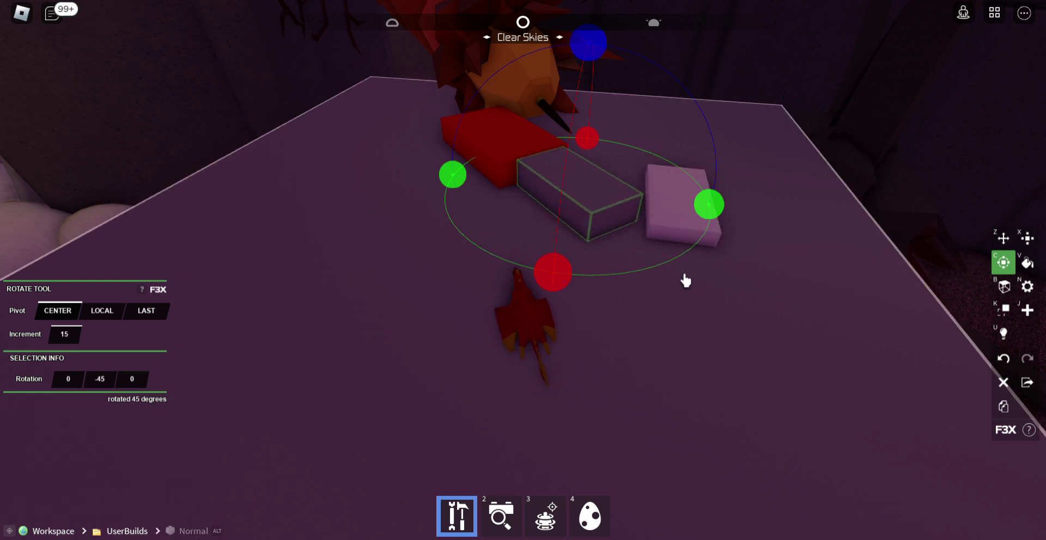
click(1003, 239)
drag(586, 211, 494, 167)
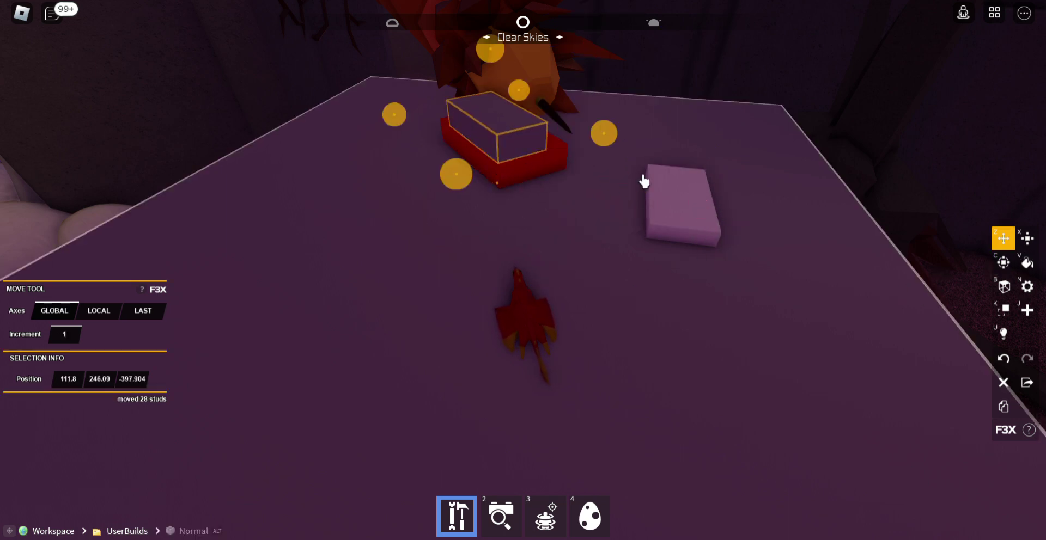
- Select the red block, then the slab resting on top of it
click(564, 163)
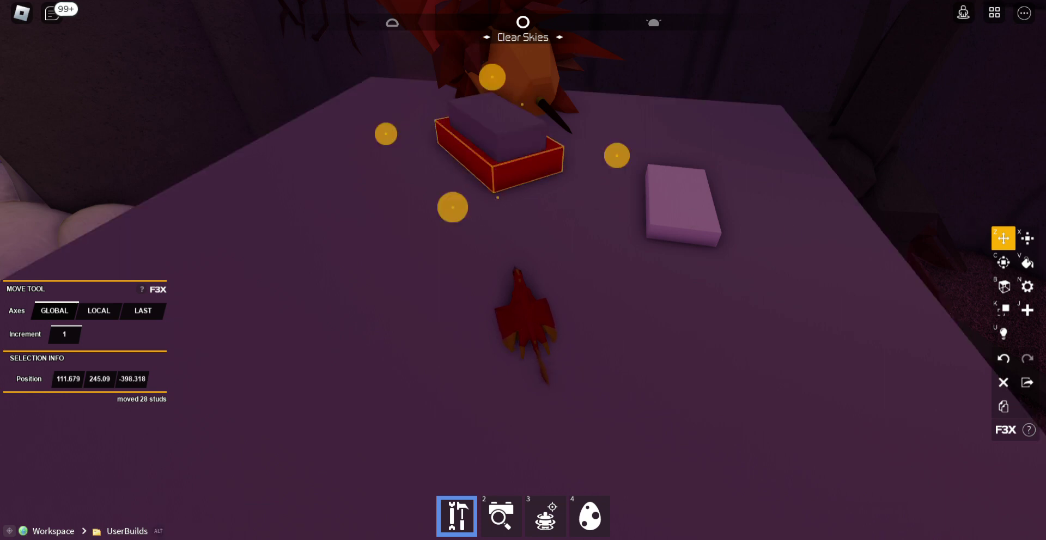
click(1027, 238)
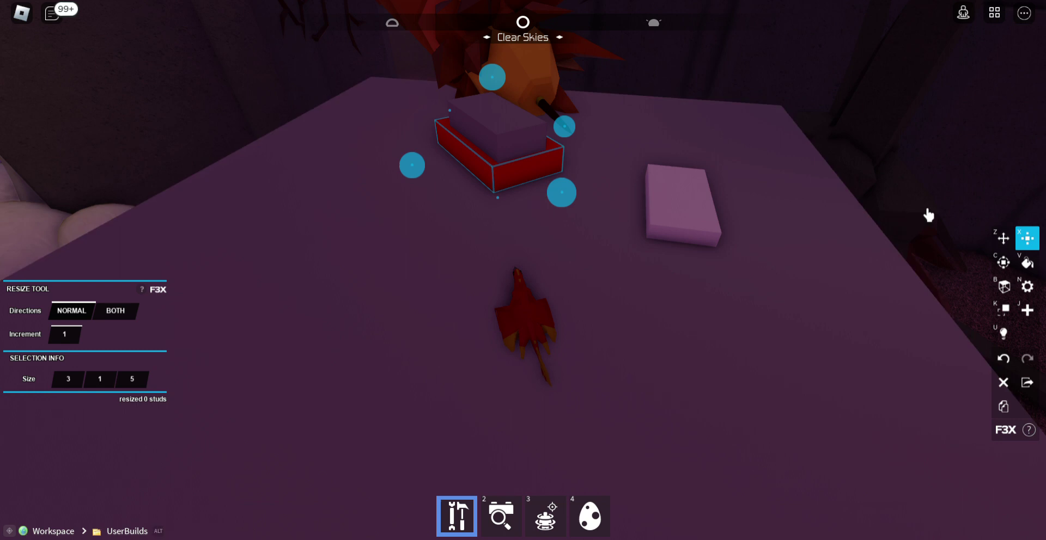
click(1003, 239)
click(499, 123)
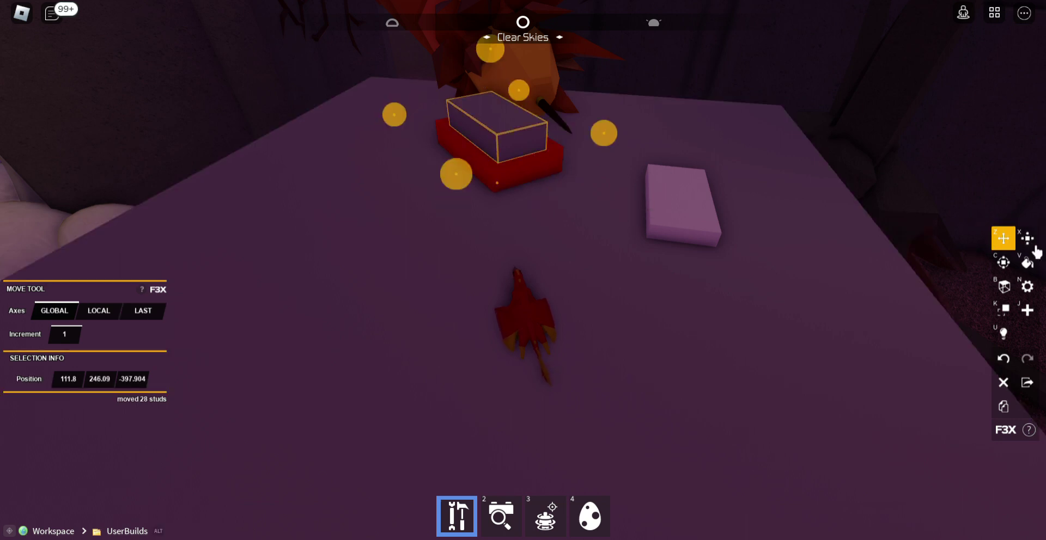
- Raise the red box's height by one stud
key(x)
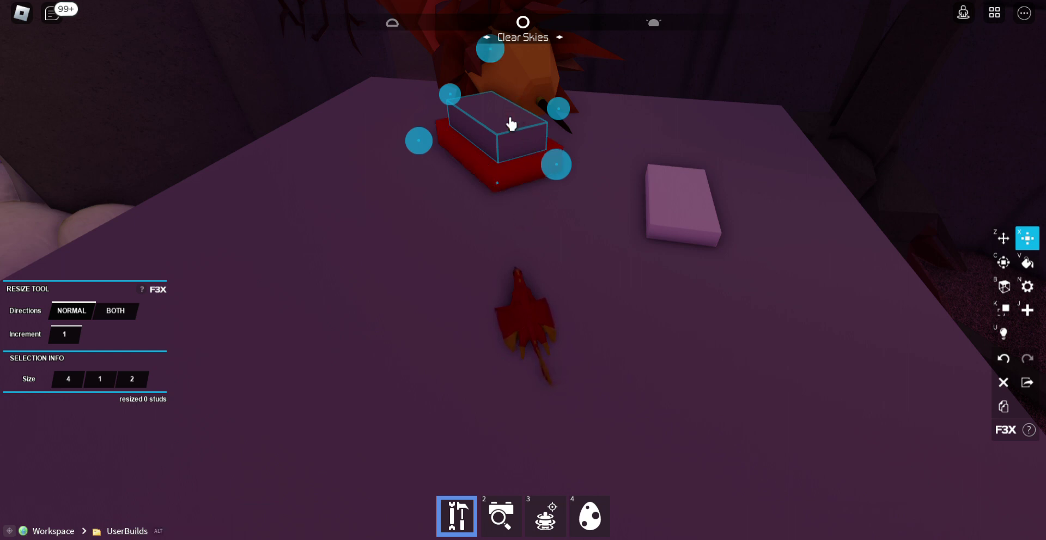
right_click(549, 126)
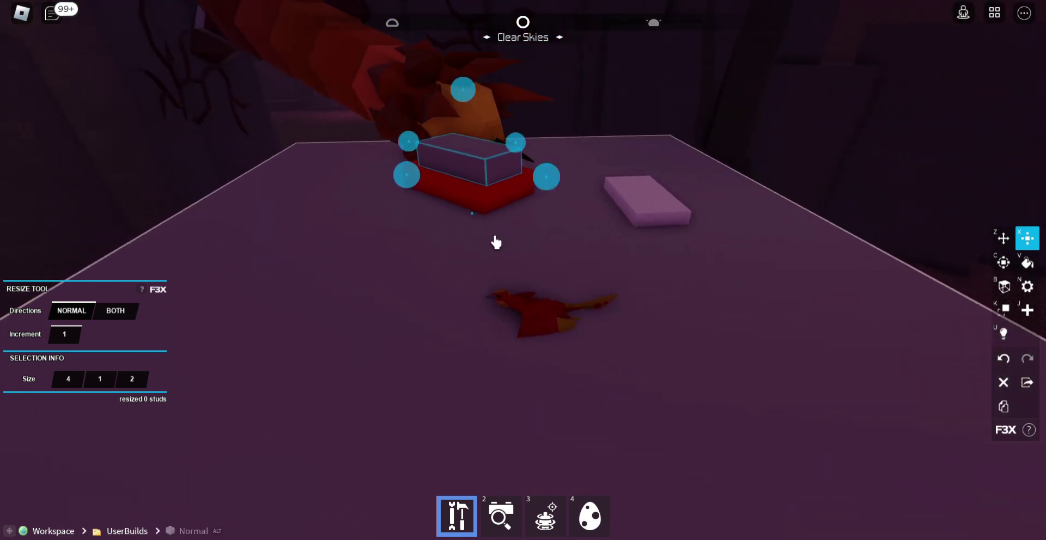
drag(462, 102, 482, 161)
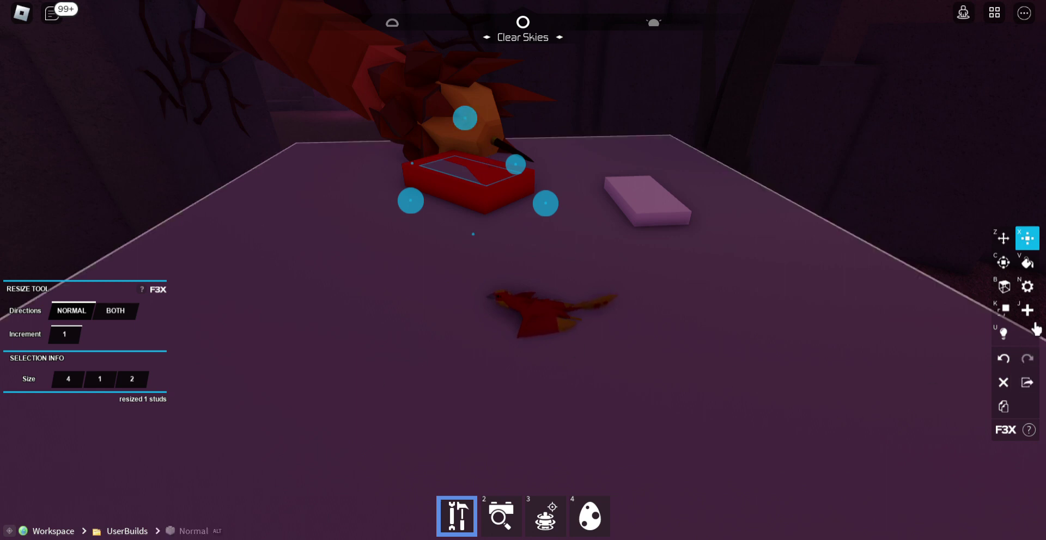
key(k)
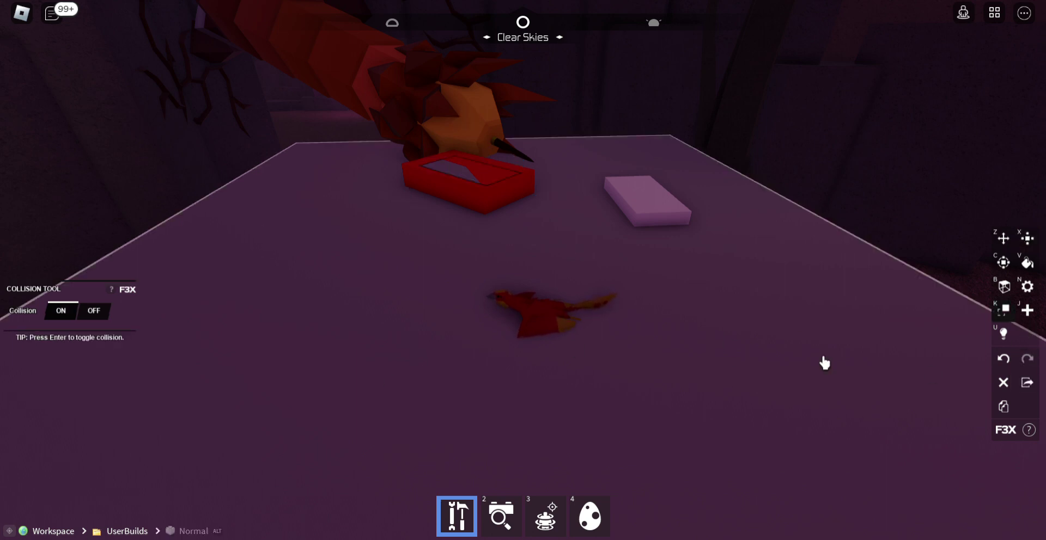
- Paint the red plate's top face Light stone grey
key(v)
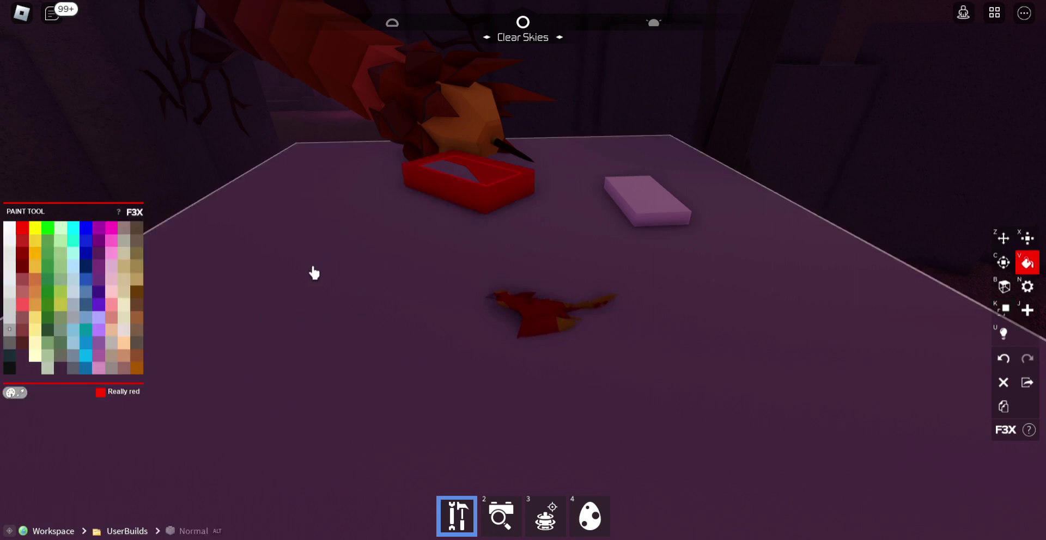
click(36, 281)
drag(311, 314, 354, 308)
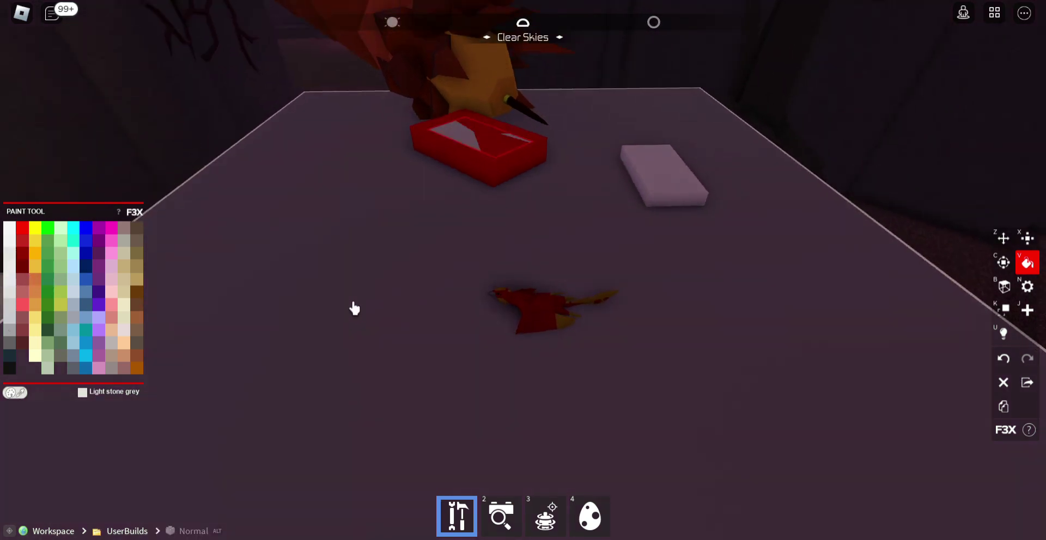
drag(562, 297, 748, 313)
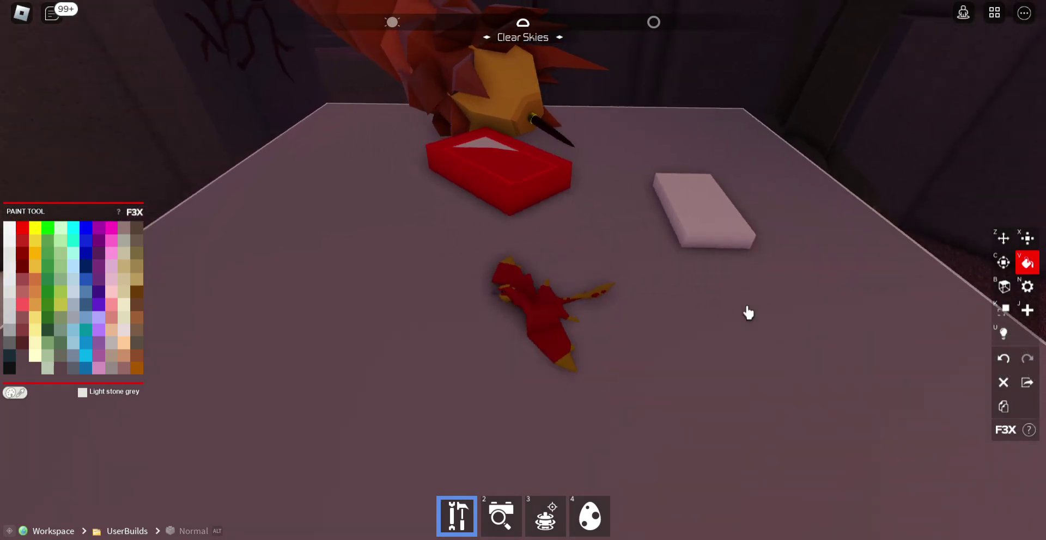
click(548, 159)
drag(630, 151, 1004, 48)
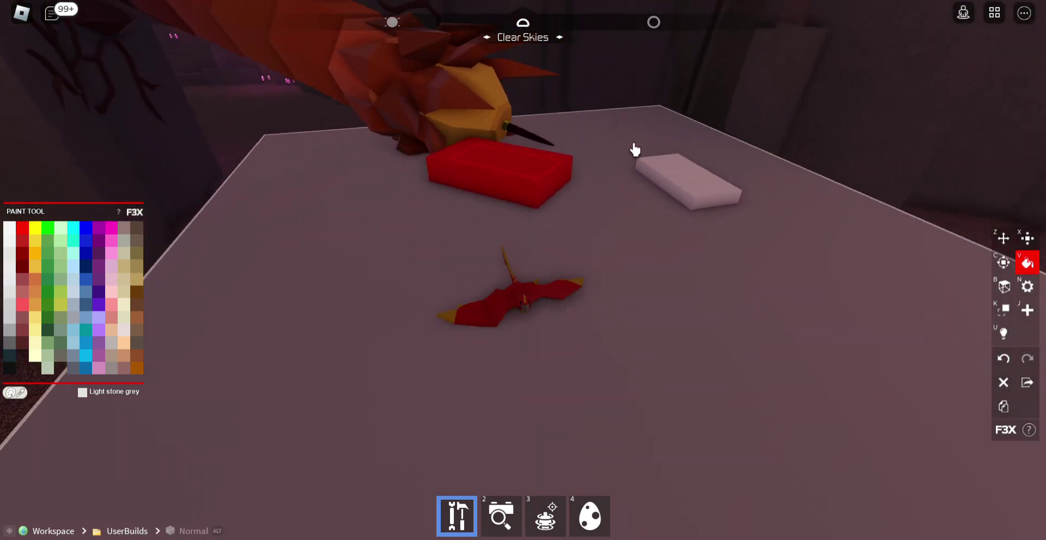
- Morph into Spiddle from the Creatures list and view the table from above
click(987, 49)
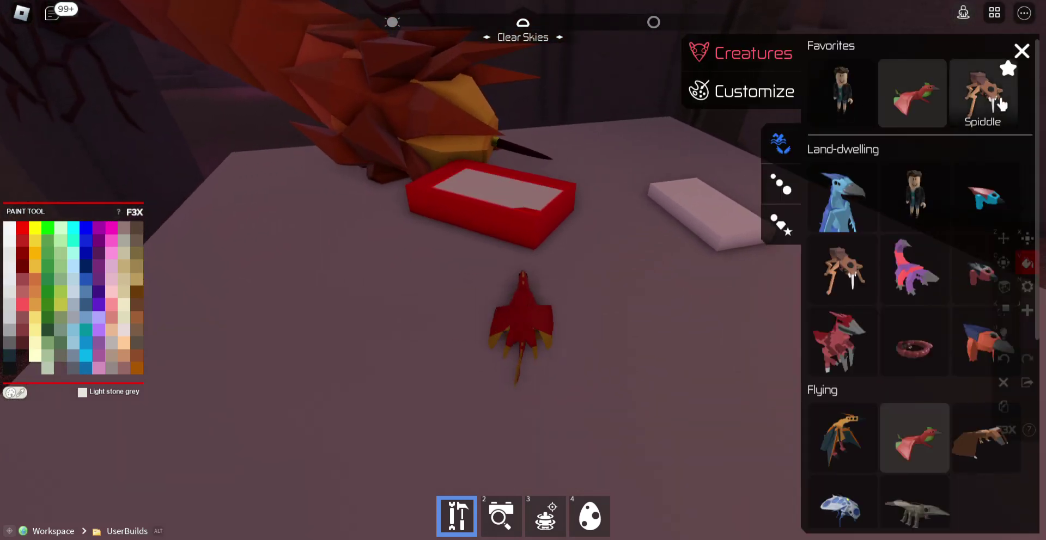
click(985, 94)
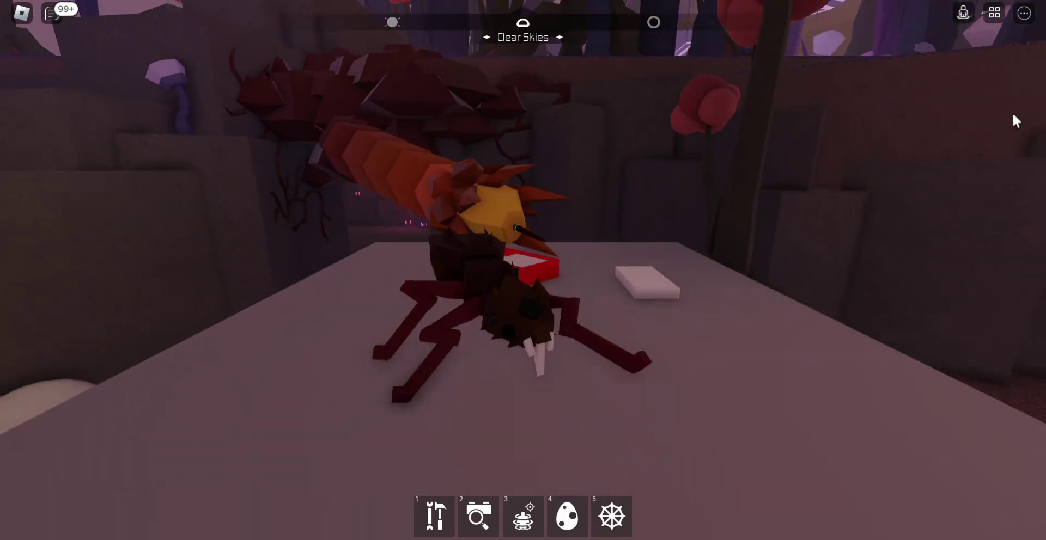
scroll(989, 128, up, 4)
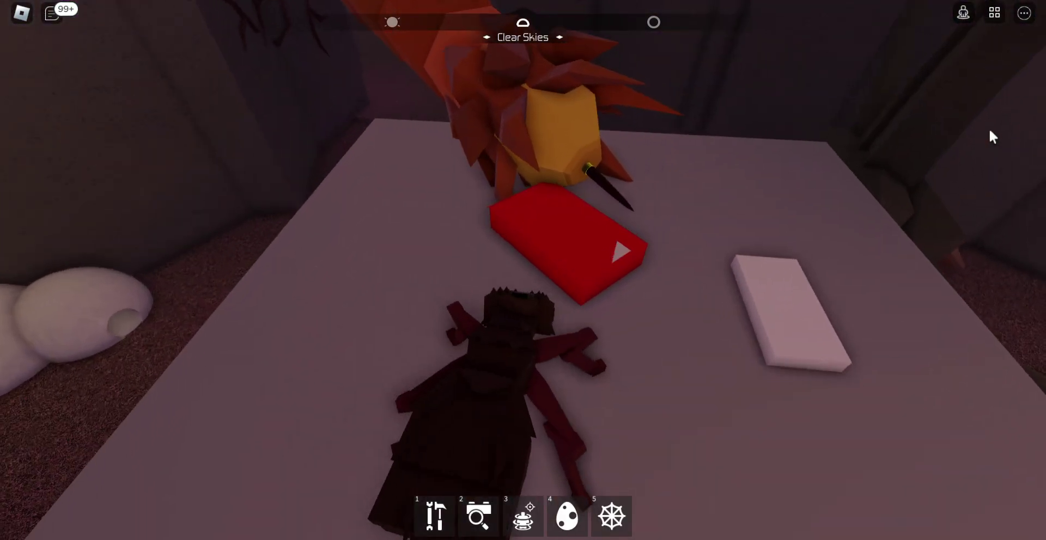
drag(989, 128, 988, 128)
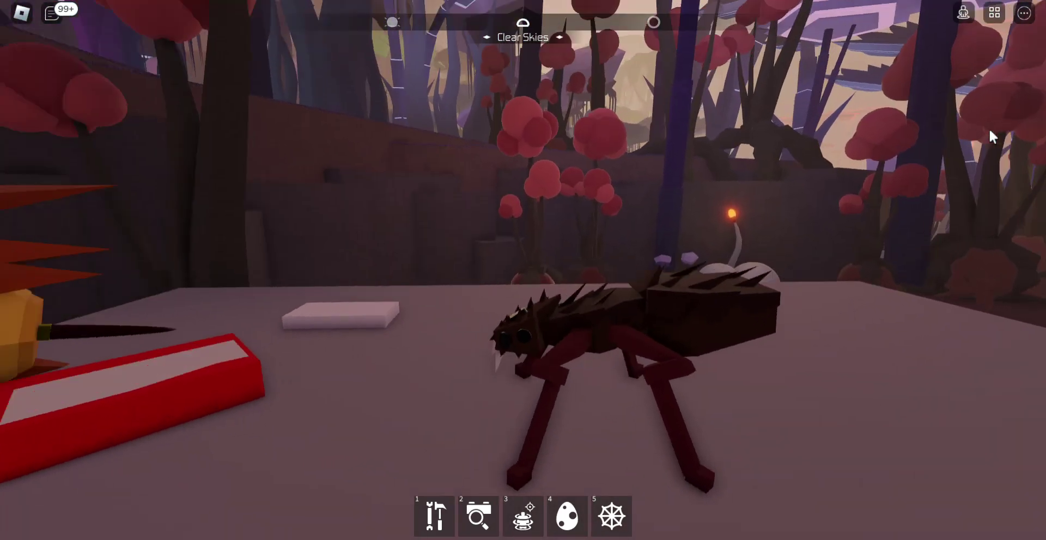
drag(988, 128, 988, 128)
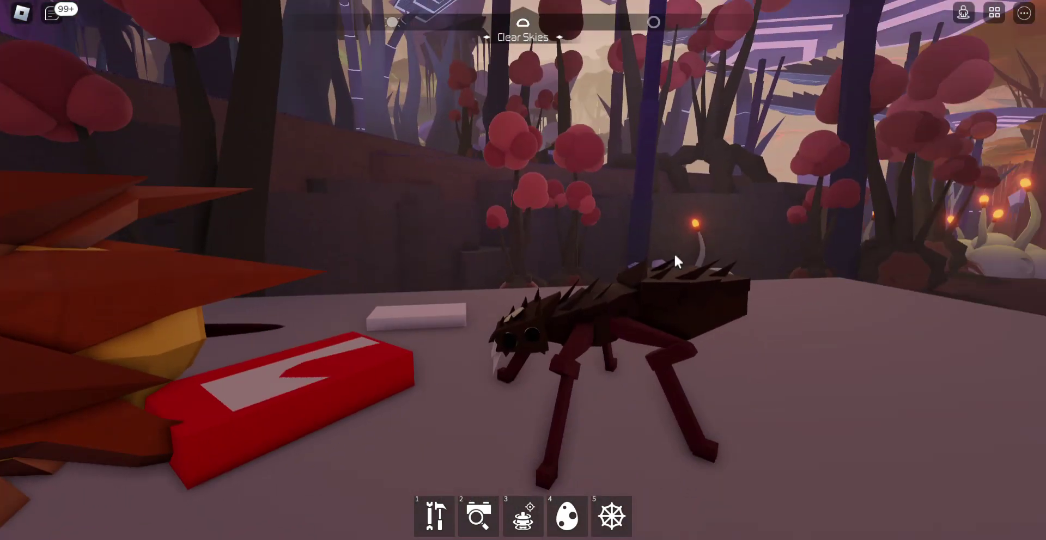
key(1)
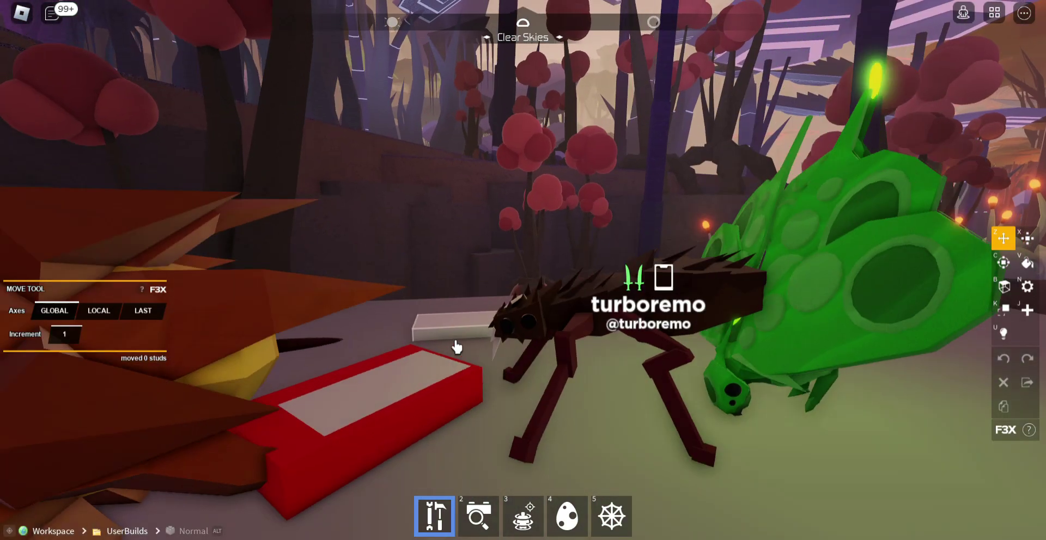
- Select the white block on the table and nudge it slightly toward the viewer
mouse_move(457, 441)
mouse_down()
mouse_move(501, 343)
mouse_move(666, 307)
mouse_move(726, 126)
mouse_move(699, 137)
mouse_up()
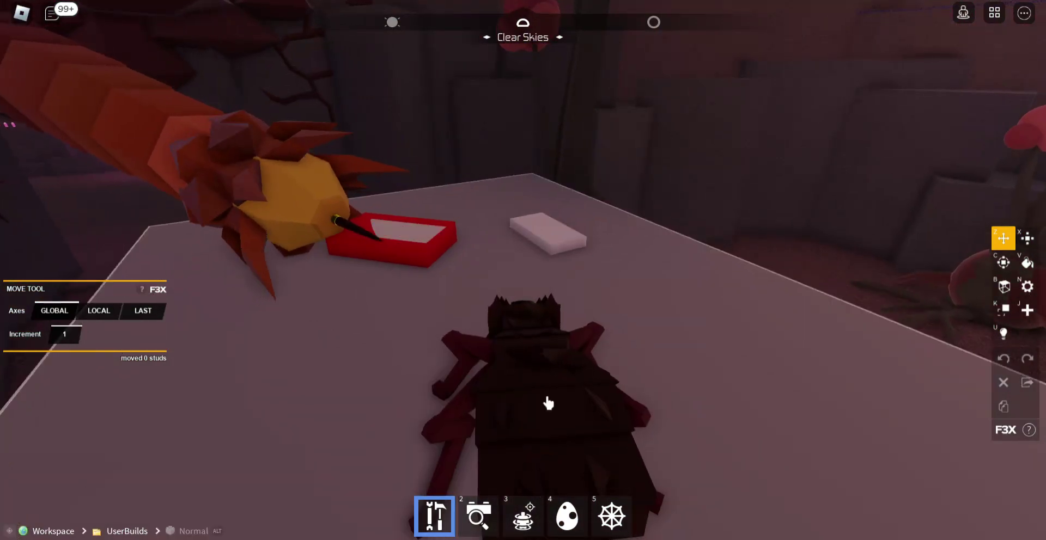
click(555, 237)
drag(572, 253, 535, 307)
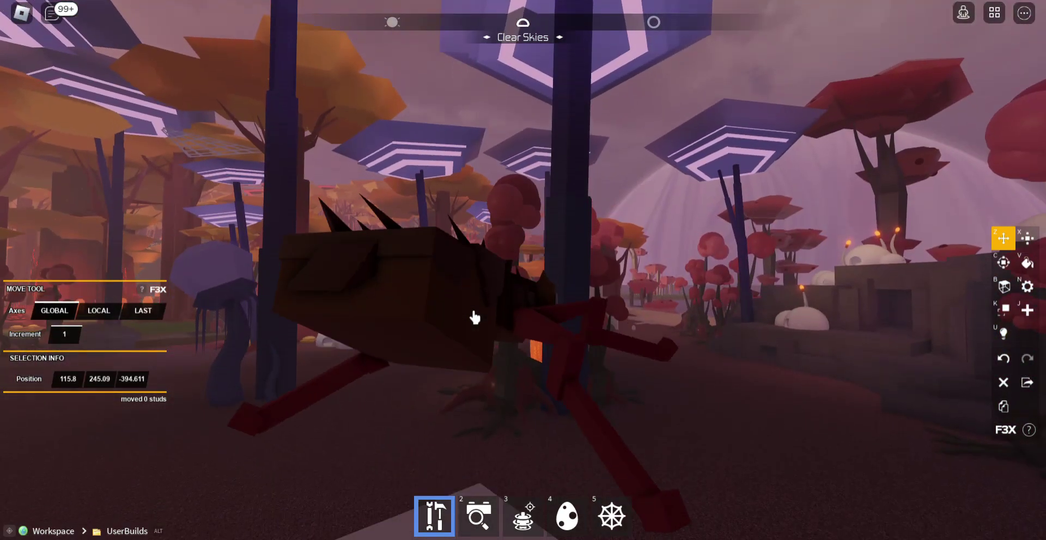
right_click(474, 318)
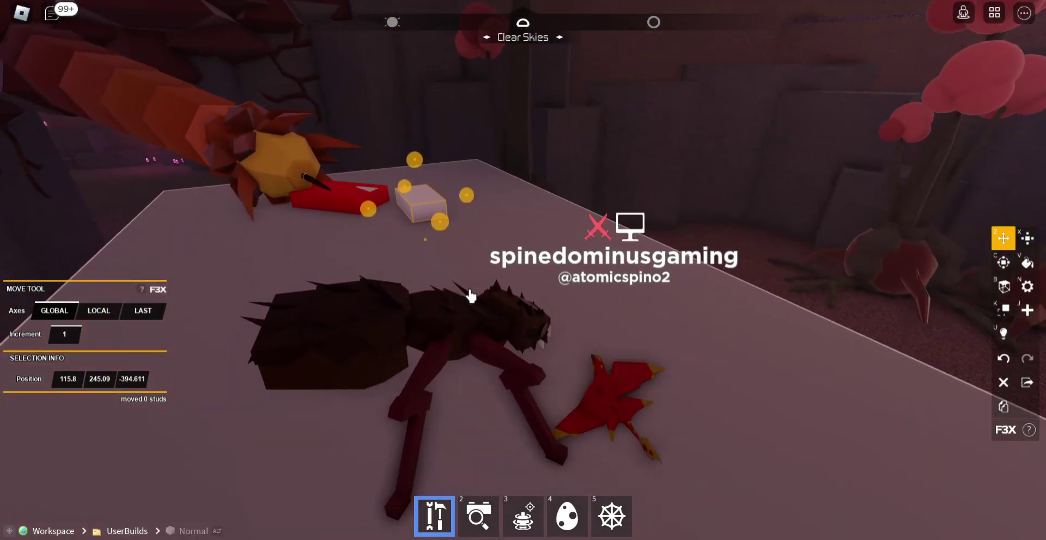
- Resize the white block from 3 to 2 studs (2×1×2) and shift it right
drag(473, 295, 472, 301)
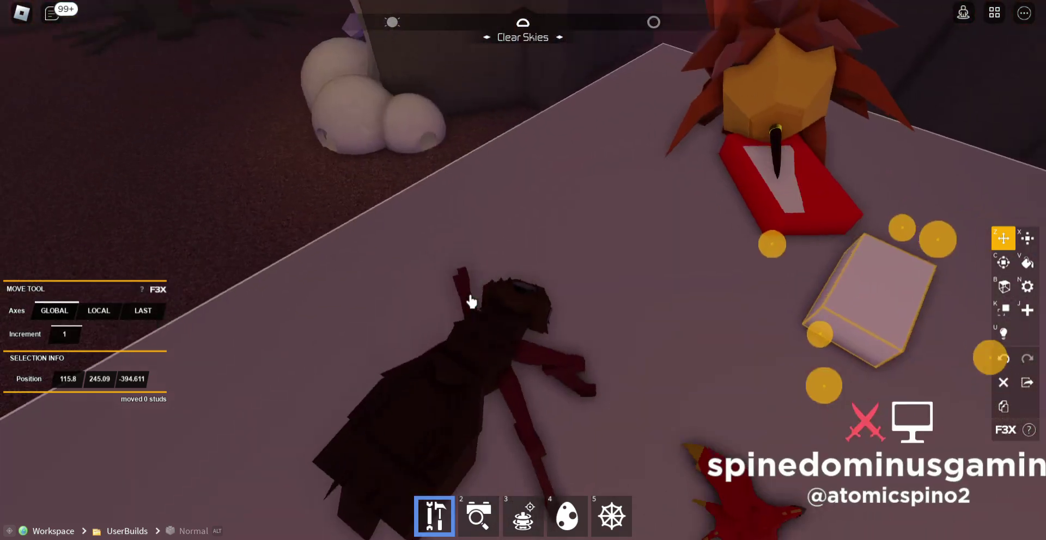
right_click(470, 301)
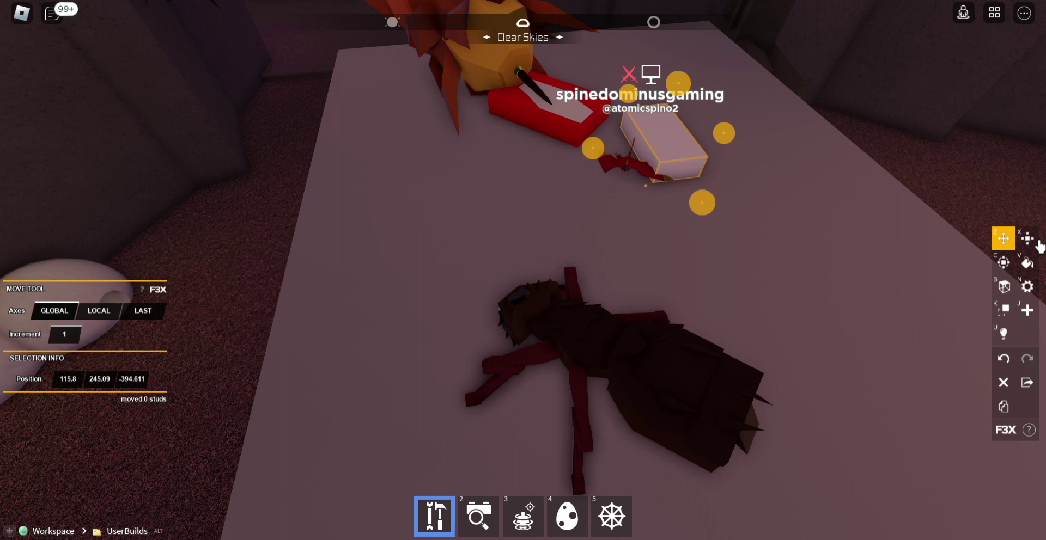
key(x)
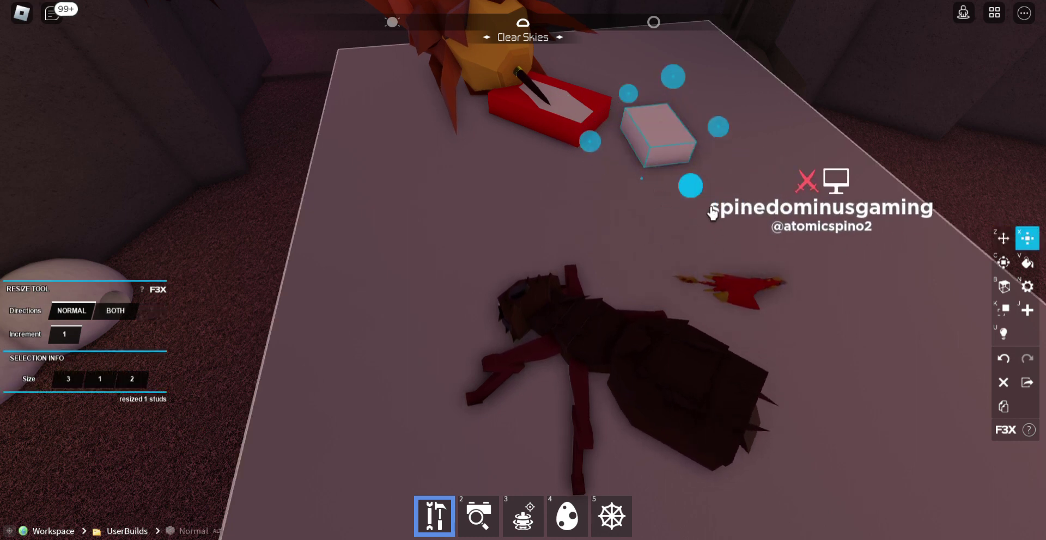
drag(693, 191, 675, 165)
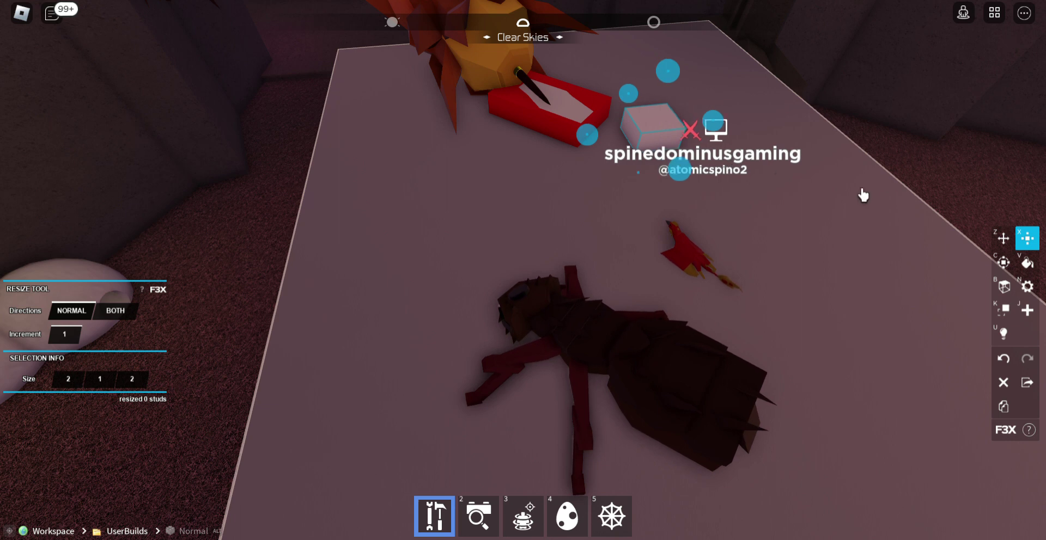
key(z)
drag(649, 122, 825, 263)
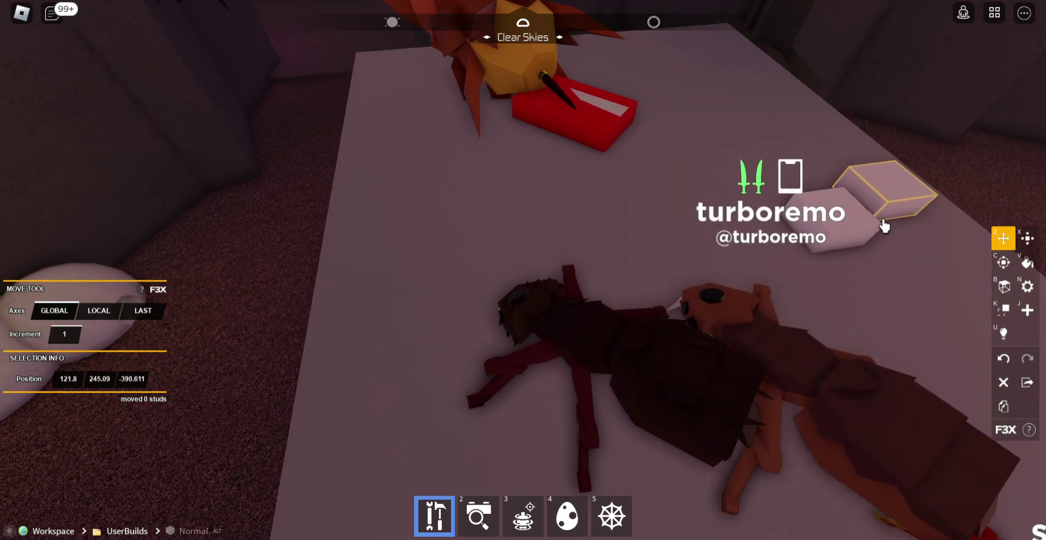
- Select the burger block beside the tray and recolour it with the CGA brown swatch
click(861, 233)
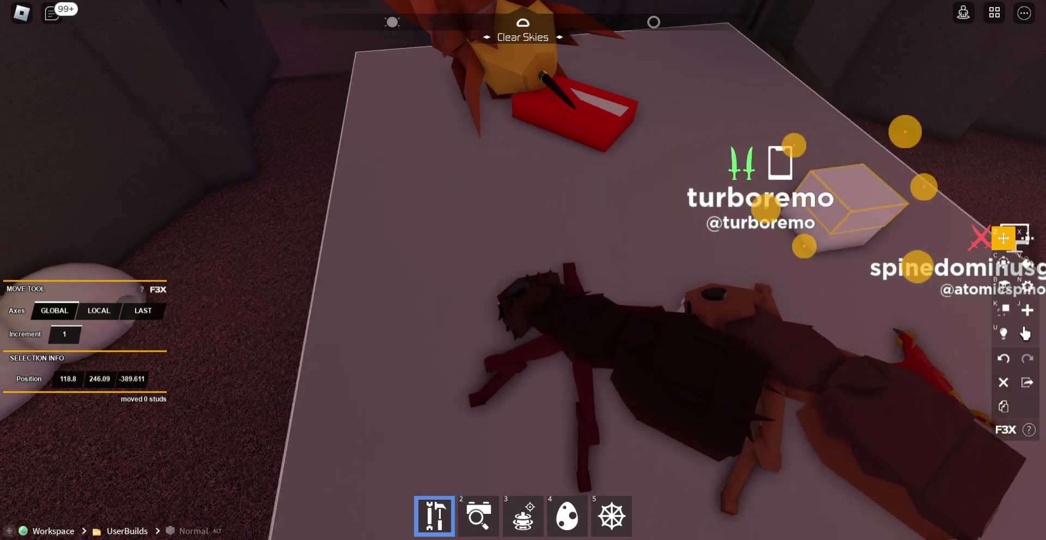
click(1026, 237)
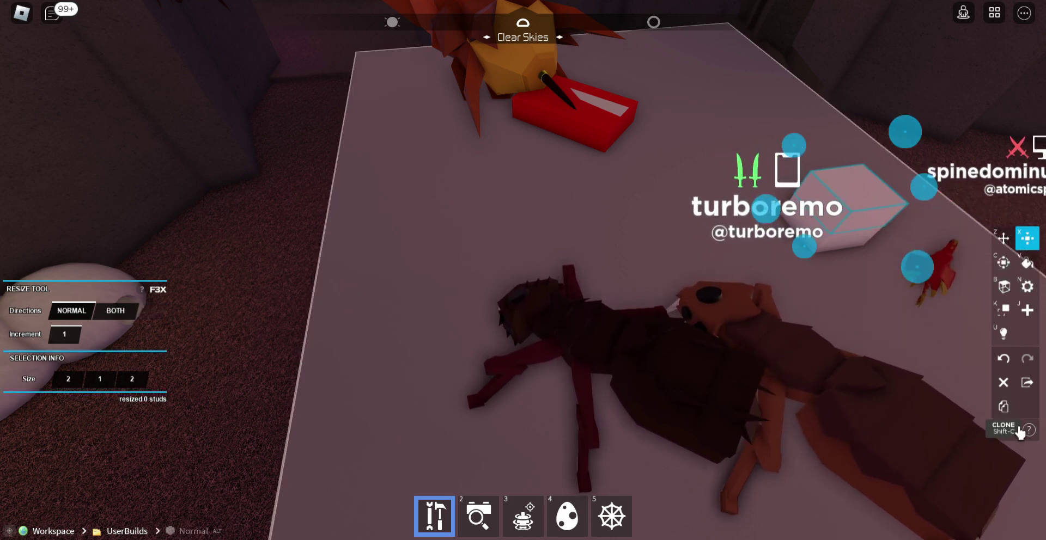
key(z)
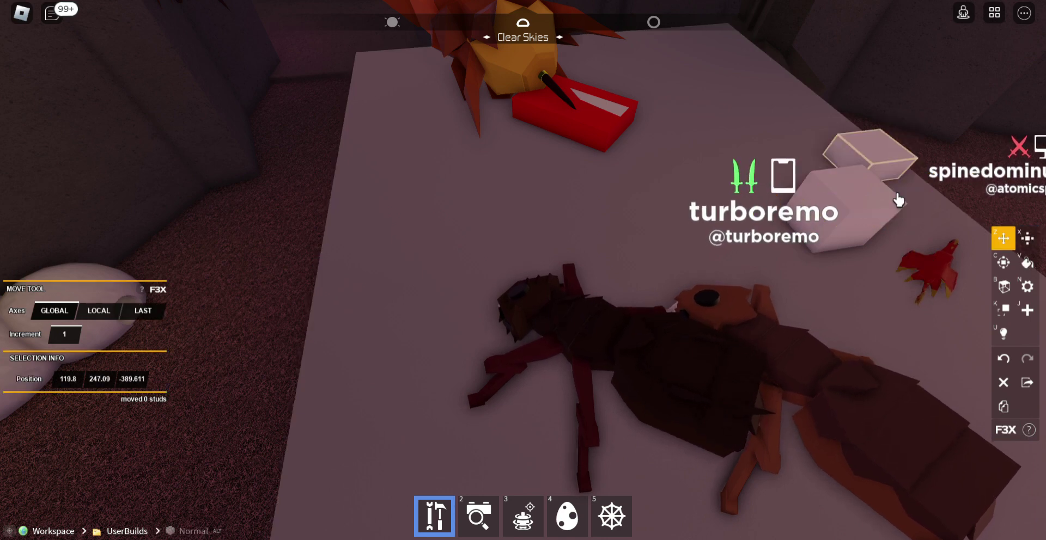
click(883, 219)
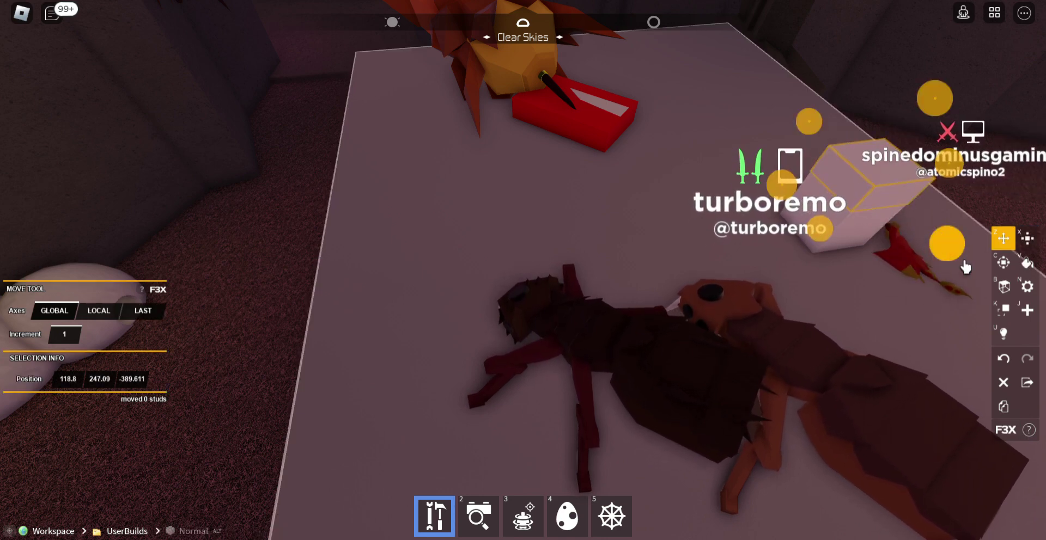
click(1004, 308)
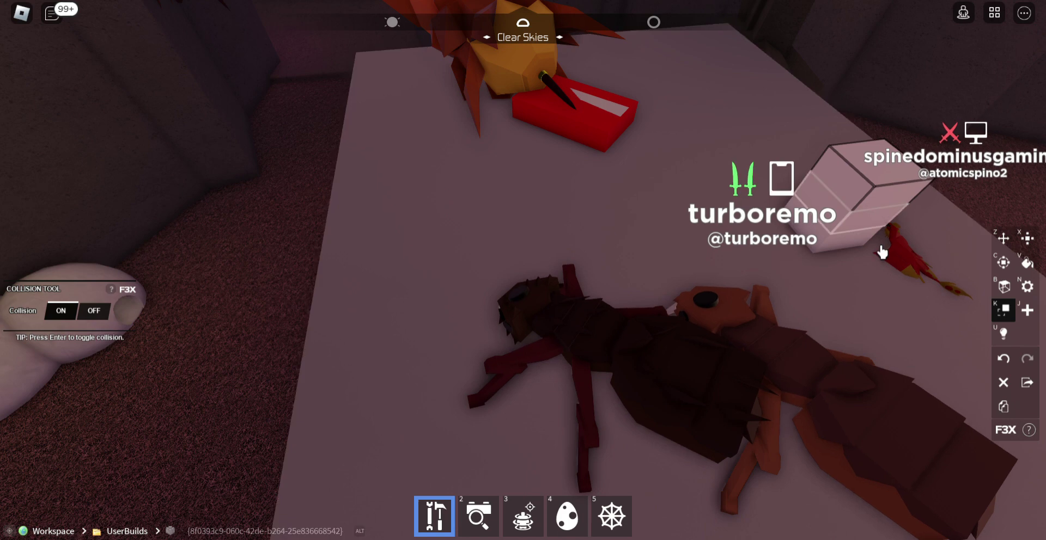
key(c)
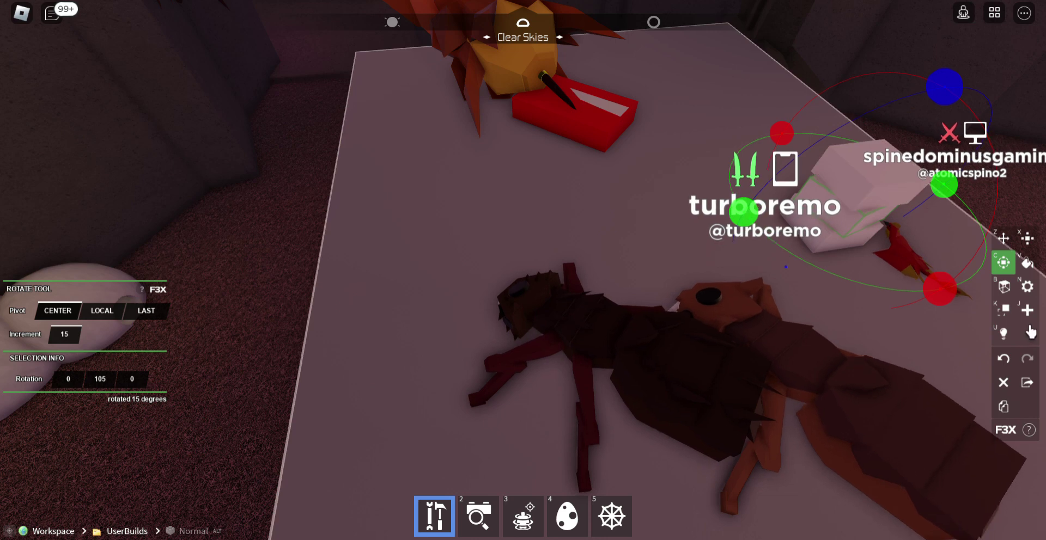
key(k)
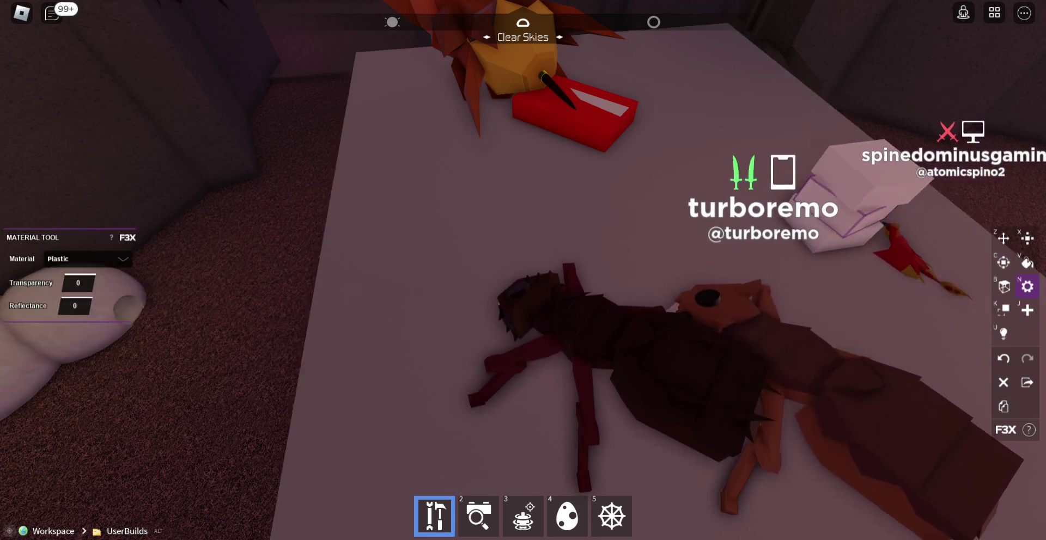
key(v)
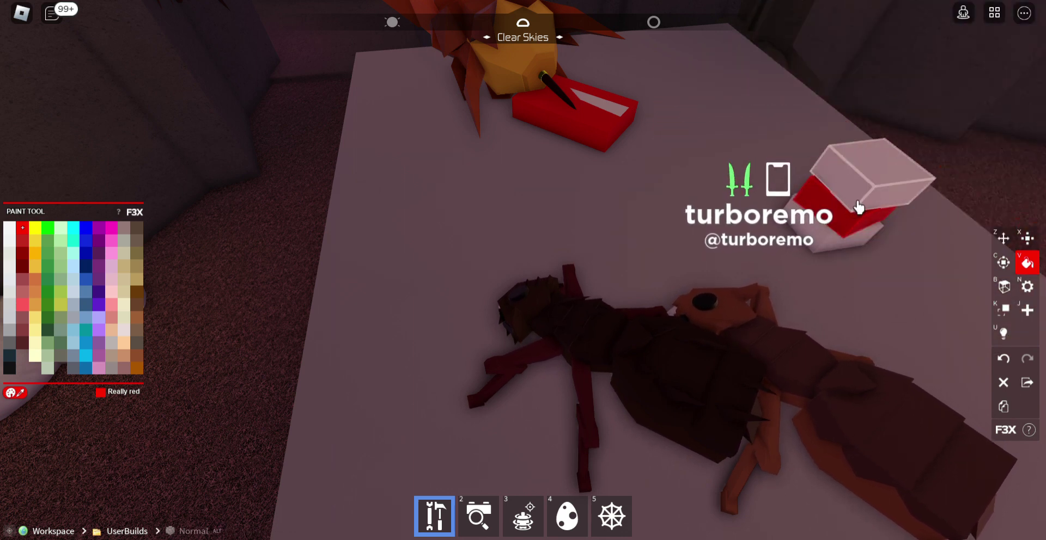
click(848, 201)
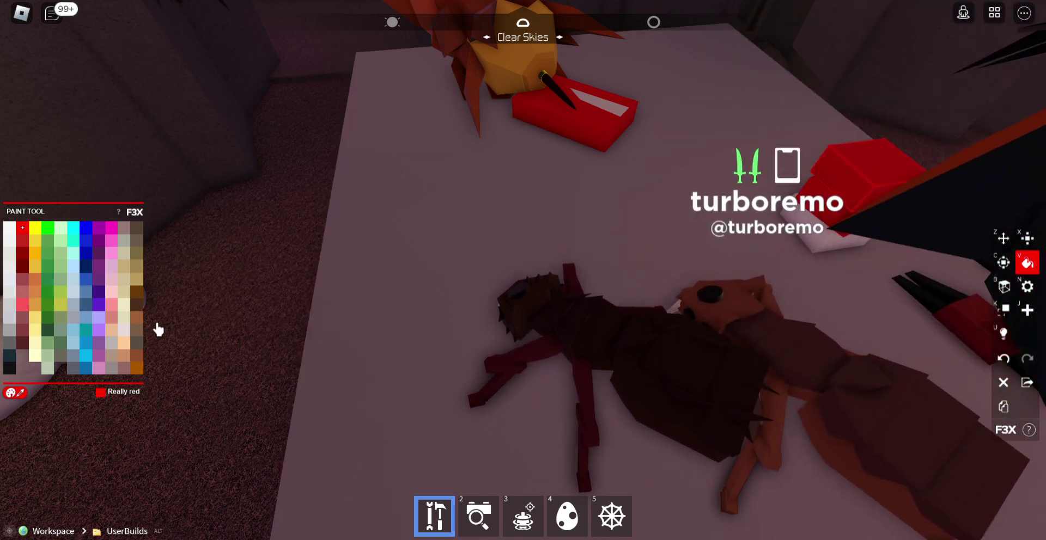
click(136, 303)
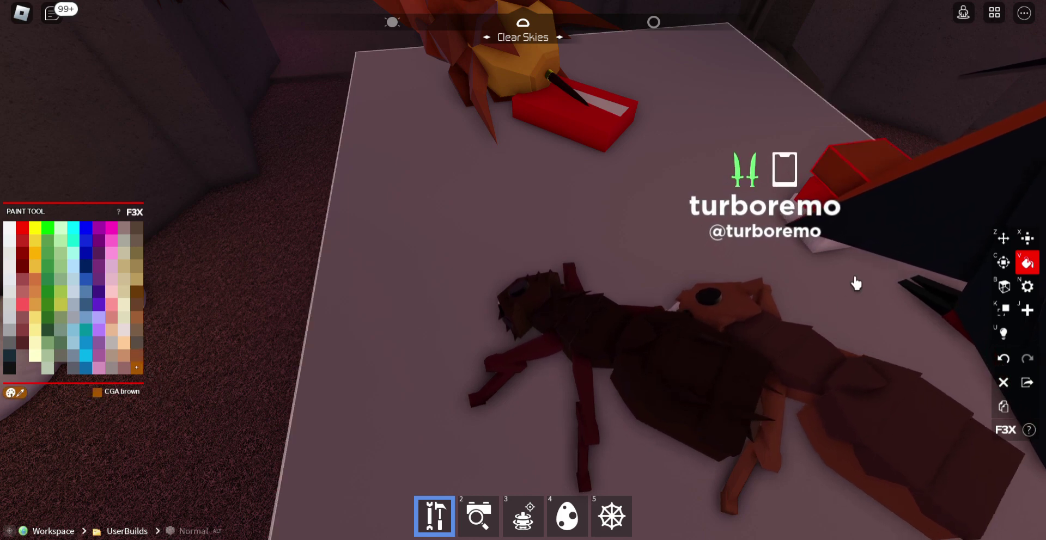
mouse_move(883, 262)
mouse_down()
mouse_move(828, 282)
mouse_move(962, 282)
mouse_up()
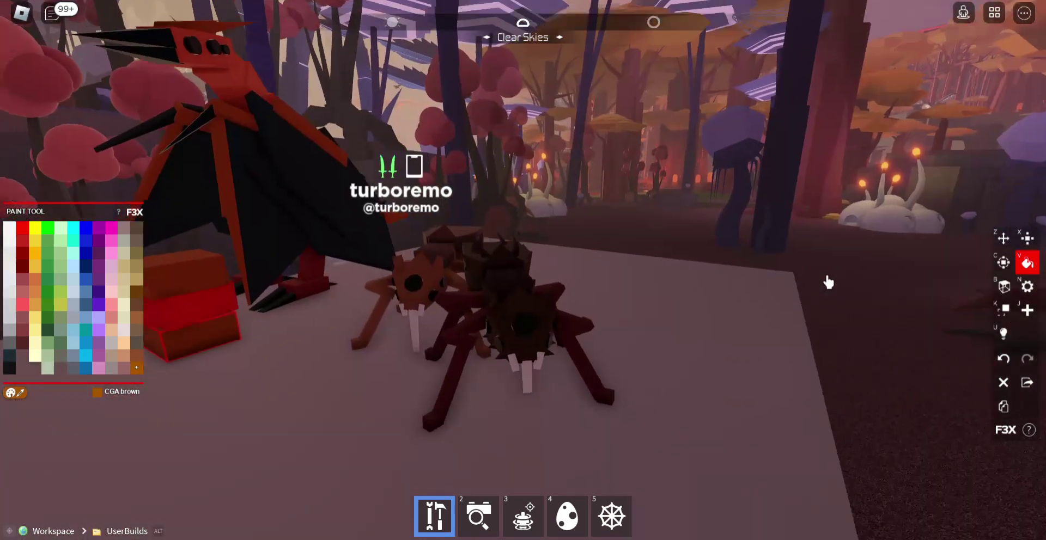
- Select the brown block with the Move tool and slide it in front of the red block
click(1003, 237)
click(343, 204)
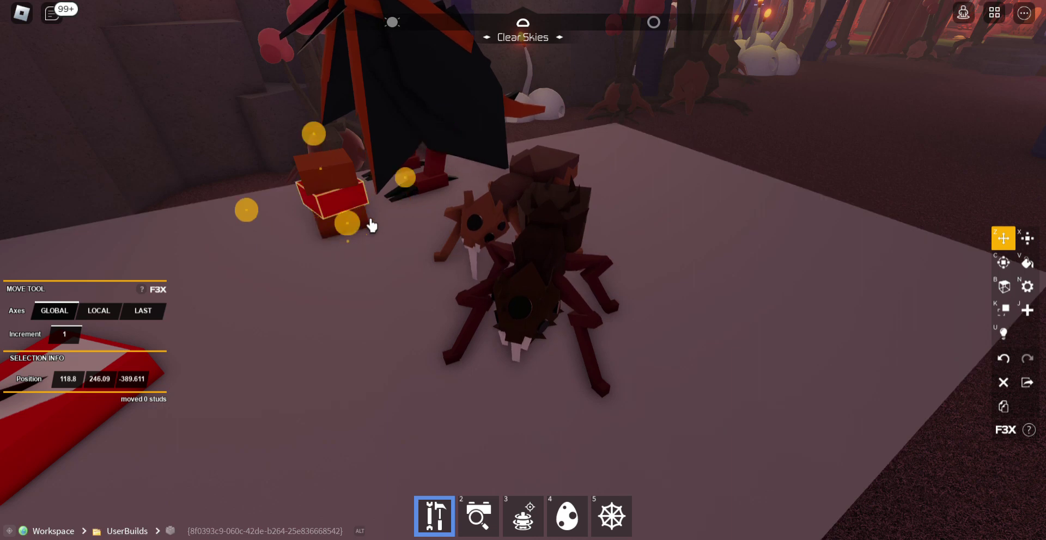
mouse_move(375, 254)
mouse_down()
mouse_move(590, 303)
mouse_move(501, 395)
mouse_up()
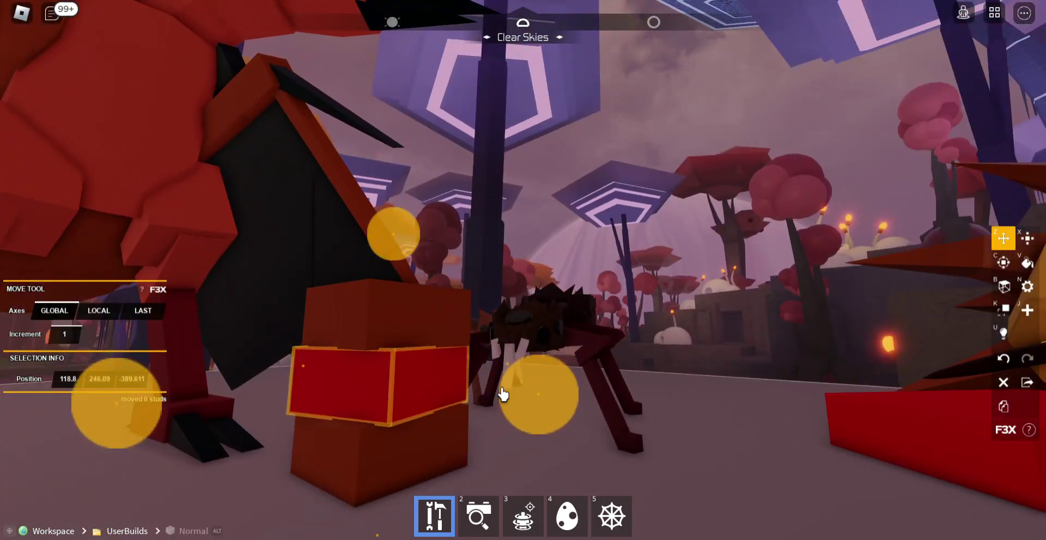
drag(425, 349, 426, 352)
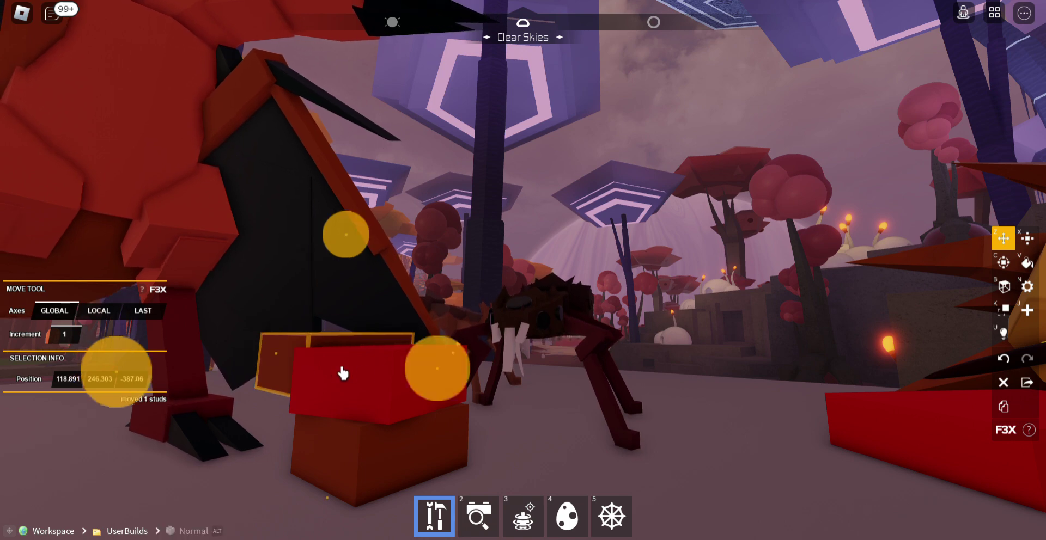
drag(365, 376, 638, 424)
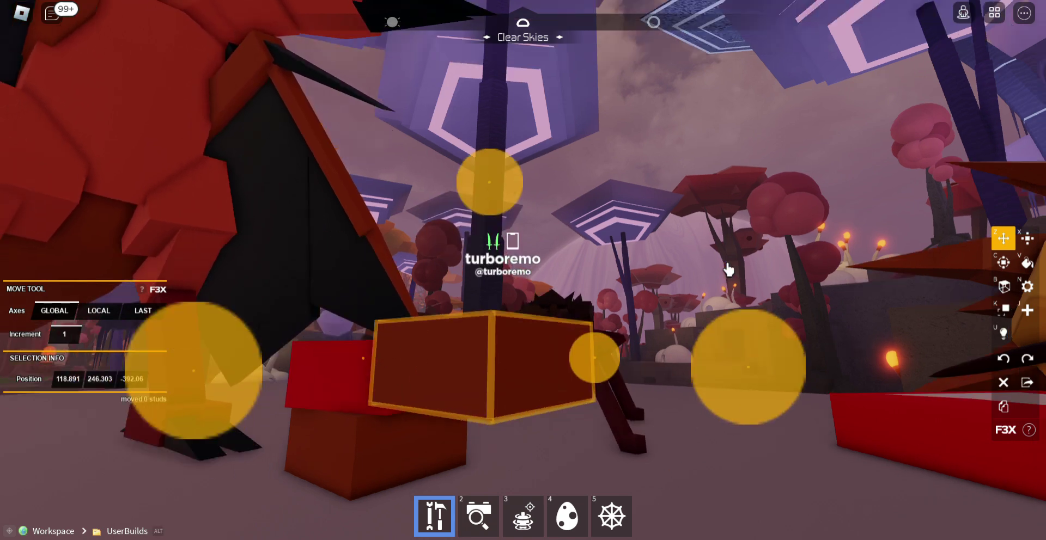
- Set the brown block back on top of the red block and orbit around the meal
drag(679, 469, 288, 290)
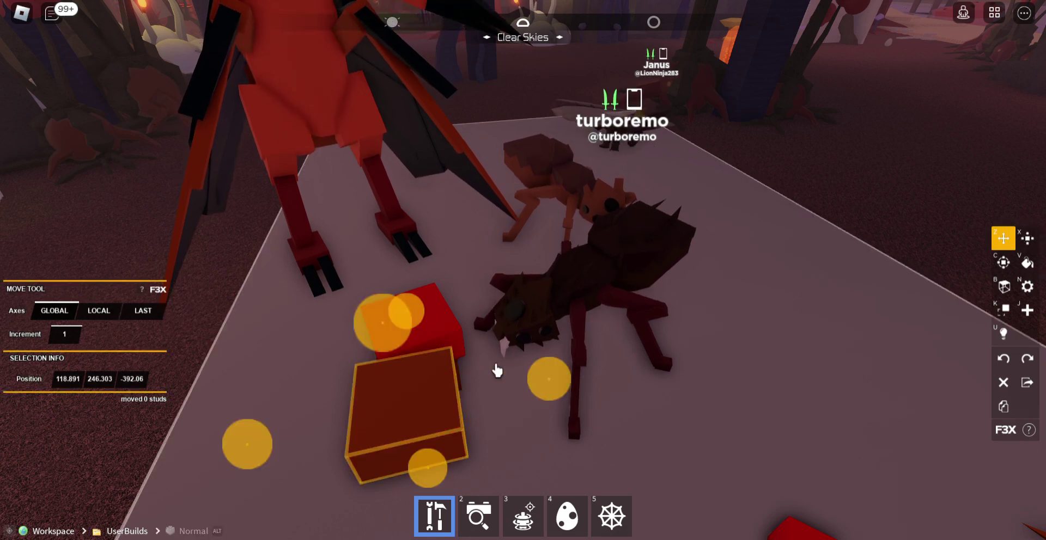
drag(430, 423, 446, 331)
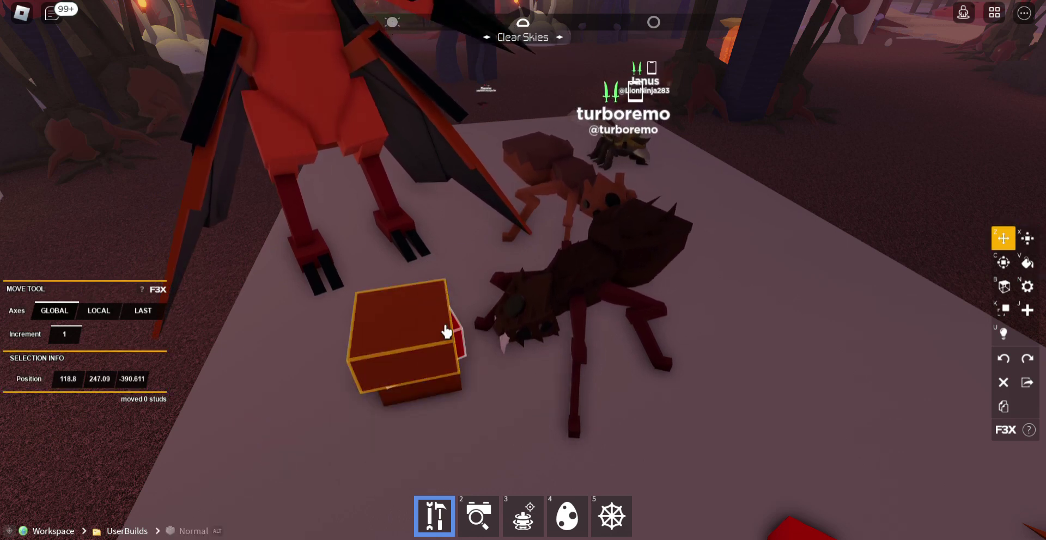
right_click(599, 311)
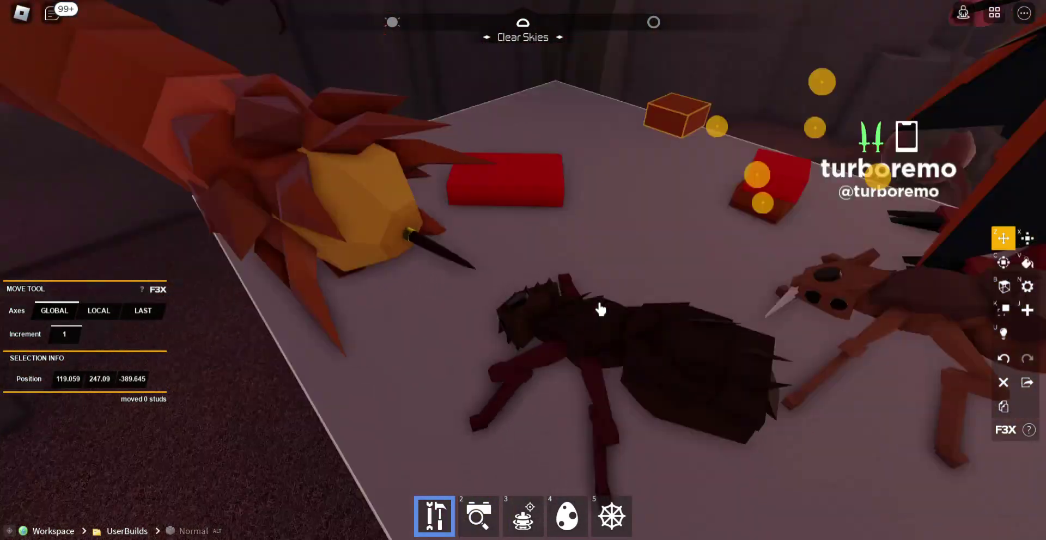
right_click(600, 311)
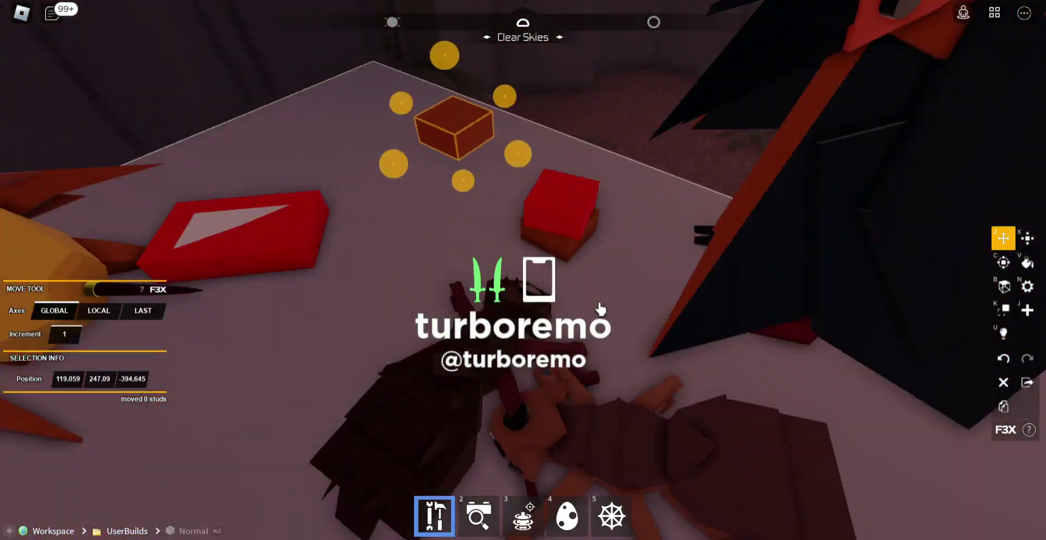
mouse_move(599, 311)
mouse_down()
mouse_move(656, 320)
mouse_move(524, 136)
mouse_move(610, 187)
mouse_up()
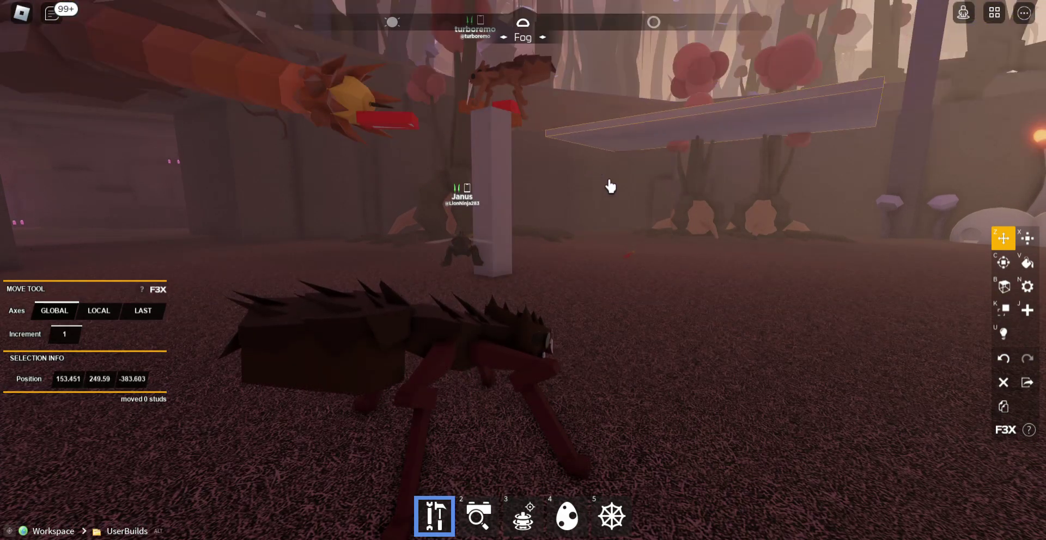
- Lift the flat white slab higher off the ground
drag(779, 265, 756, 322)
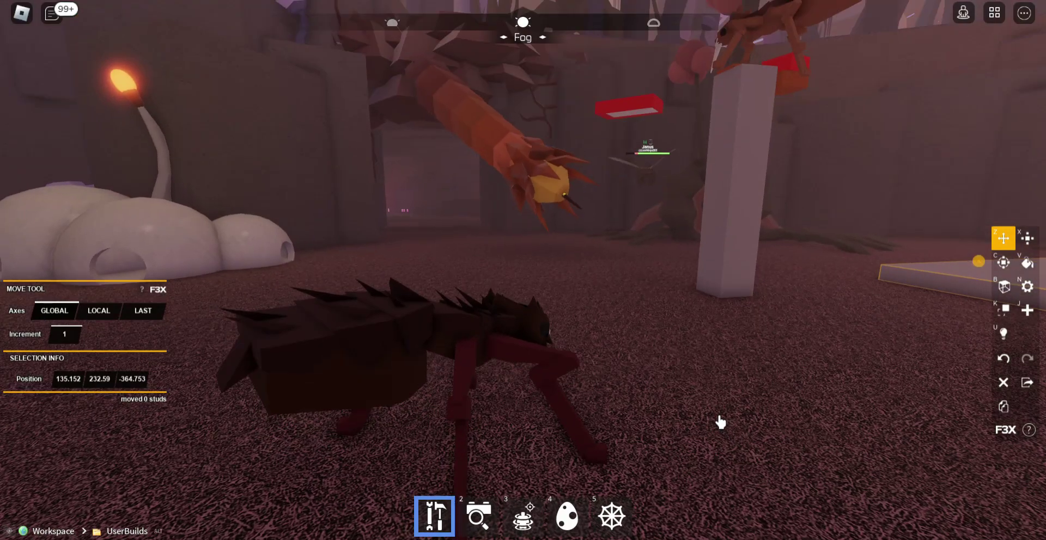
right_click(704, 501)
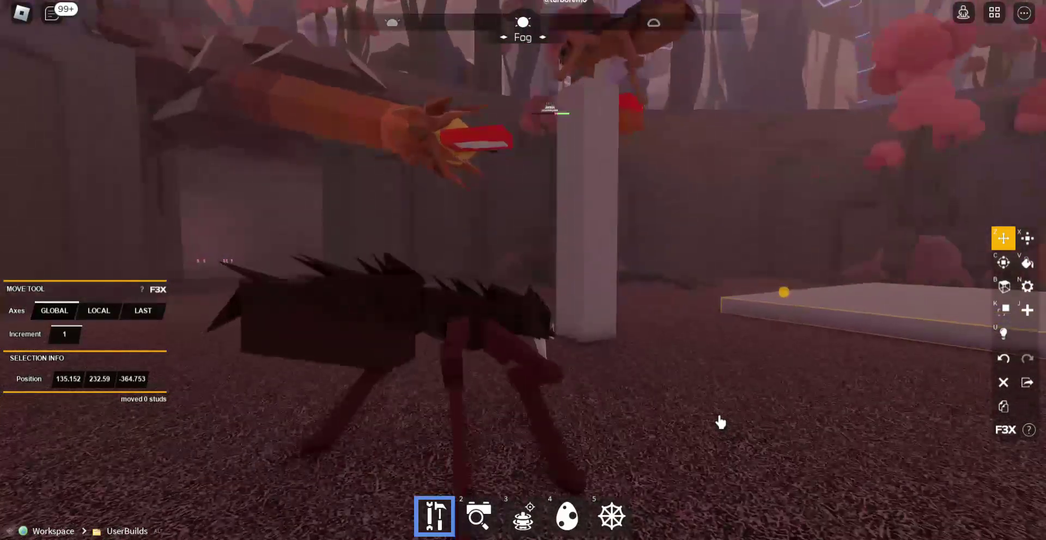
drag(783, 292, 303, 113)
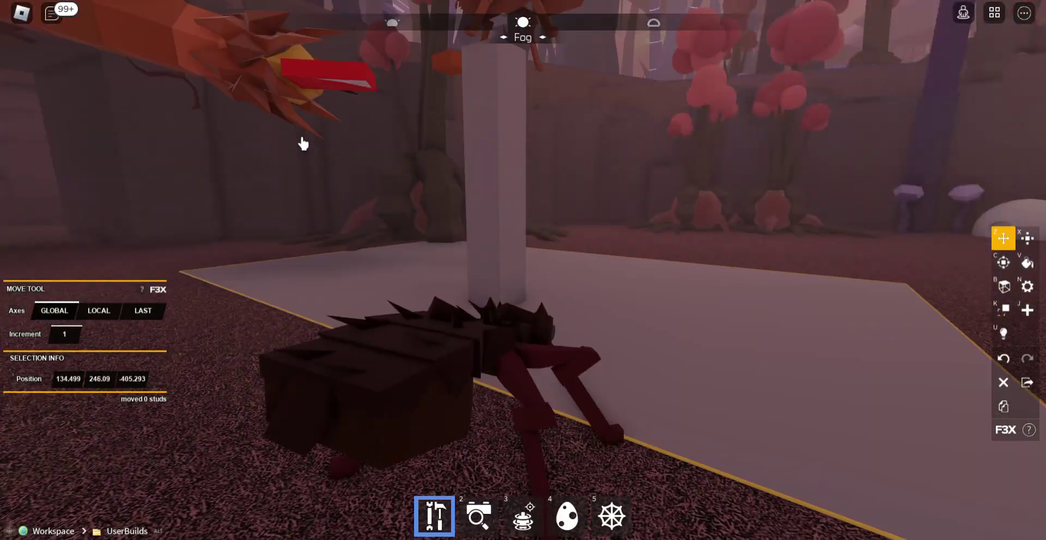
- Narrow the white slab to 22×1×40 studs and view it from underneath
key(x)
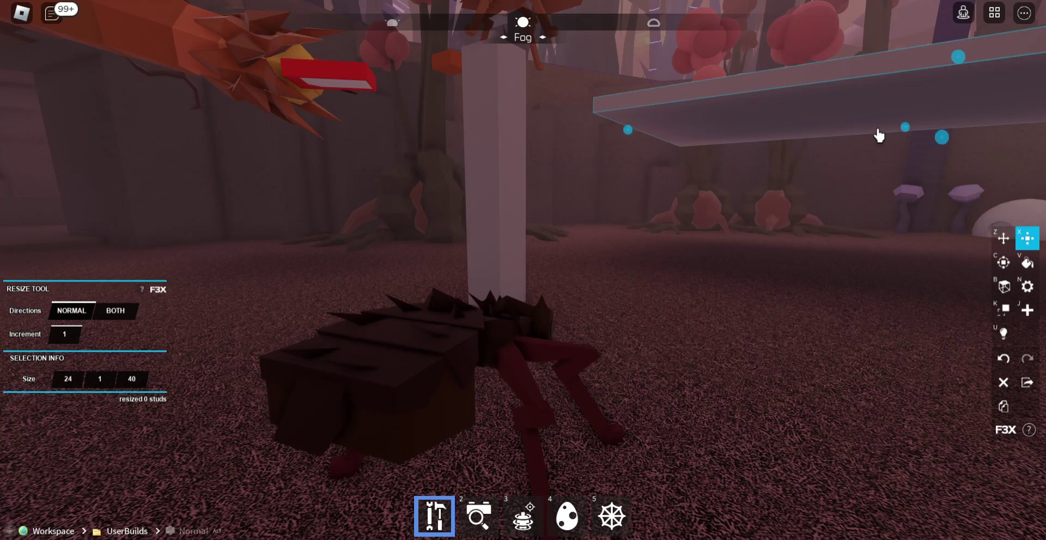
right_click(874, 135)
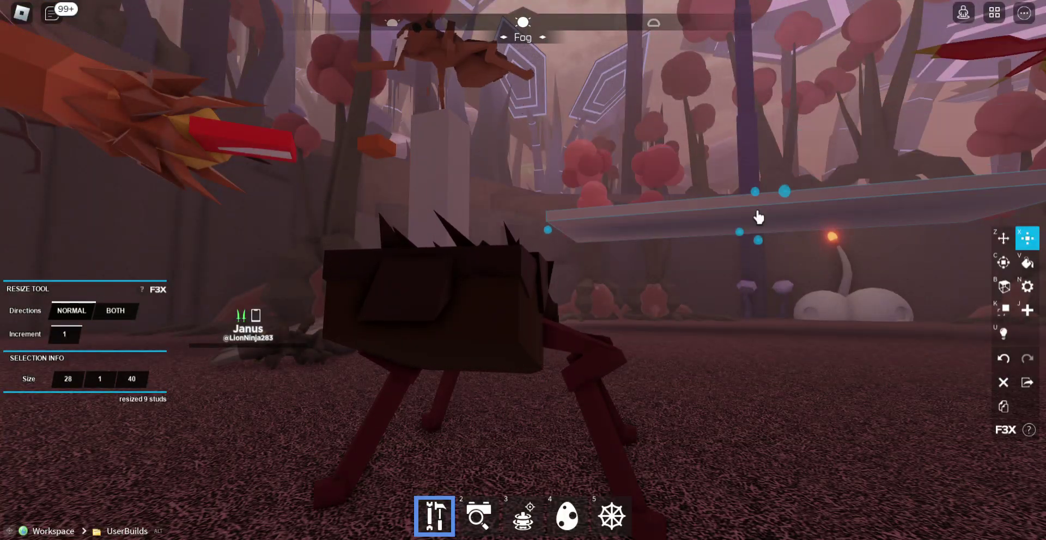
drag(867, 116, 730, 71)
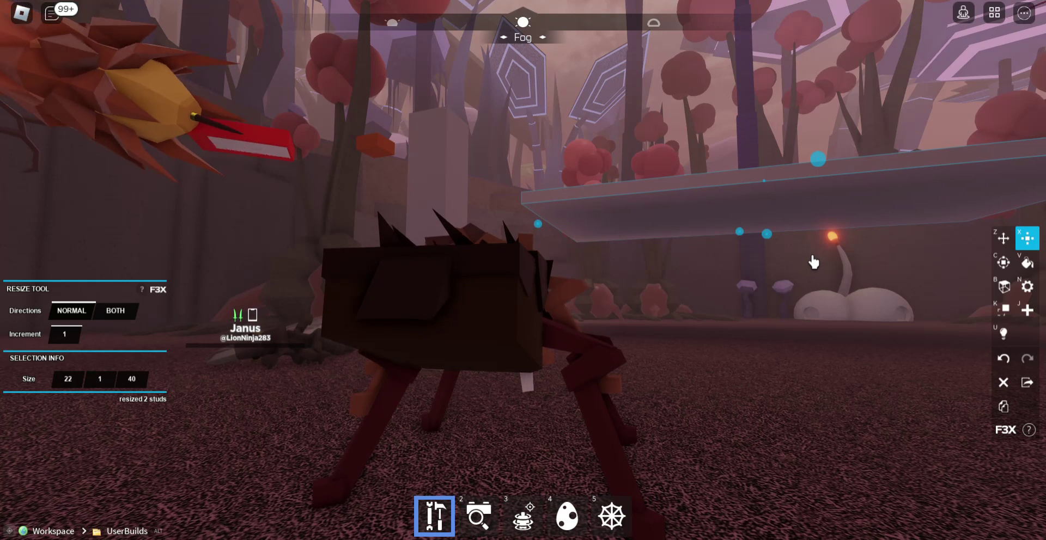
key(w)
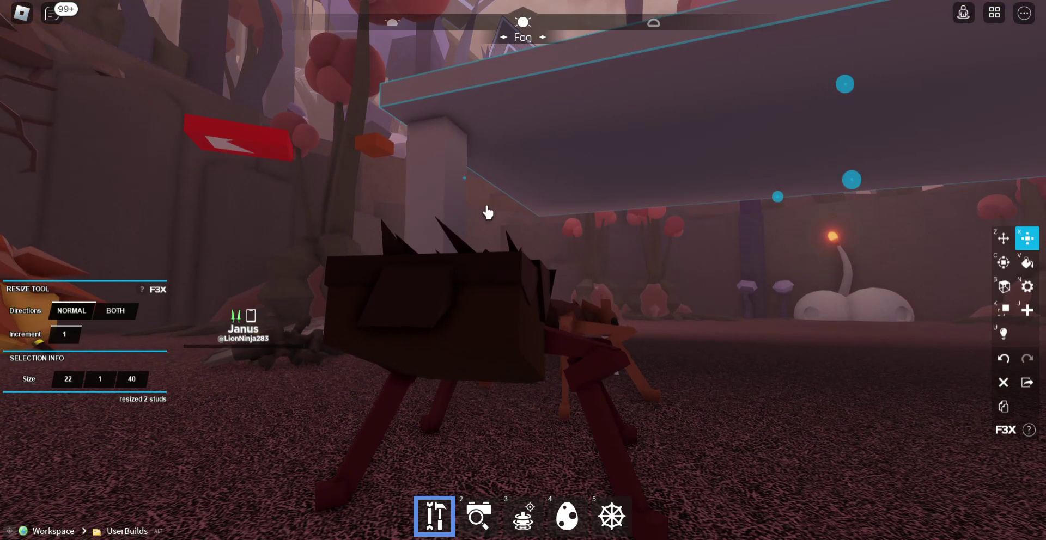
drag(480, 206, 487, 208)
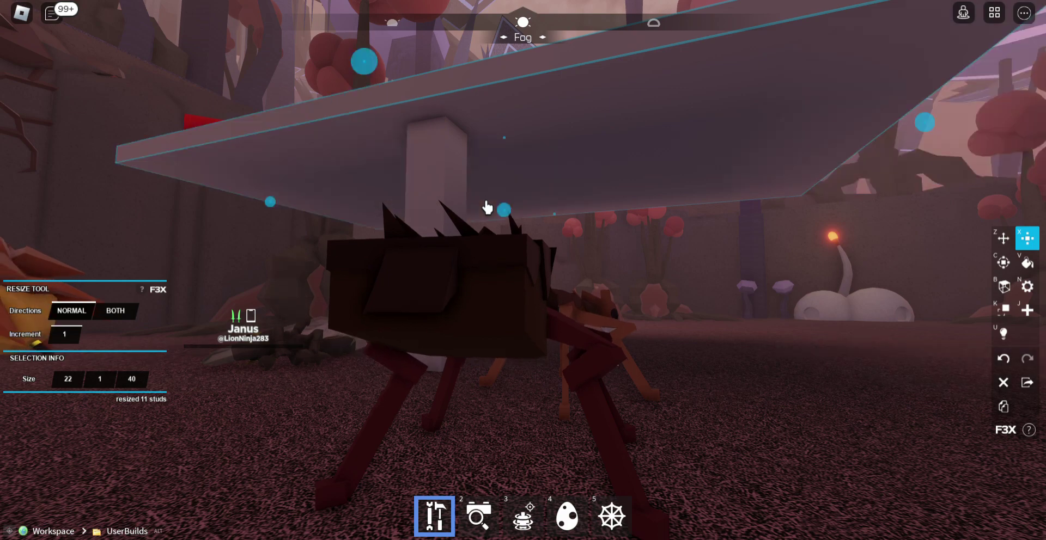
key(w)
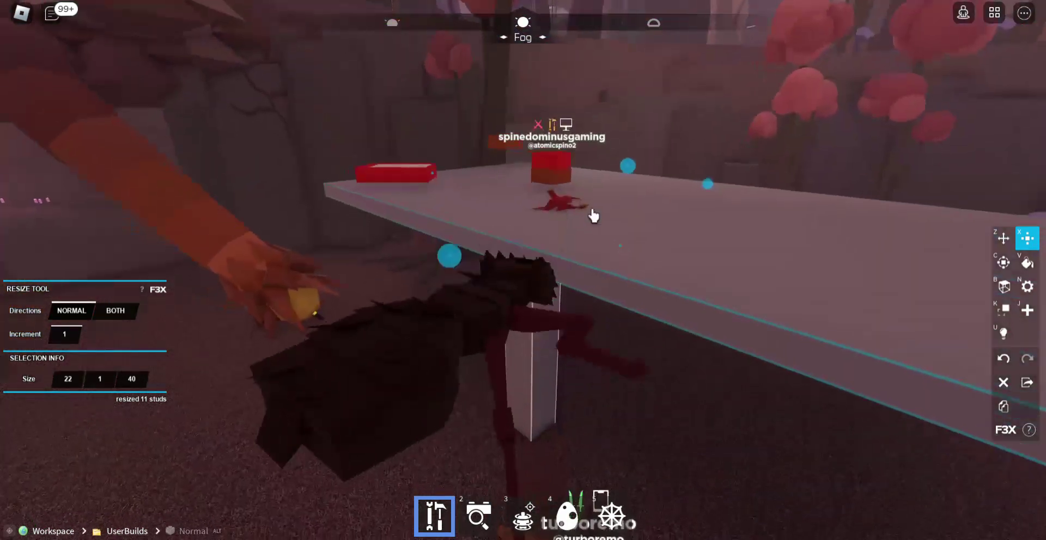
- Hang a triangular web under the slab edge and switch the web shape to Rectangle
click(613, 516)
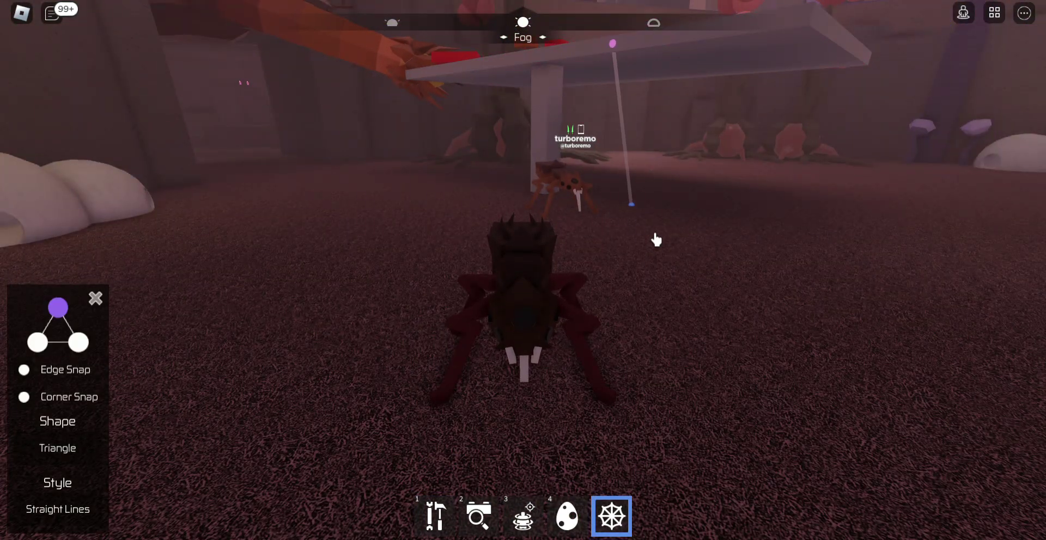
click(711, 278)
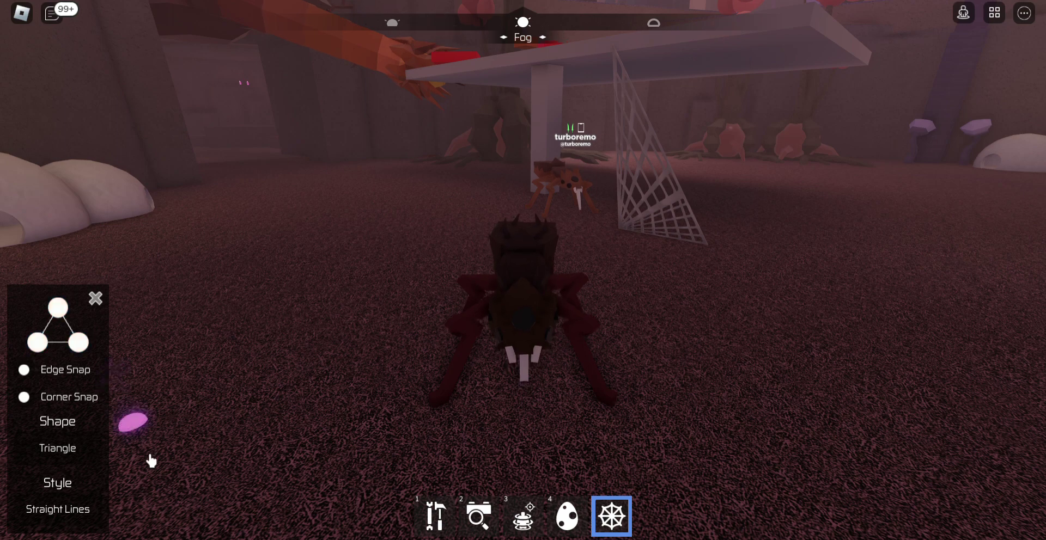
key(r)
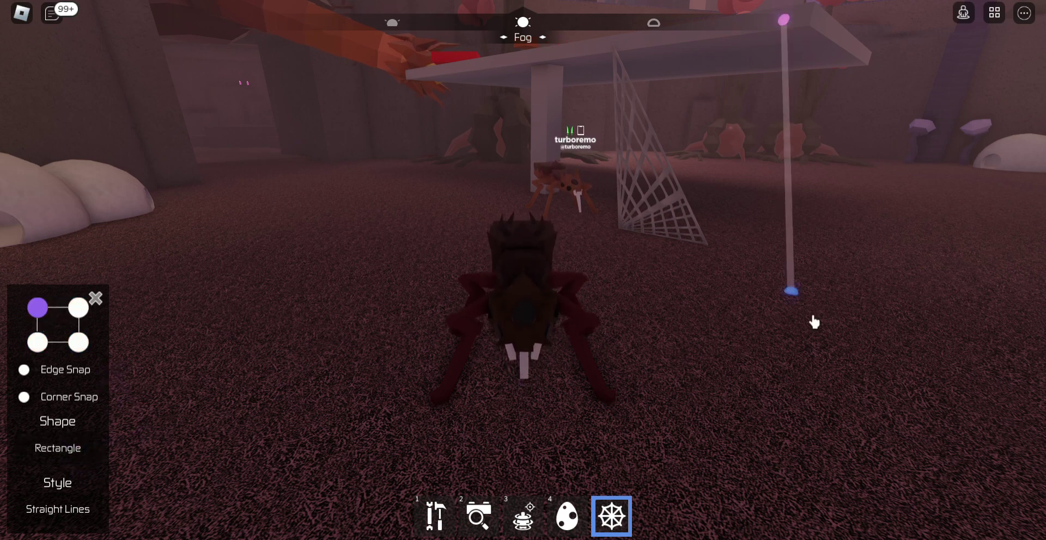
key(w)
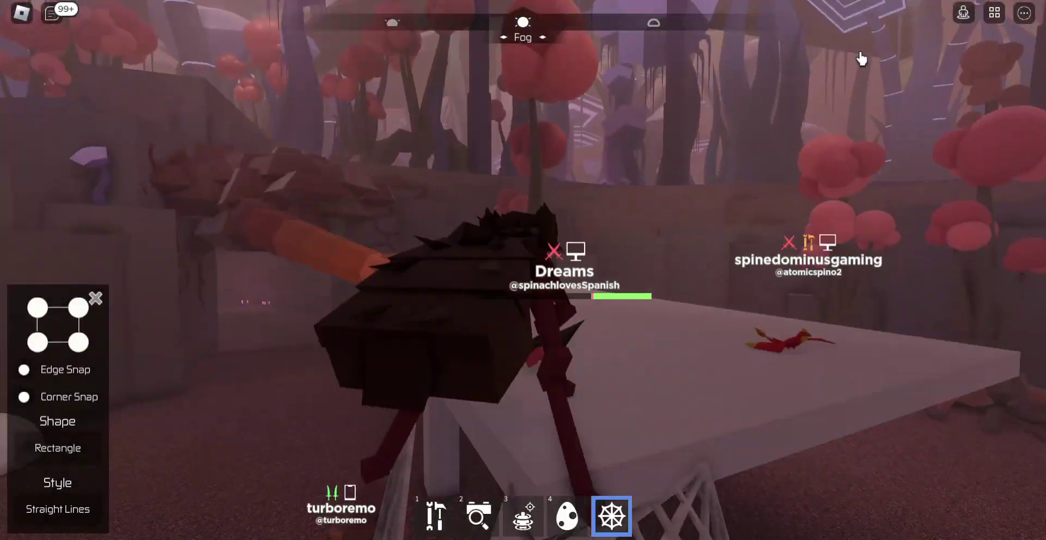
mouse_move(861, 59)
mouse_down()
mouse_move(597, 76)
mouse_move(629, 101)
mouse_move(637, 204)
mouse_up()
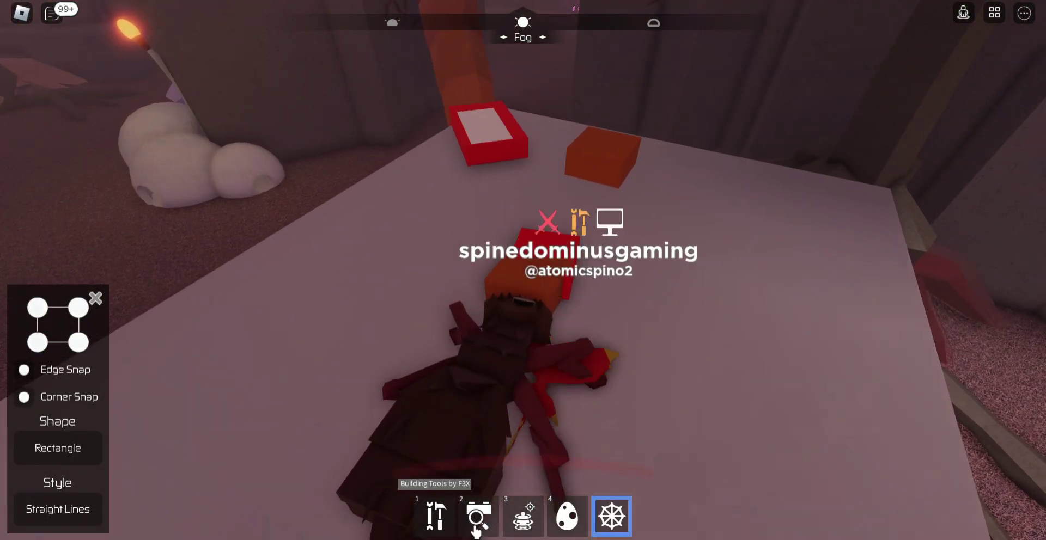
key(1)
- Stack the two orange bricks with the red brick between them, beside the ant
mouse_move(617, 263)
mouse_down()
mouse_move(608, 270)
mouse_move(664, 141)
mouse_up()
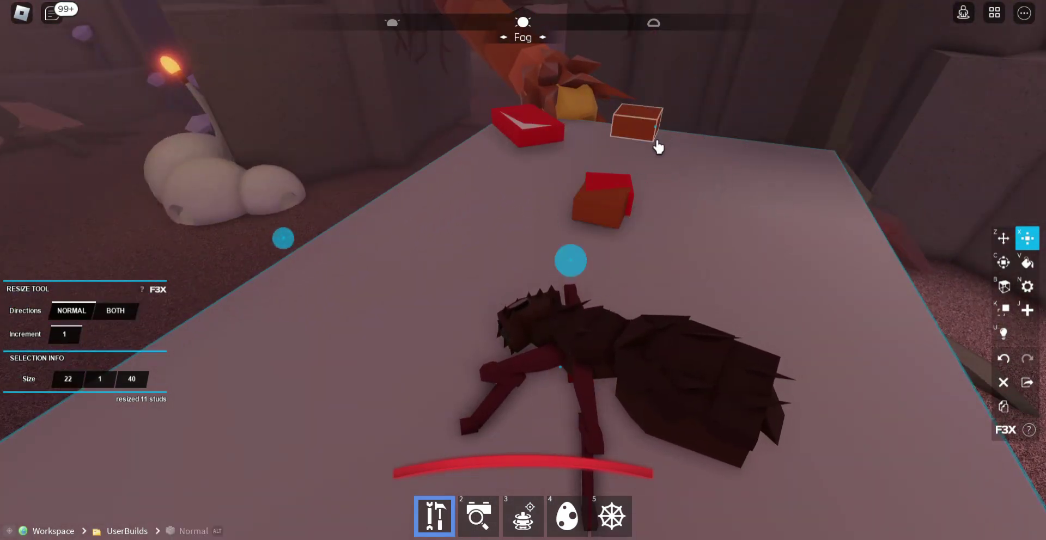
key(z)
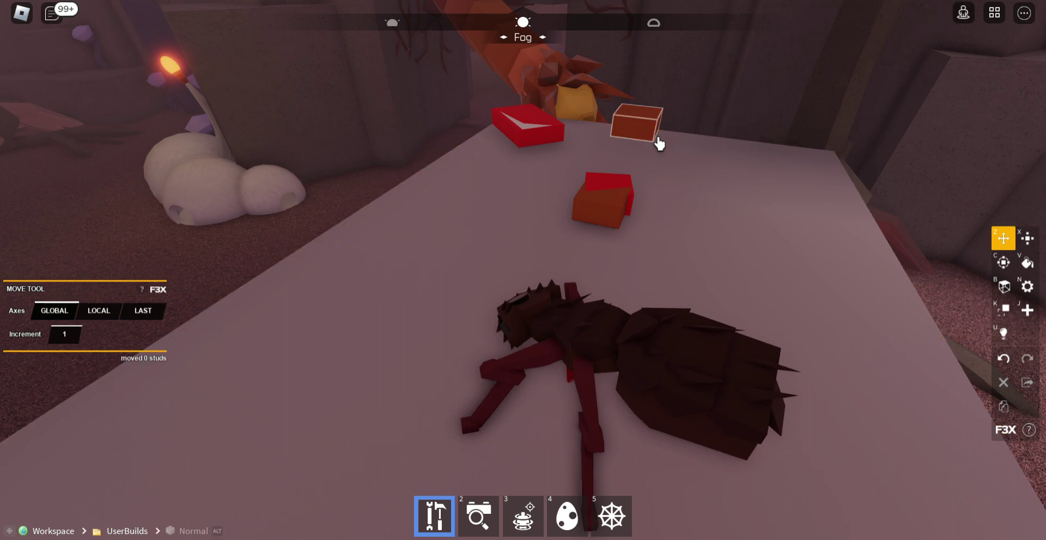
drag(652, 128, 627, 196)
right_click(710, 200)
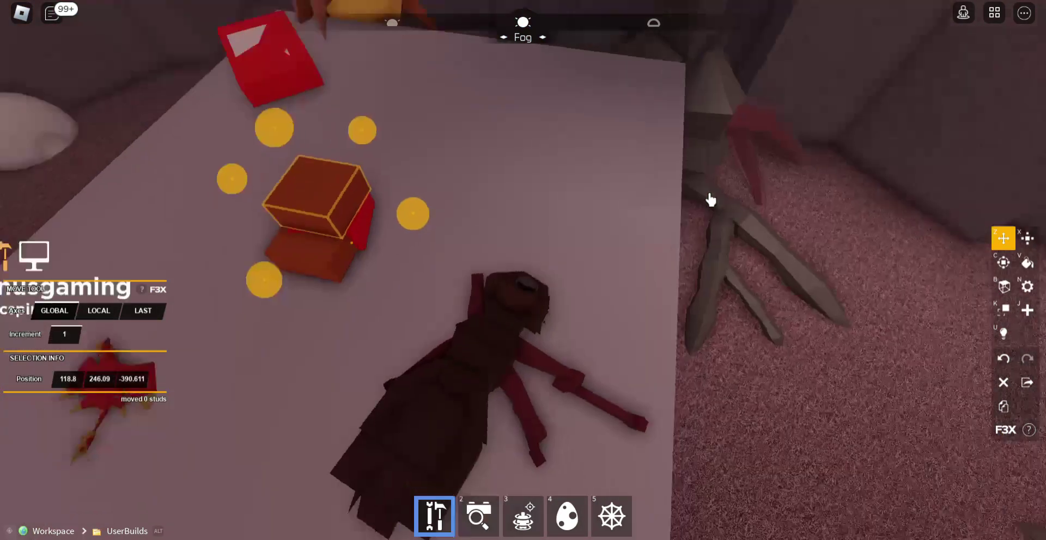
drag(352, 188, 404, 227)
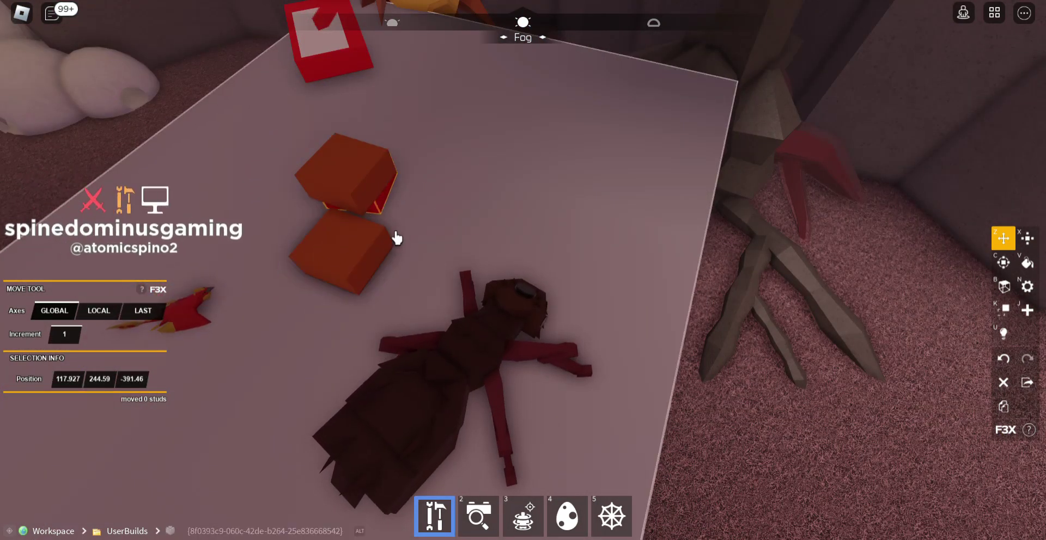
drag(380, 155, 389, 233)
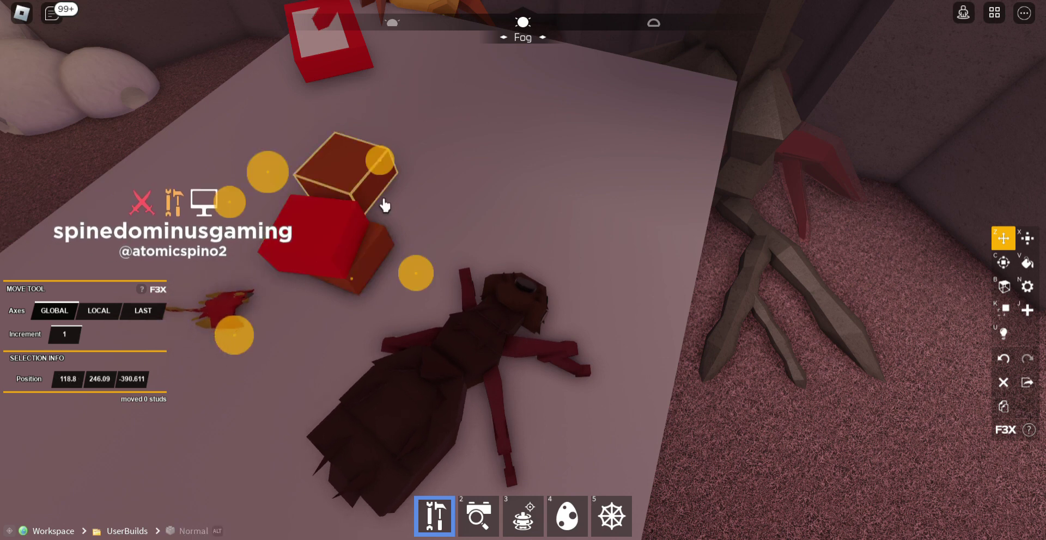
click(389, 233)
right_click(396, 231)
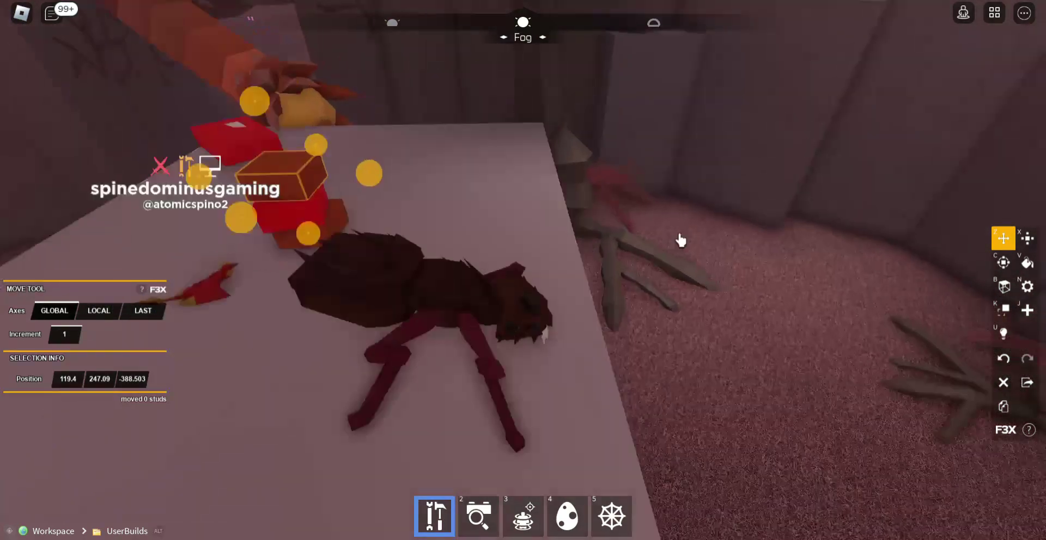
right_click(678, 237)
scroll(678, 237, up, 2)
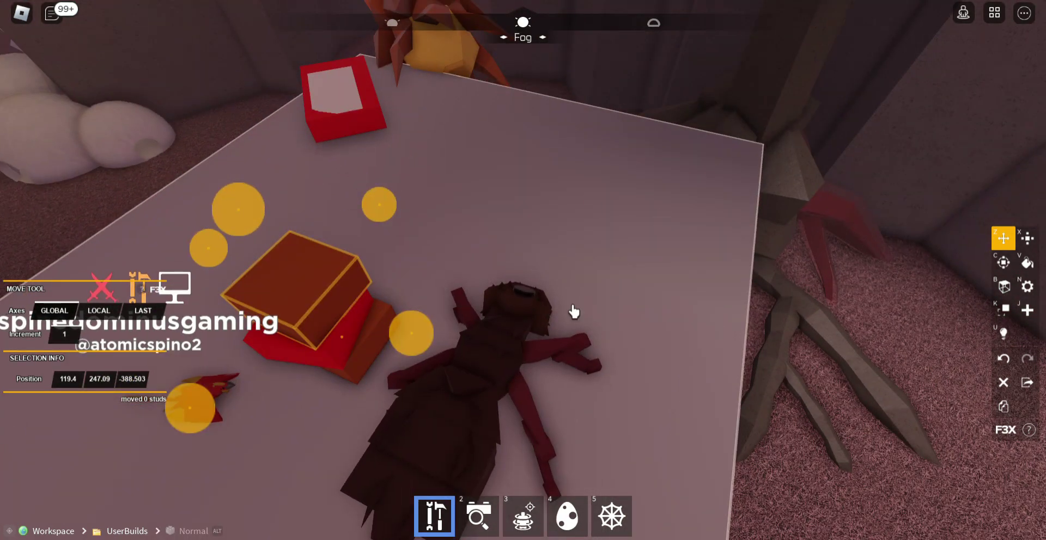
- Place a new part on the table and rotate it 30 degrees
key(j)
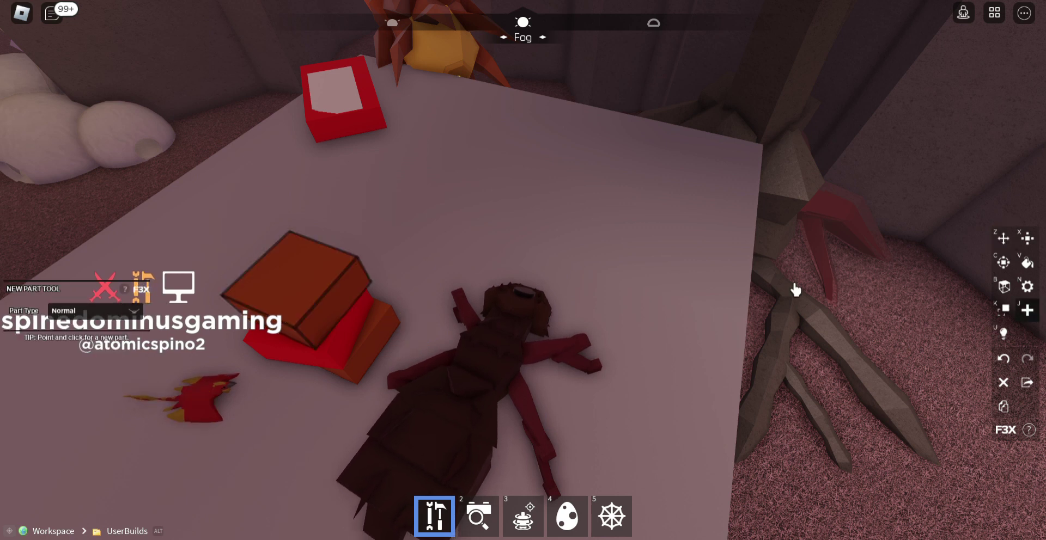
click(630, 270)
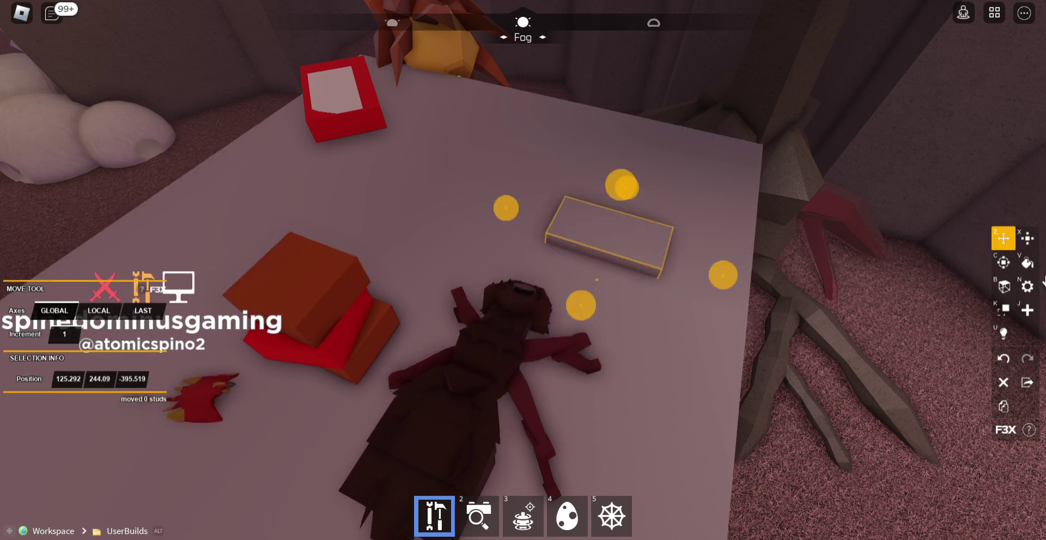
key(c)
key(Left)
key(Left)
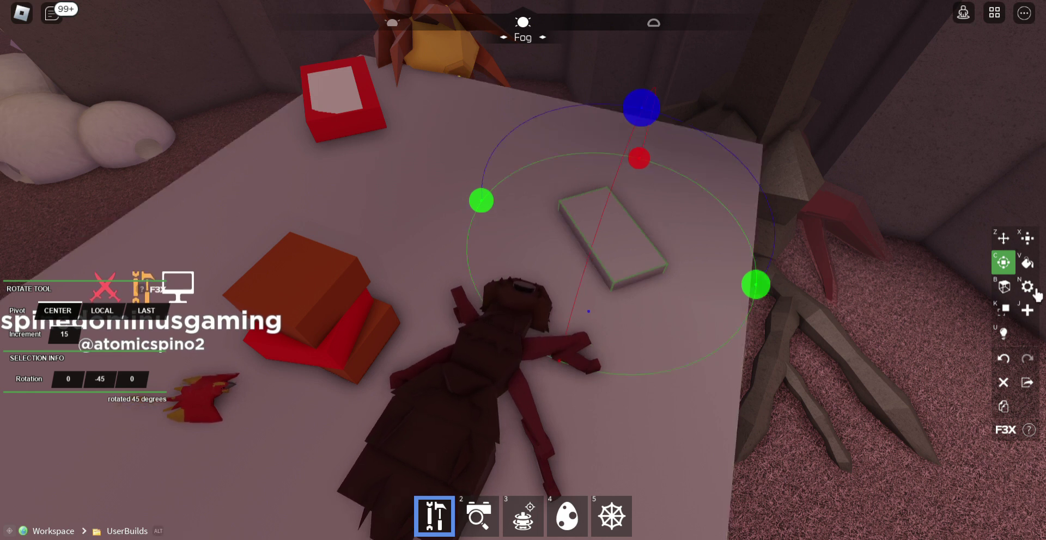
- Paint the new part Burnt Sienna and nudge it slightly across the table
click(1027, 262)
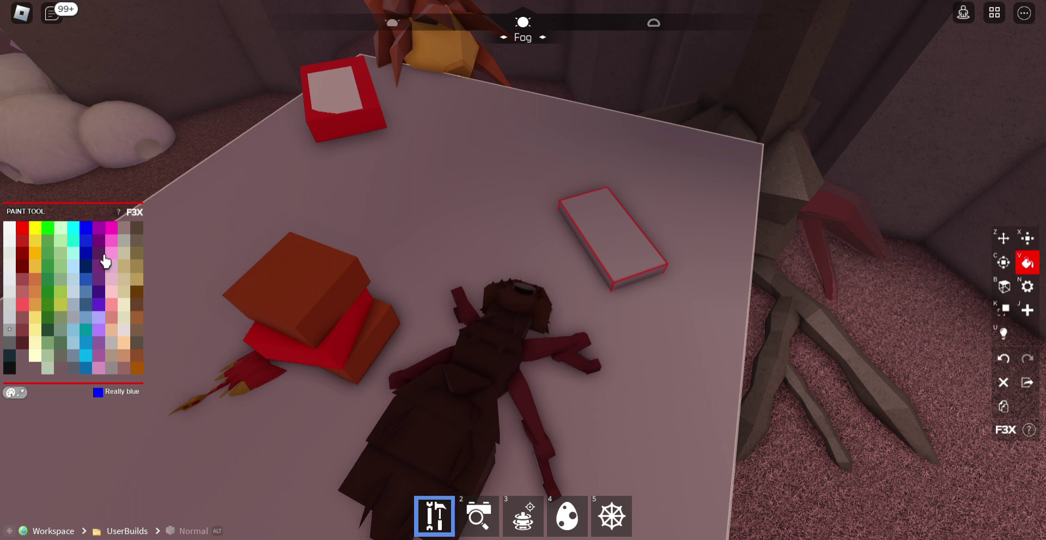
click(86, 229)
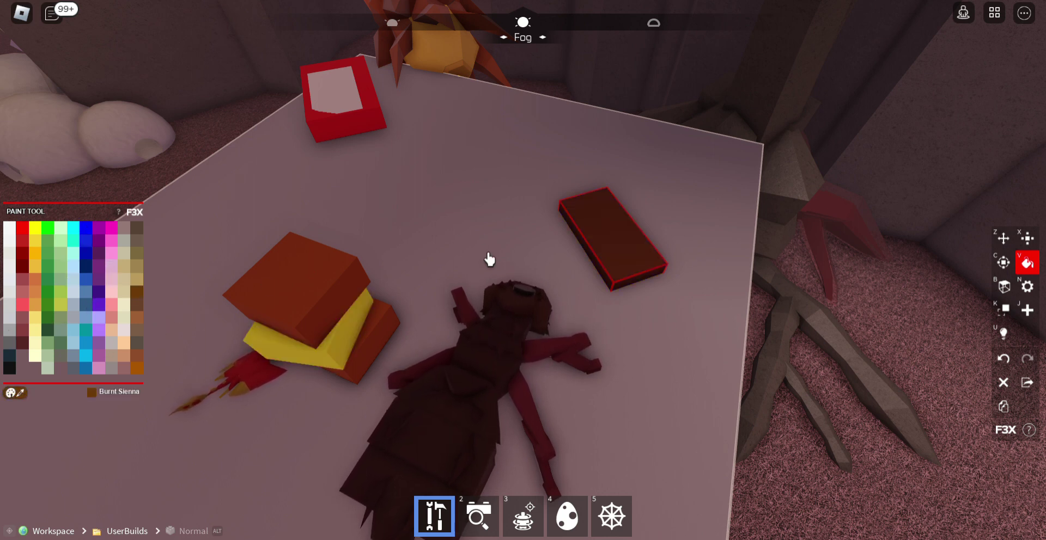
click(1002, 238)
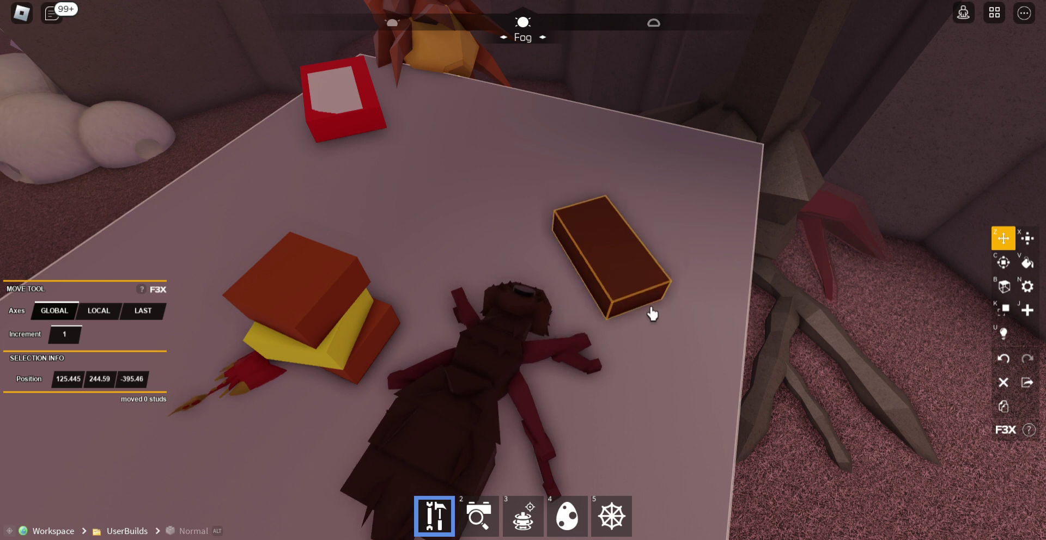
drag(653, 276, 647, 335)
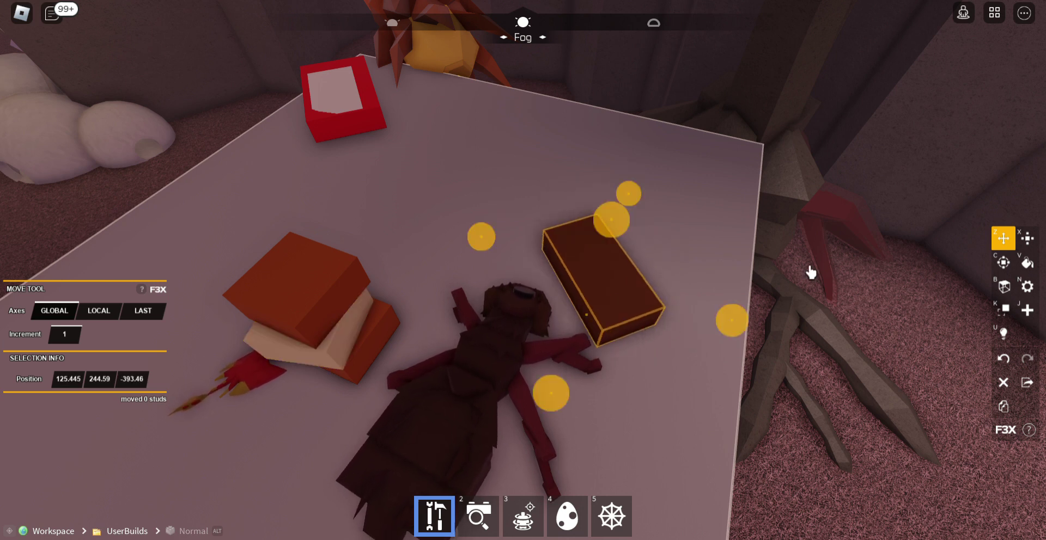
- Thicken the brown block and turn it another 30 degrees
key(x)
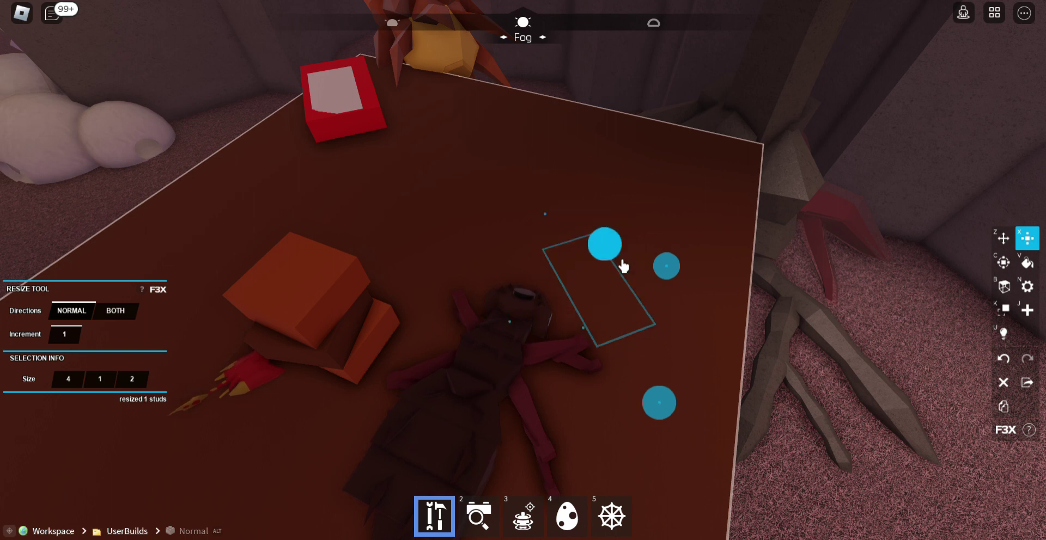
drag(626, 243, 626, 258)
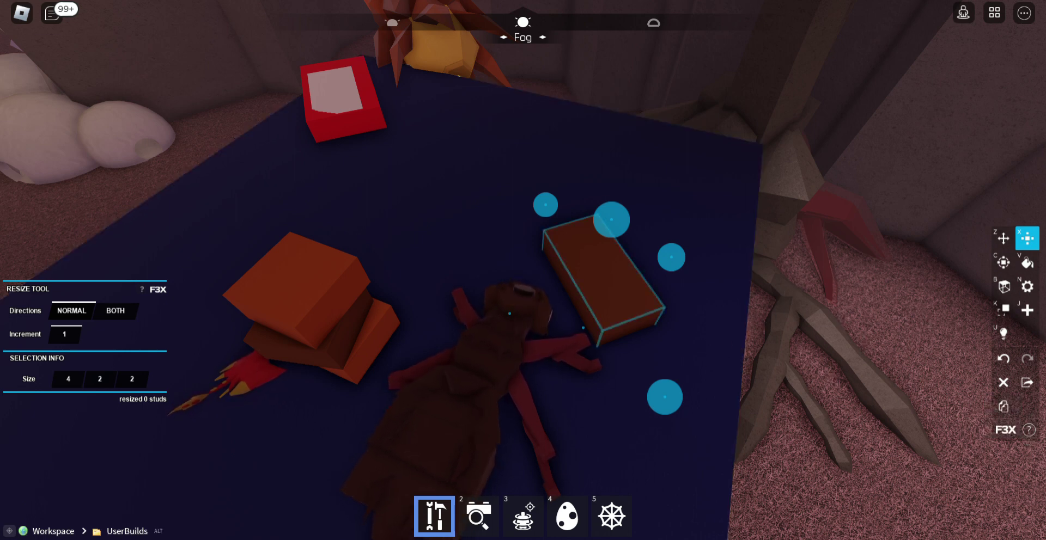
key(c)
key(r)
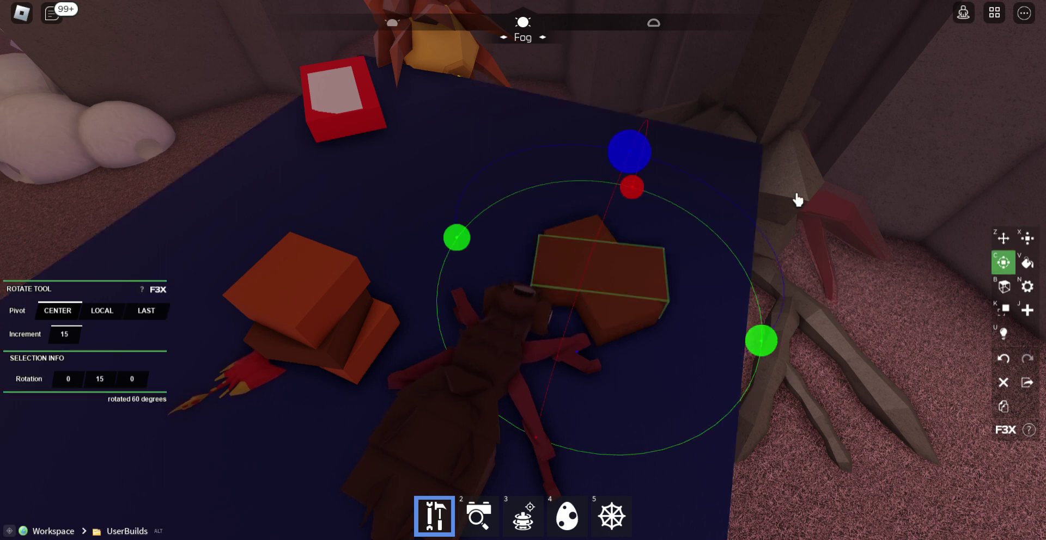
key(z)
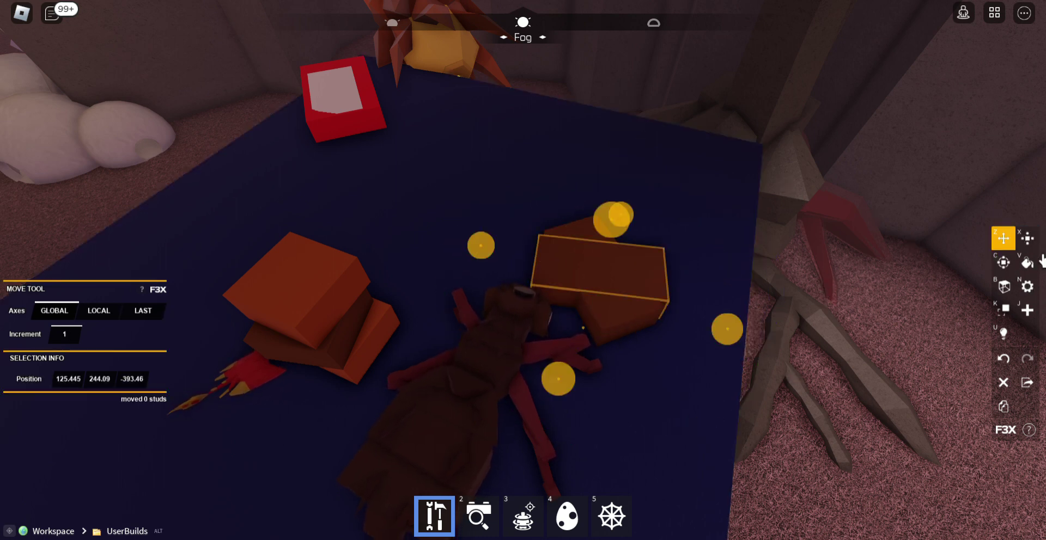
- Resize the brown block's length, height and width to about 4×2×3 studs
key(x)
drag(721, 300, 755, 303)
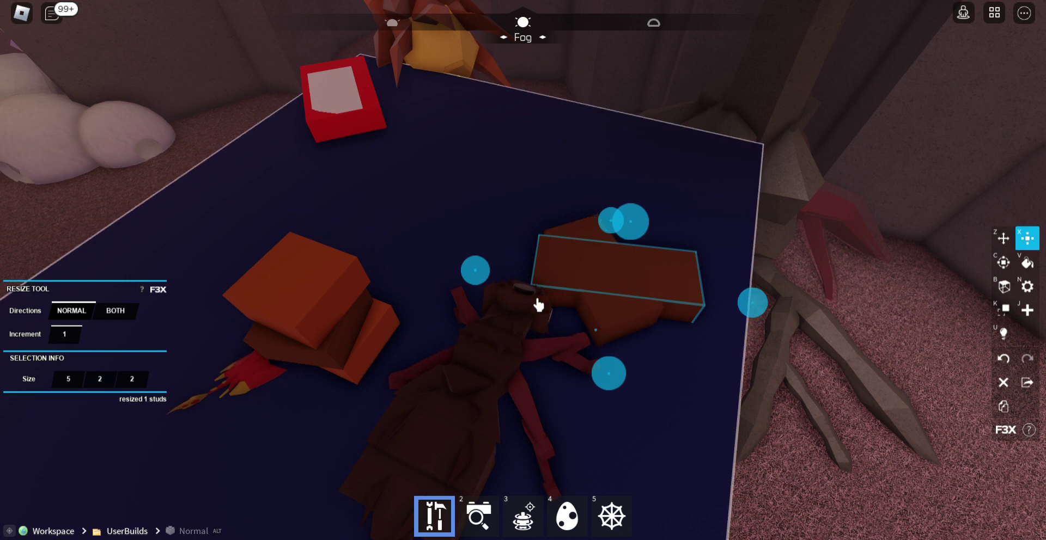
drag(537, 305, 541, 310)
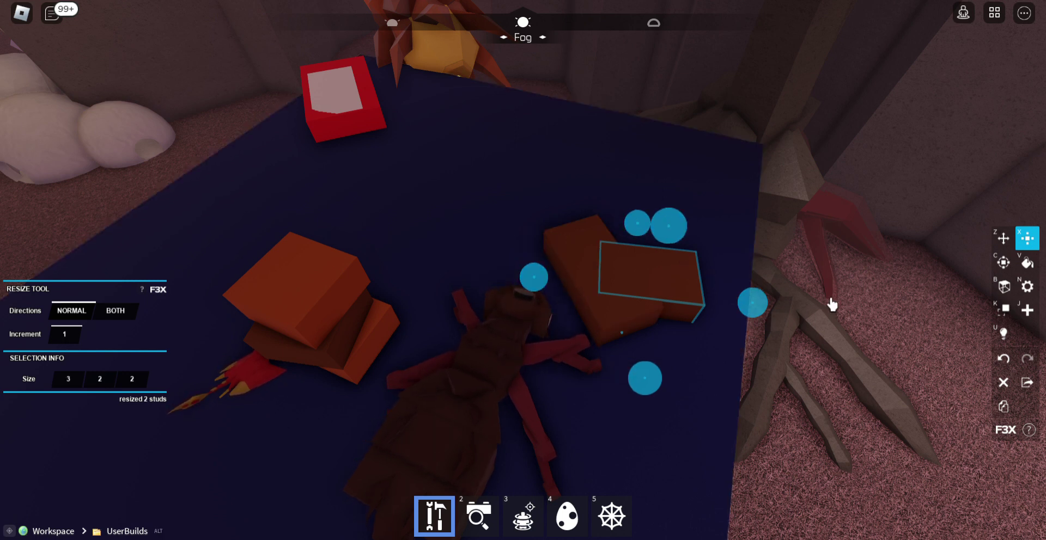
drag(639, 245, 600, 273)
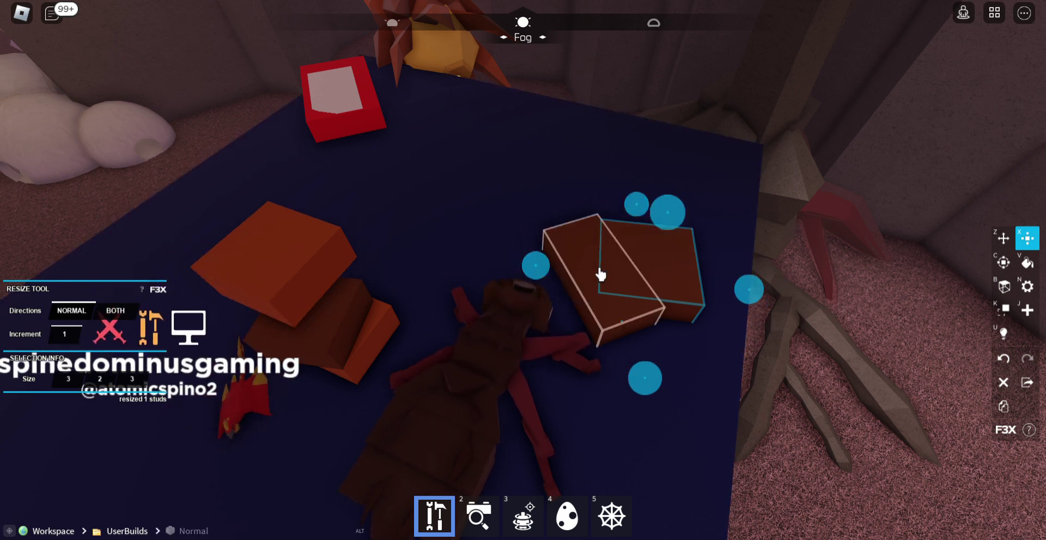
drag(536, 265, 508, 261)
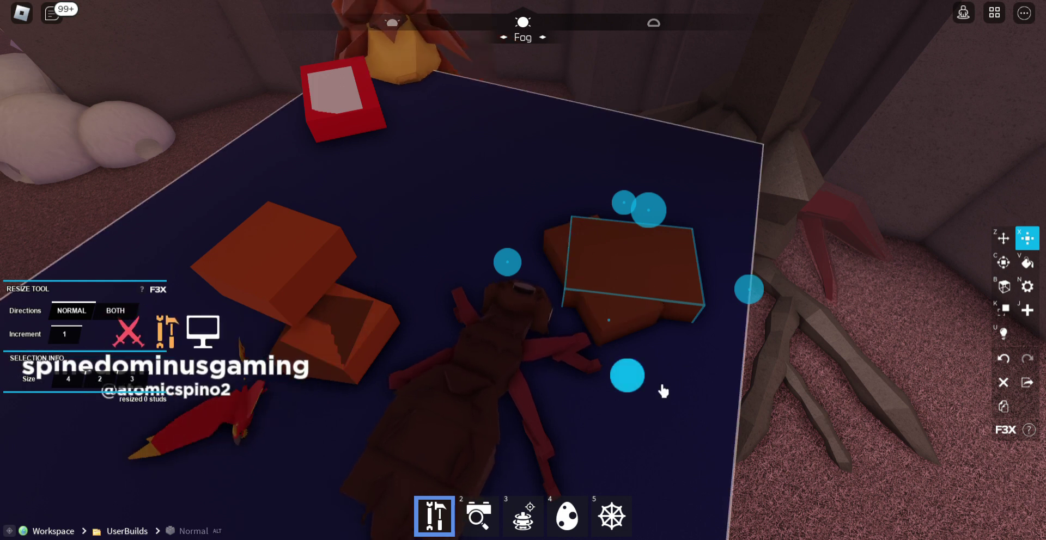
right_click(661, 406)
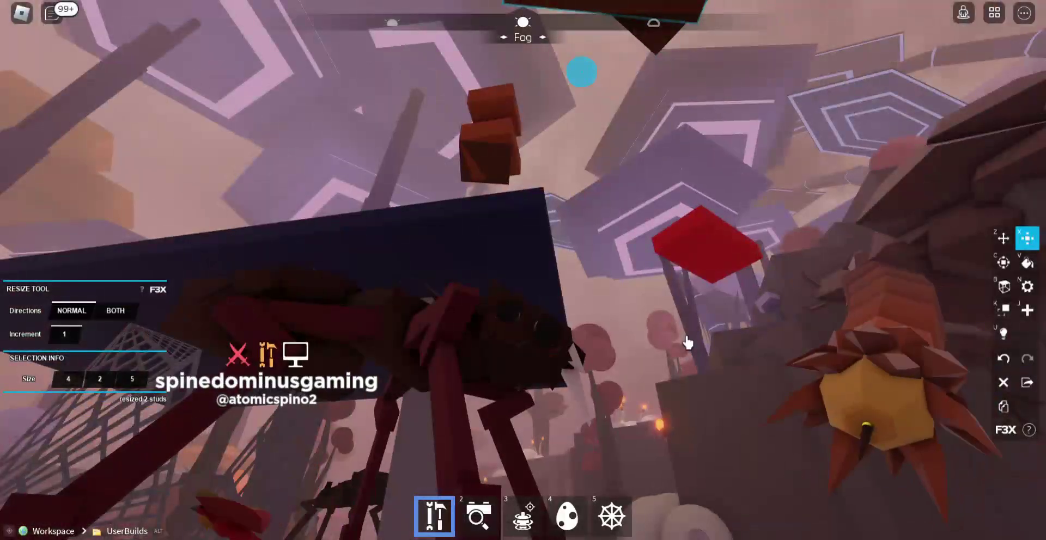
drag(687, 342, 687, 342)
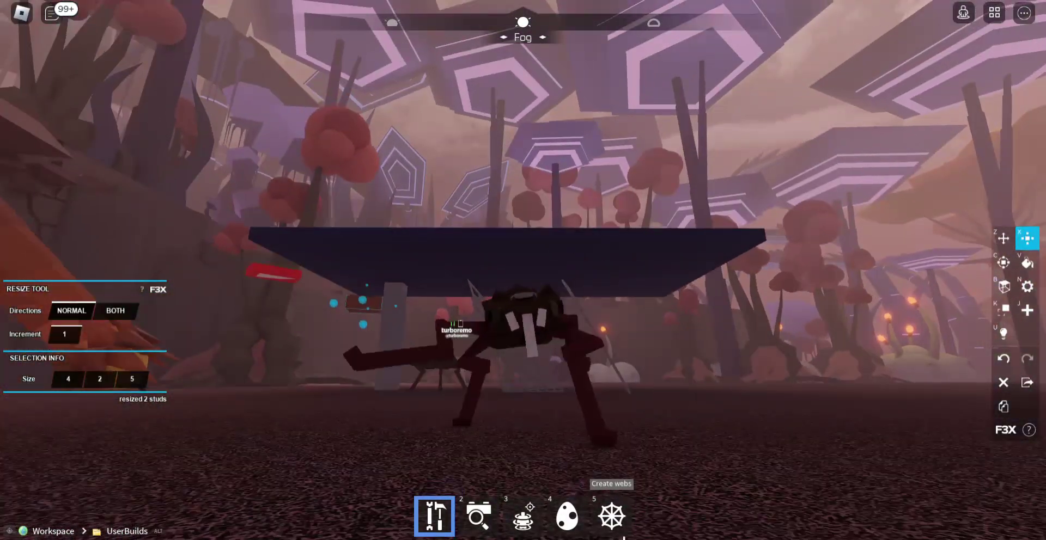
- Place a two-corner web shape near the spider and view the blue mat from above
key(5)
click(512, 267)
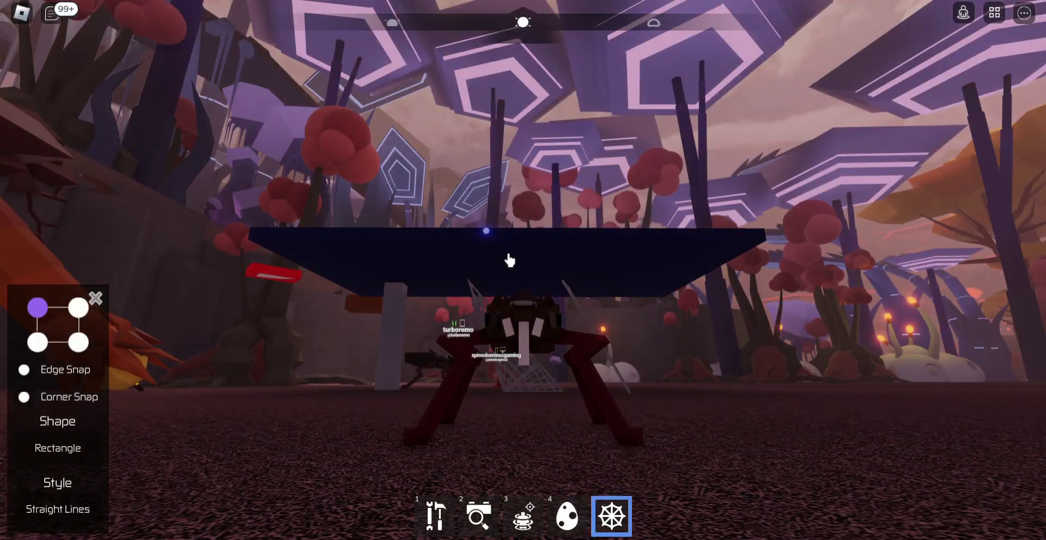
click(655, 255)
drag(655, 255, 681, 321)
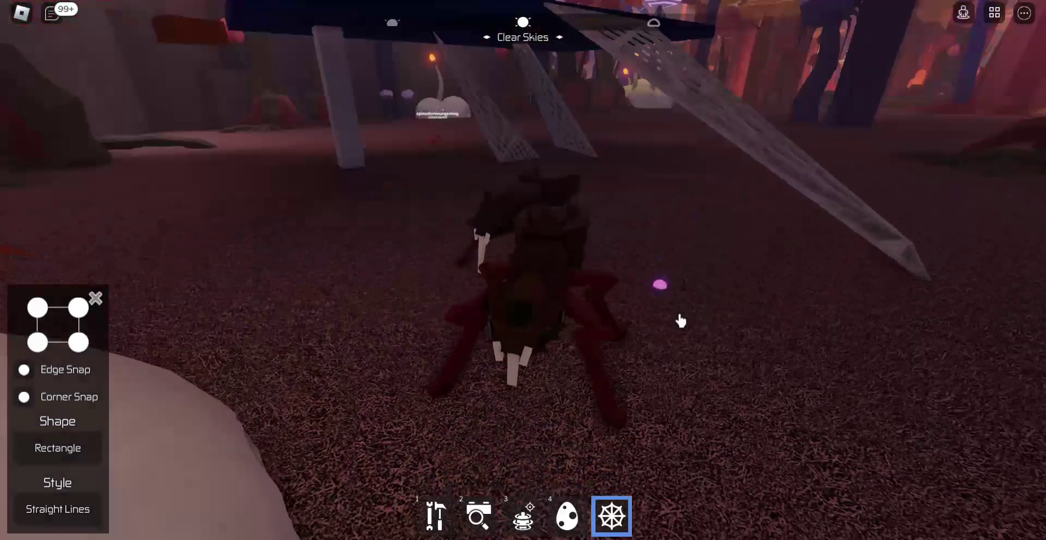
right_click(681, 321)
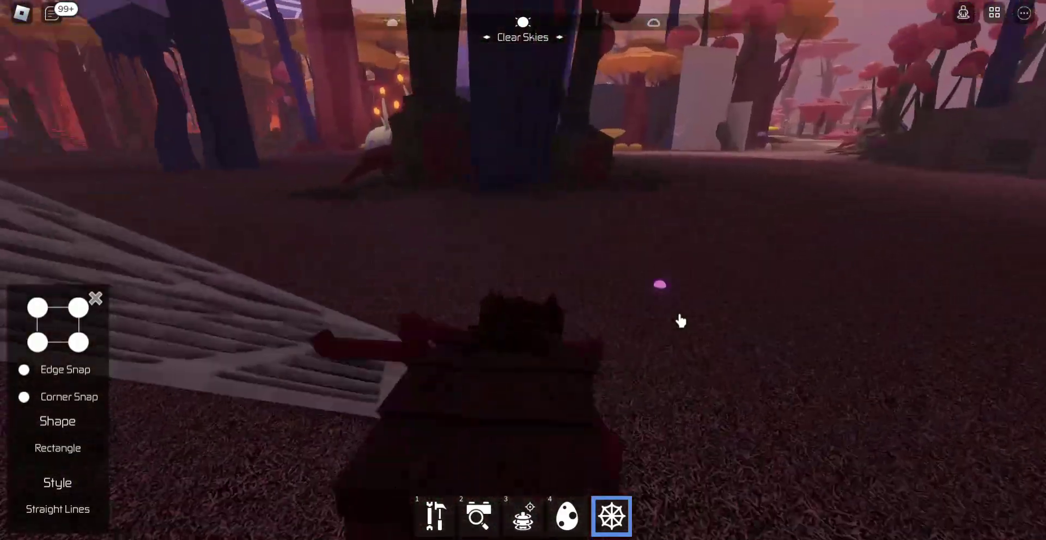
right_drag(681, 321, 645, 324)
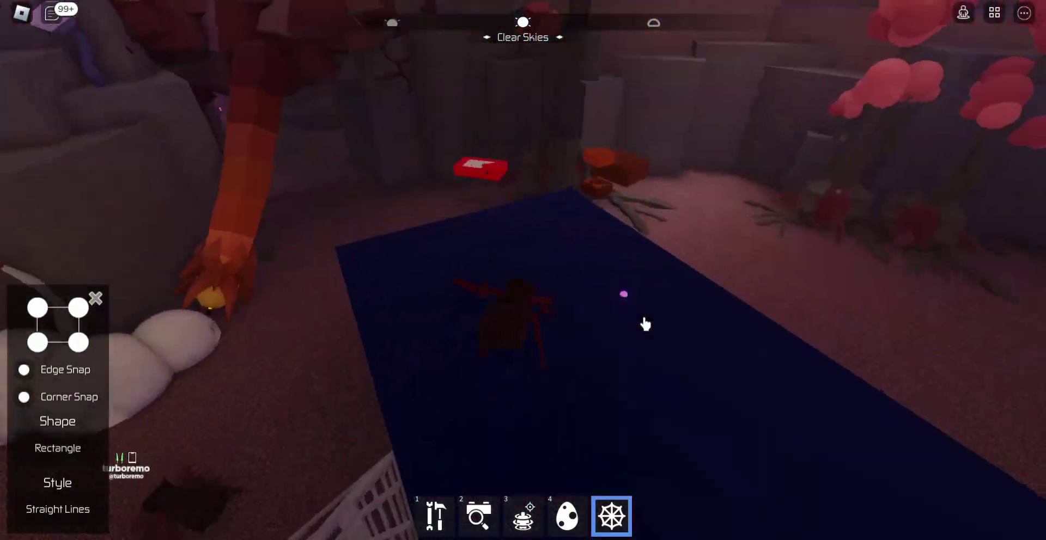
drag(645, 324, 645, 295)
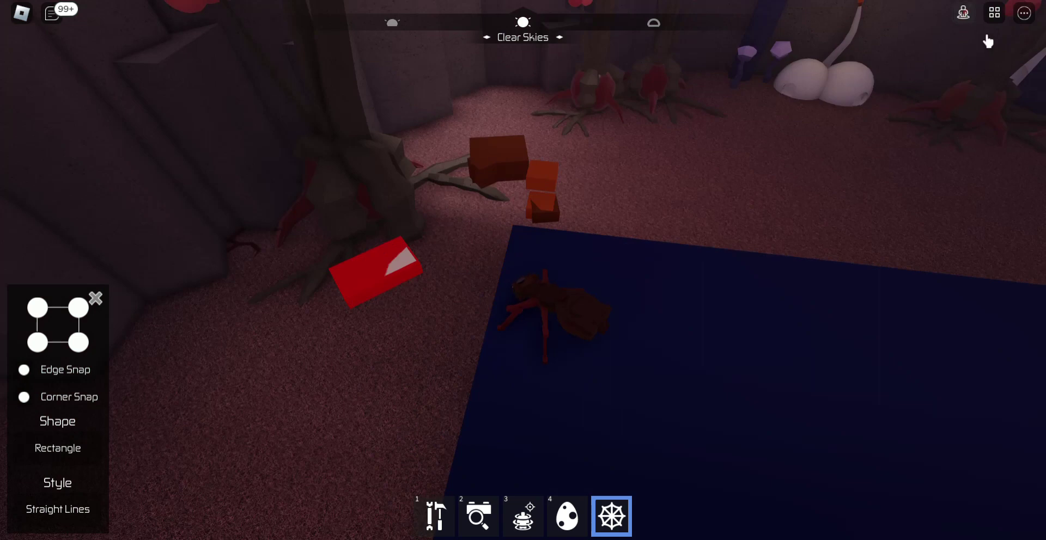
- Open and close the Creatures list, then look toward the red plate
click(994, 12)
click(995, 12)
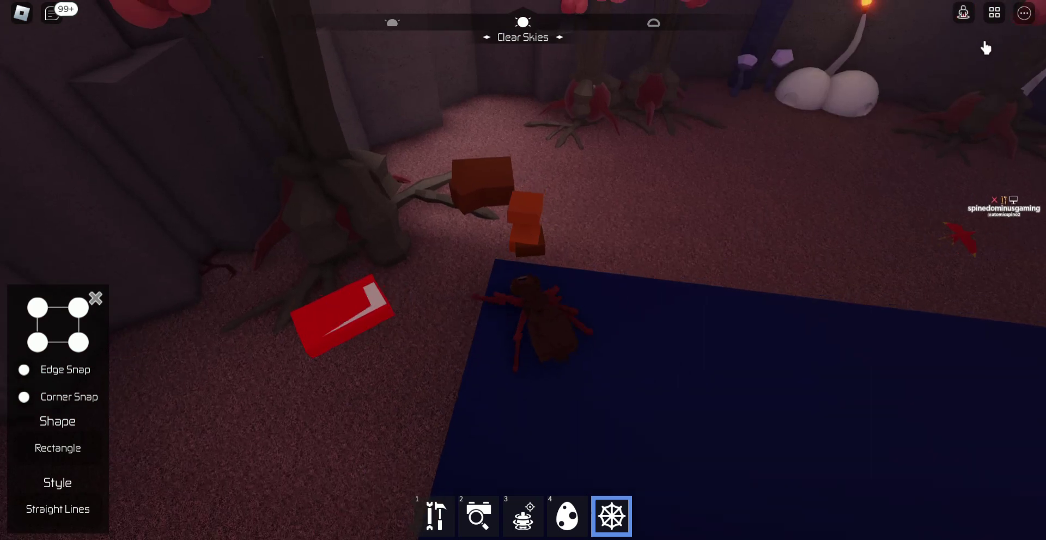
drag(610, 247, 648, 230)
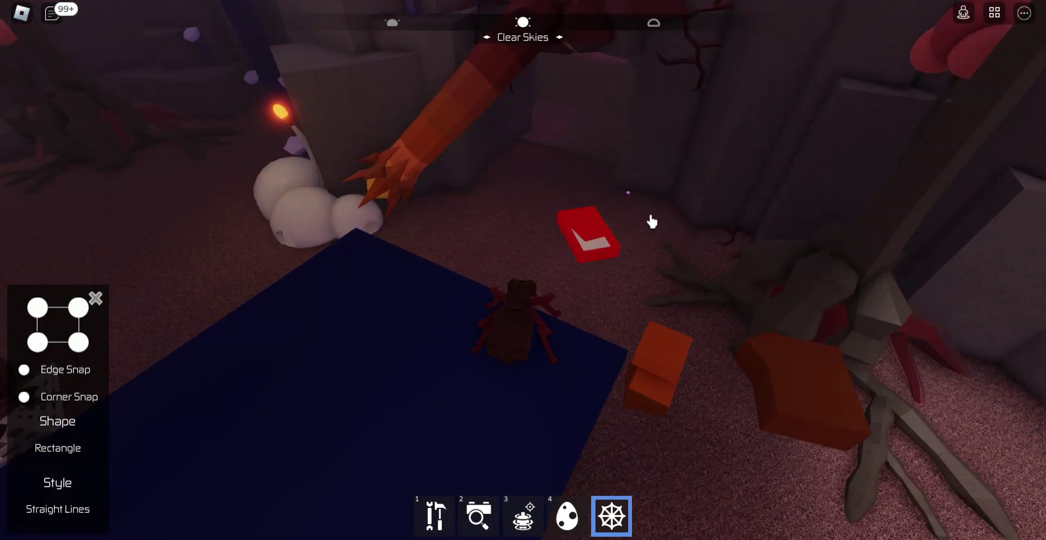
drag(648, 230, 648, 231)
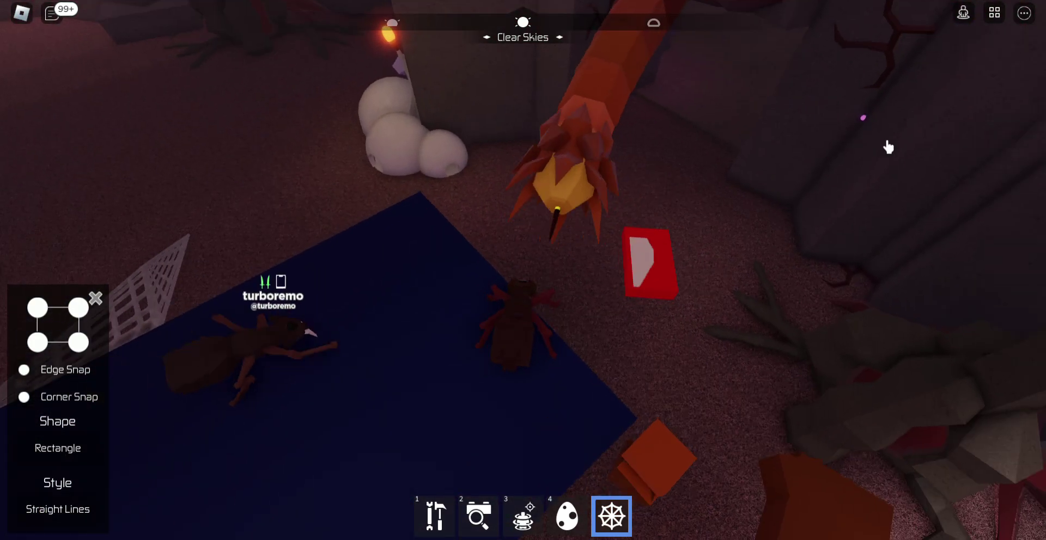
drag(991, 58, 721, 224)
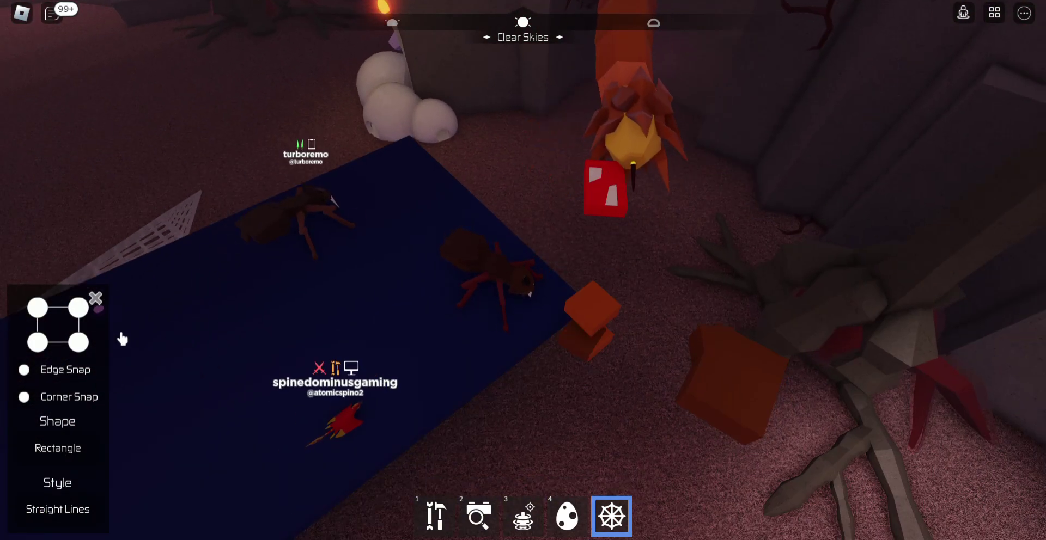
key(1)
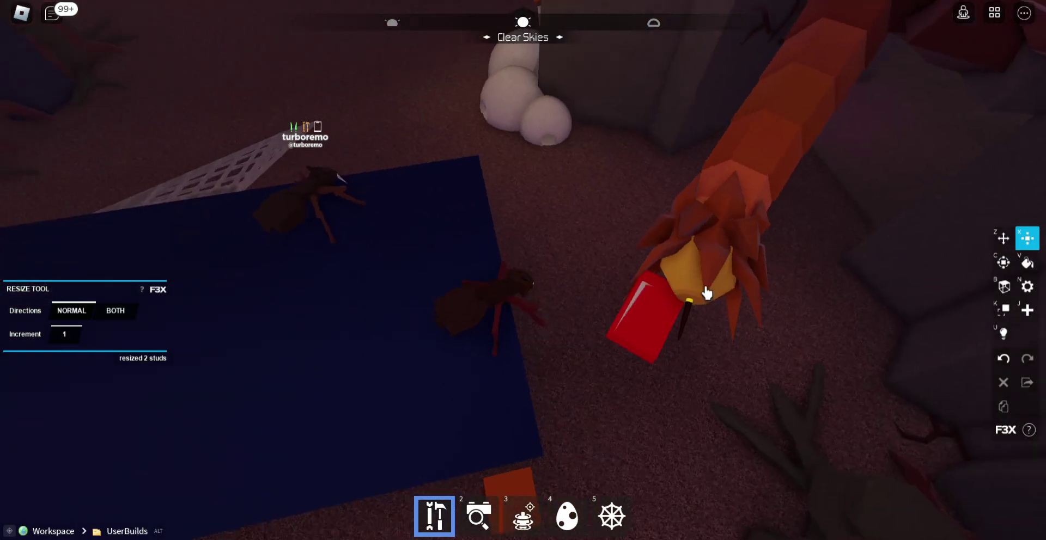
- Slide the red plate across the ground until it sits under the white slab
click(637, 294)
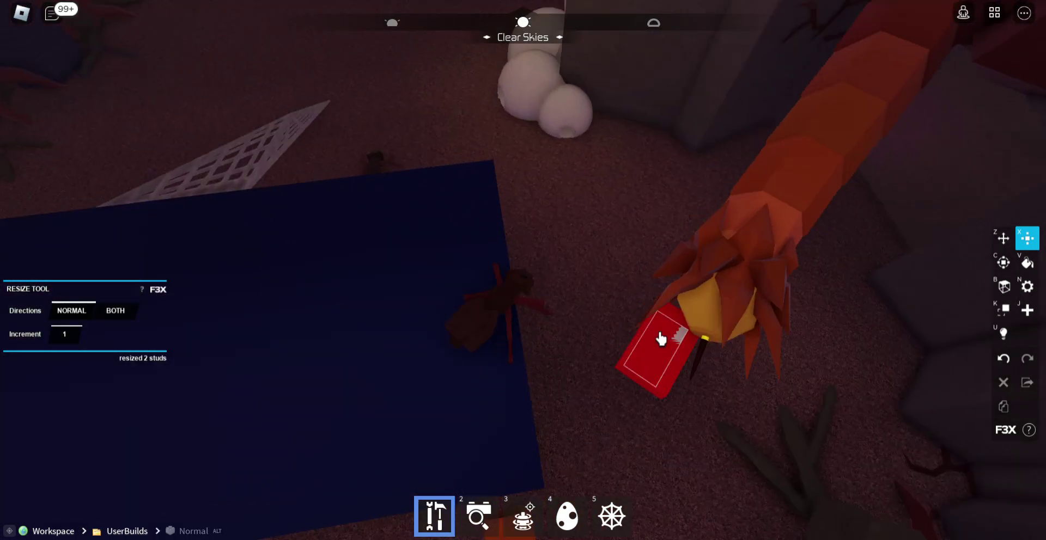
drag(631, 324, 757, 266)
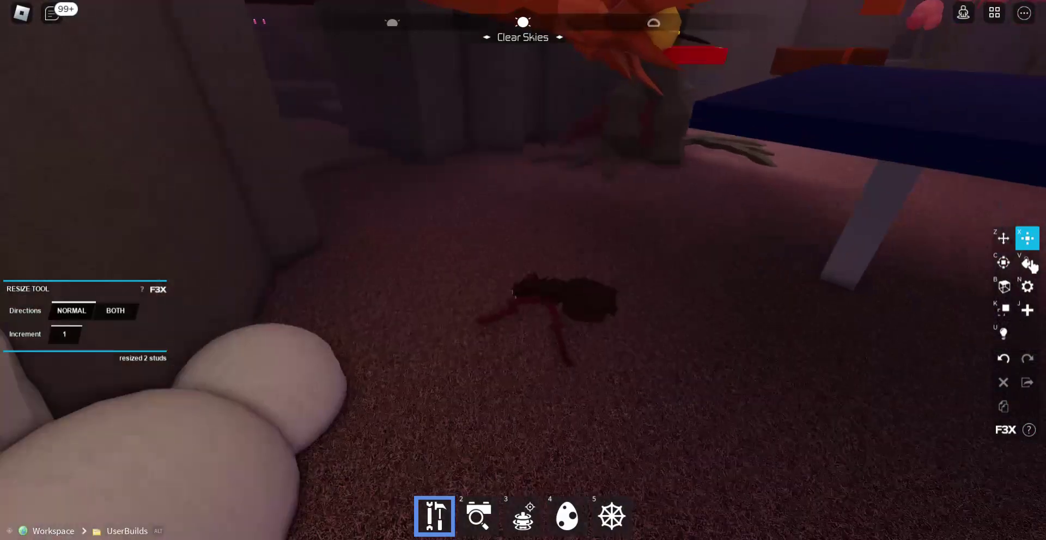
click(1003, 237)
click(699, 56)
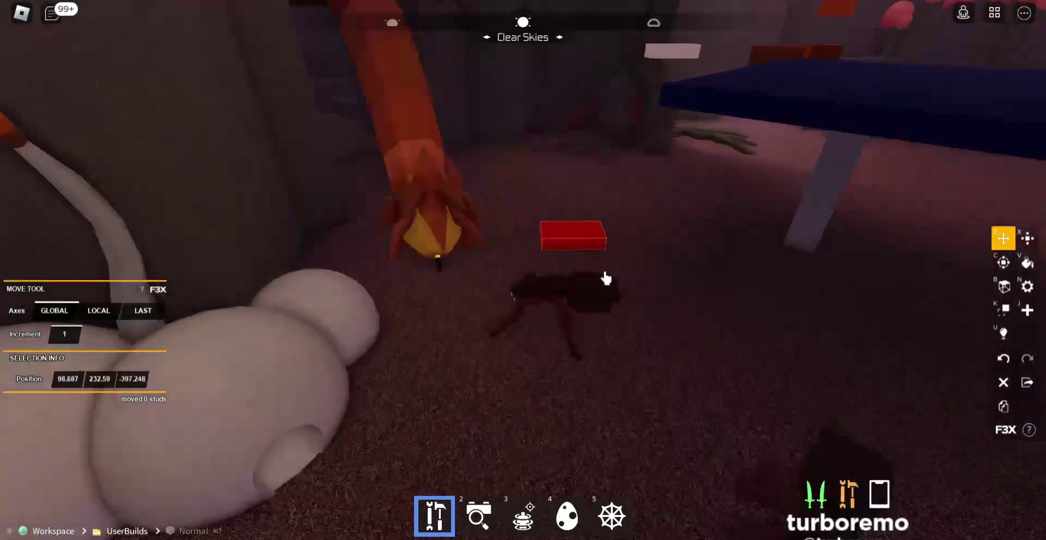
drag(582, 221, 510, 308)
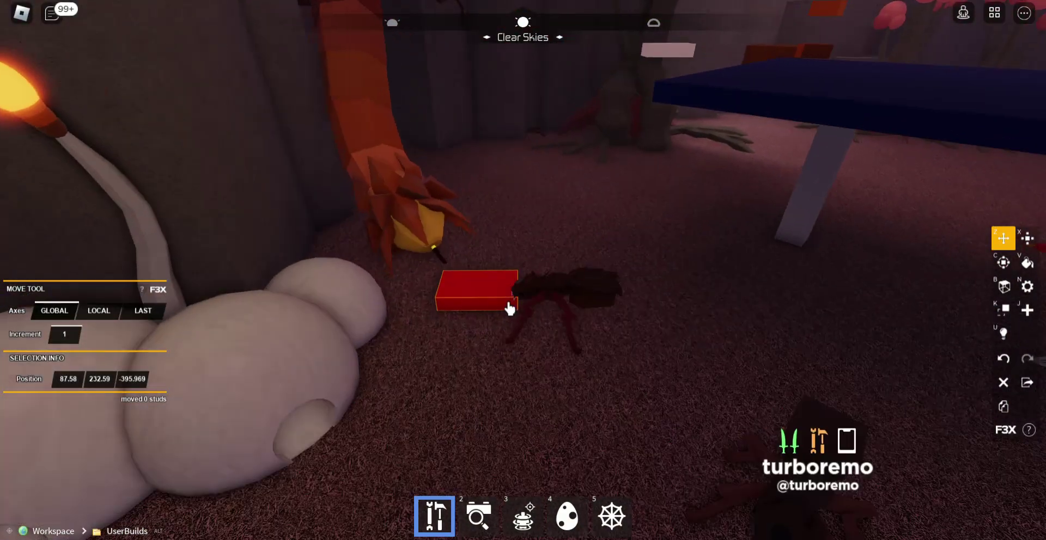
mouse_move(490, 289)
mouse_down()
mouse_move(480, 303)
mouse_move(459, 295)
mouse_up()
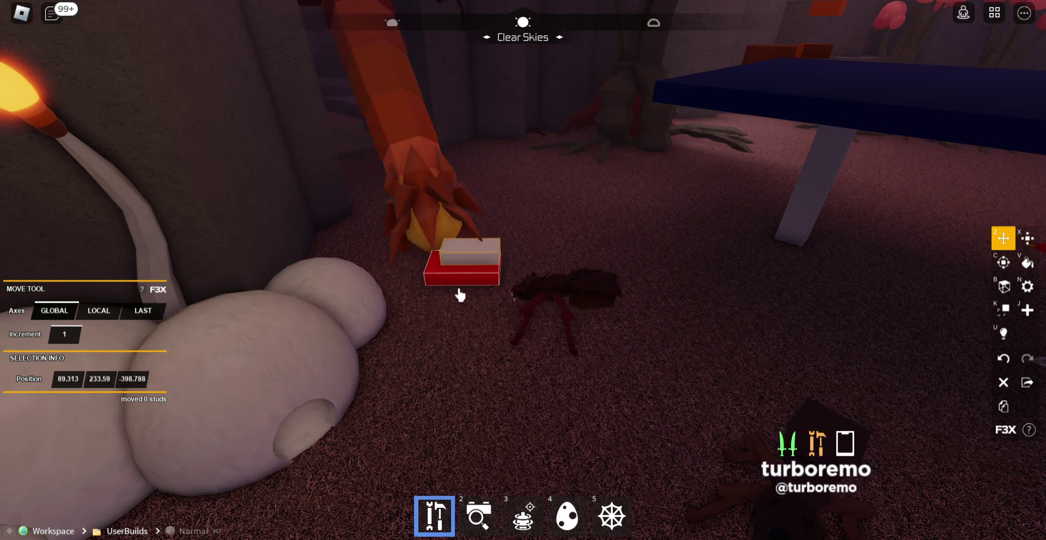
key(x)
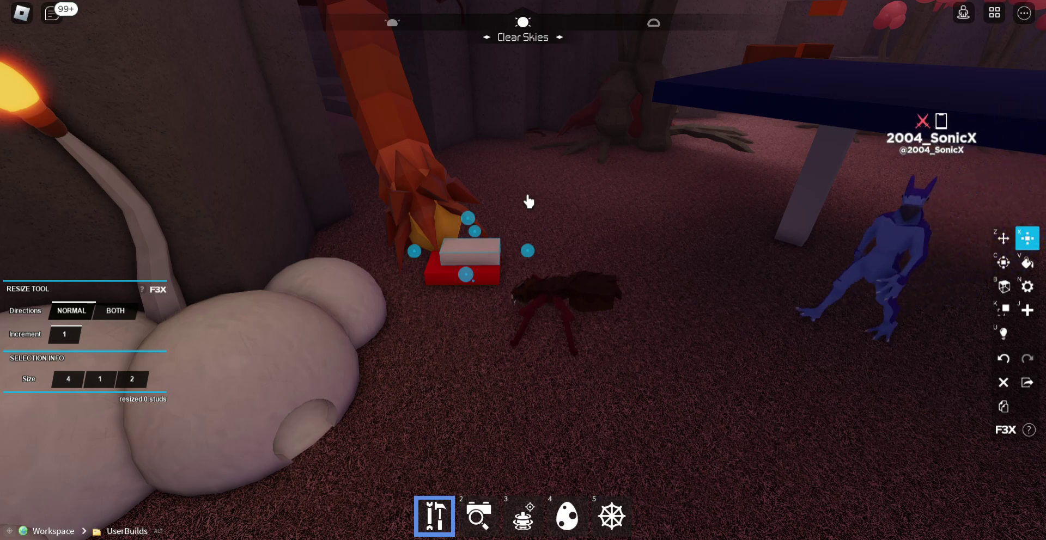
- Run the character through the forest and back toward the red plate
right_click(528, 201)
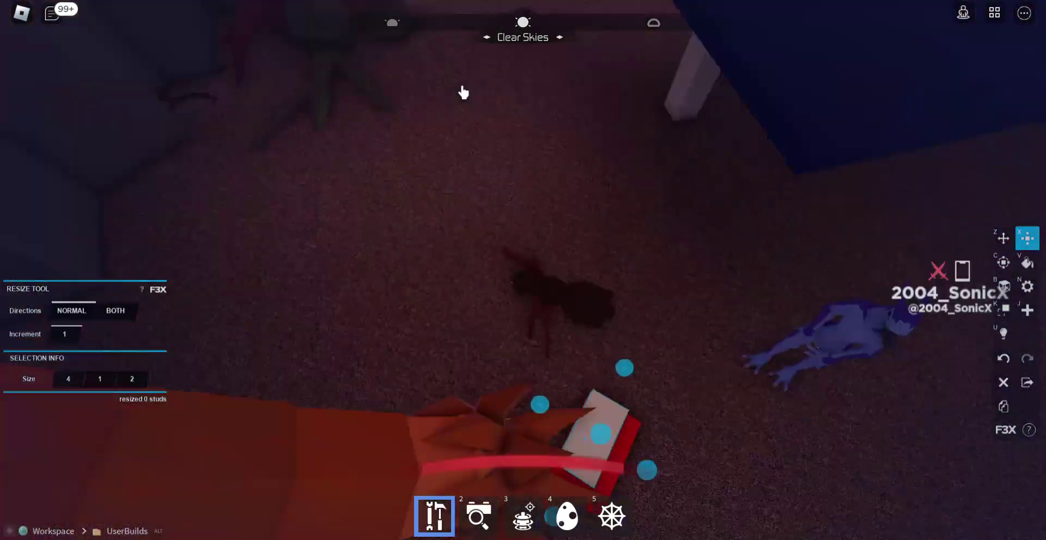
key(w)
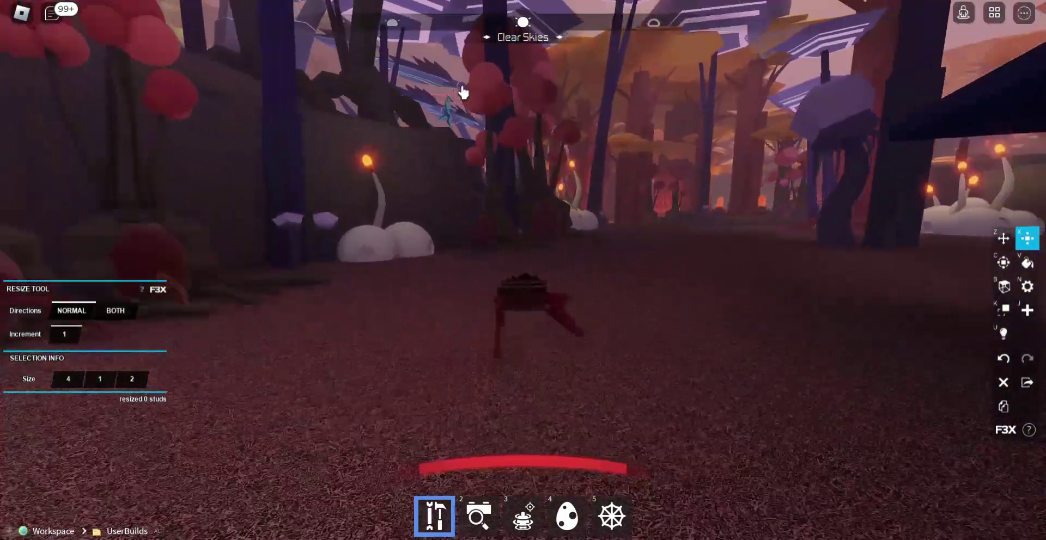
key(w)
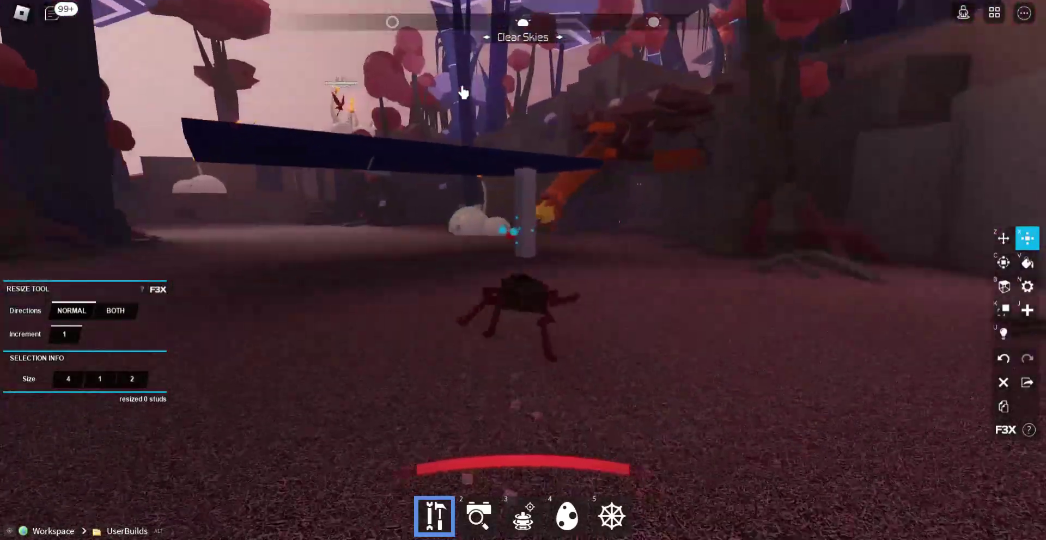
key(w)
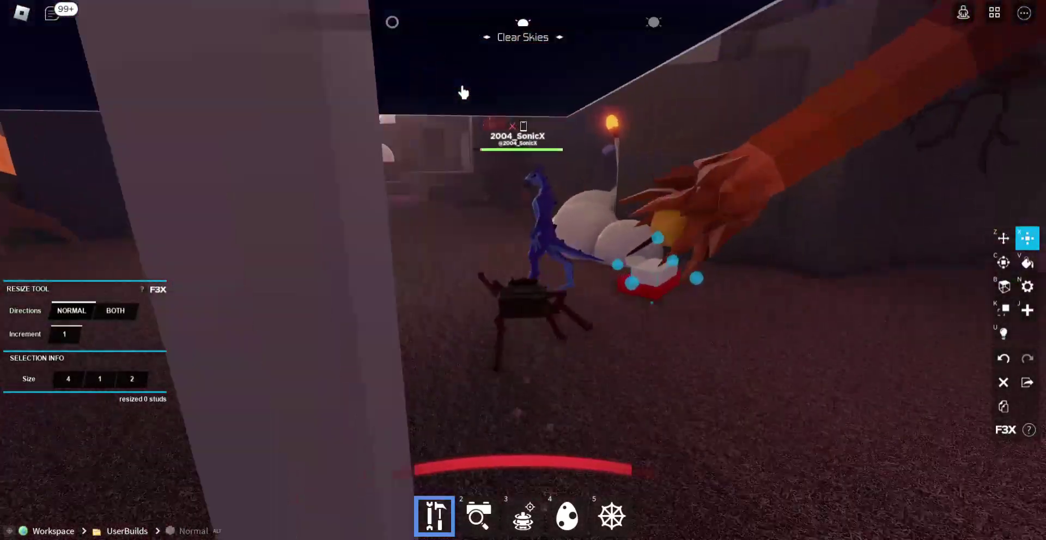
key(w)
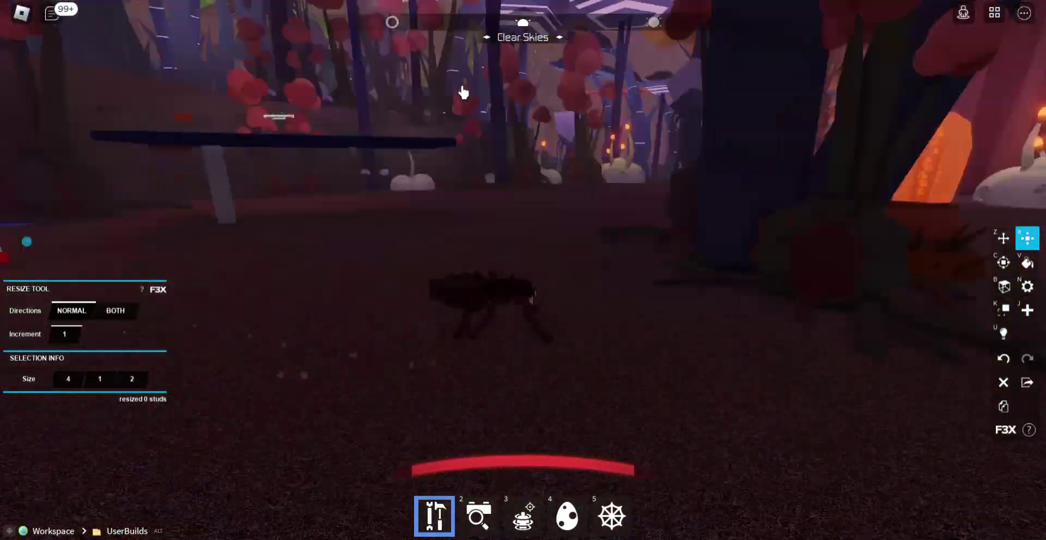
- Pan across the table and plate, then equip the web tool from slot 5
key(w)
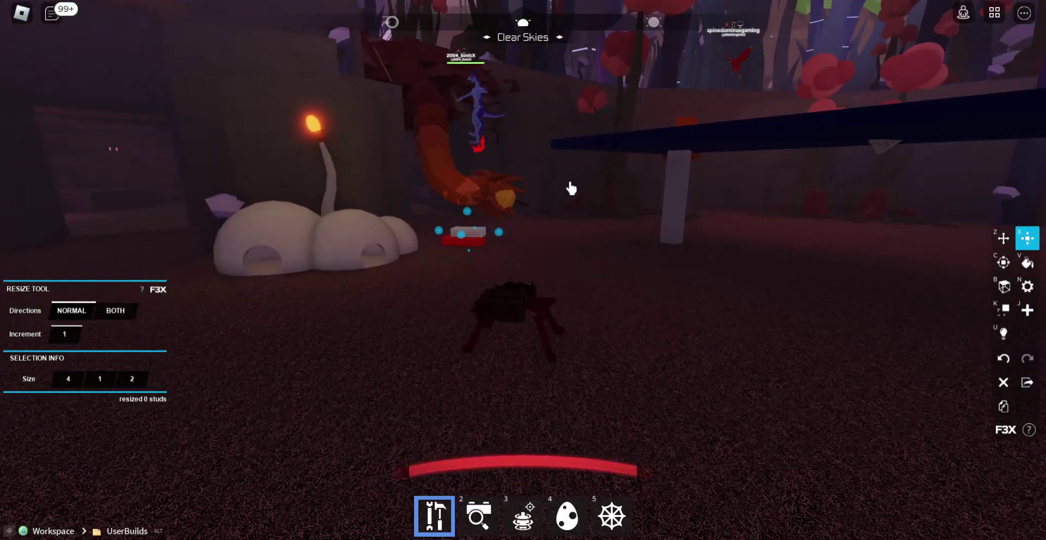
key(w)
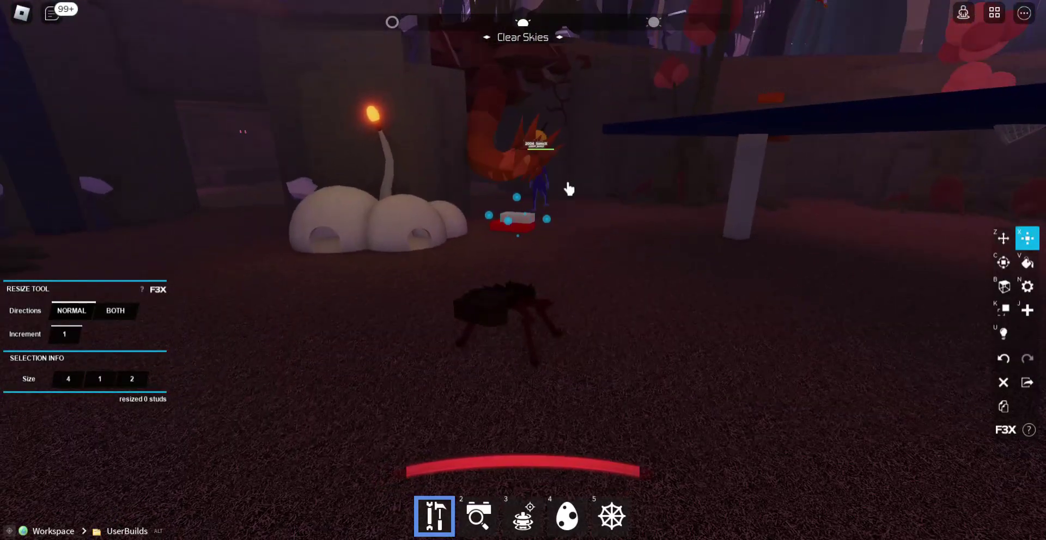
key(w)
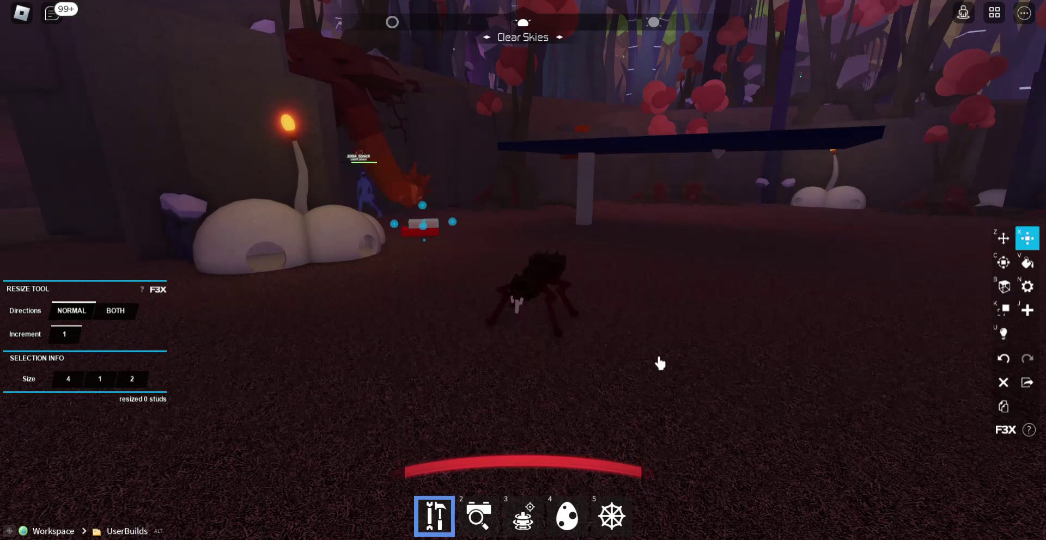
right_click(535, 200)
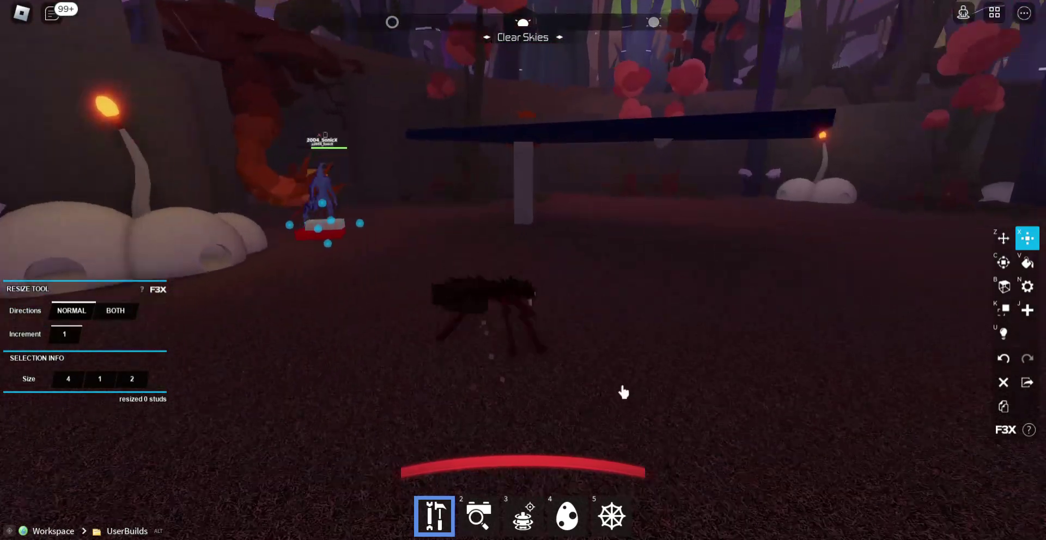
key(5)
key(w)
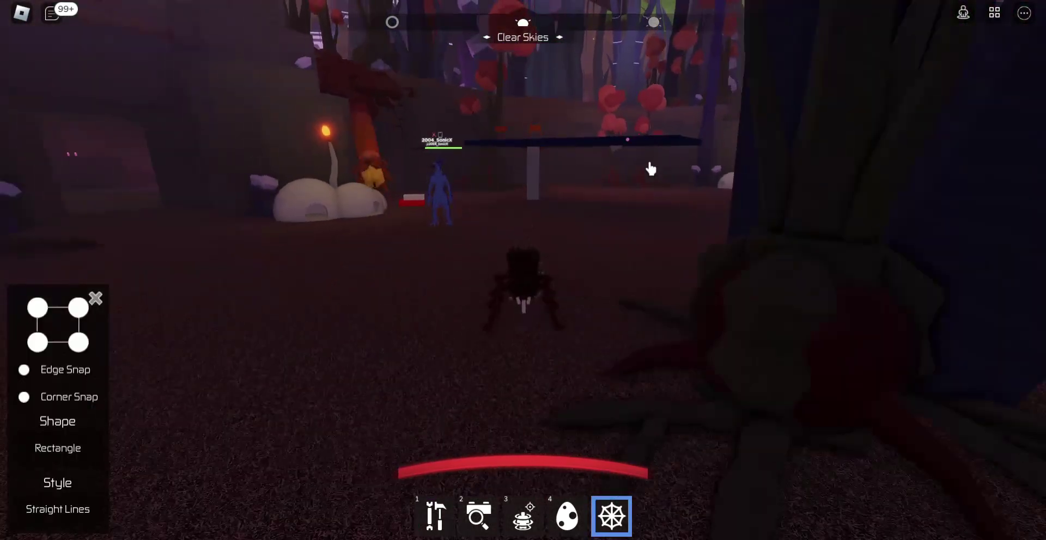
- Walk past the glowing orange object and spin a rectangular web net on the ground
key(s)
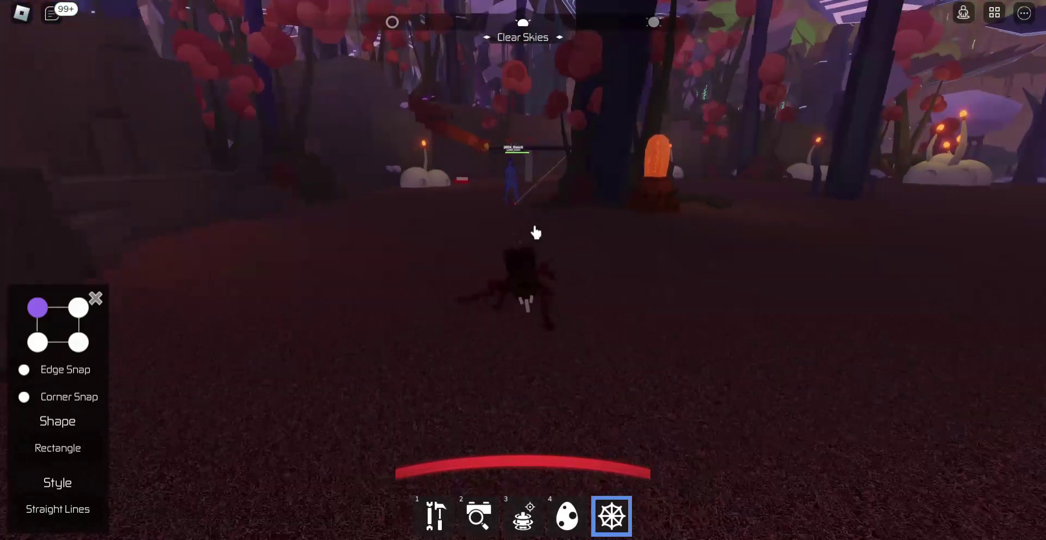
key(w)
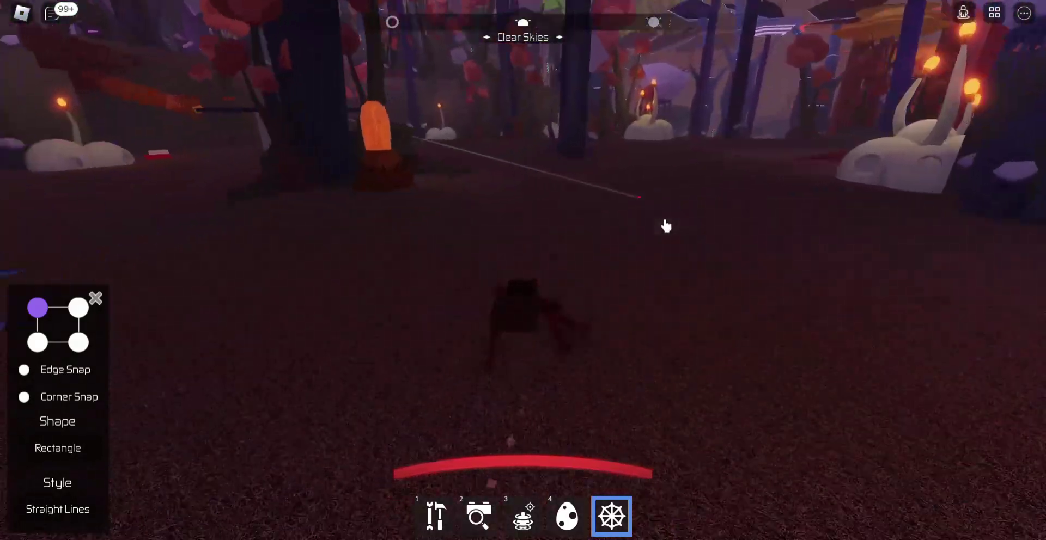
key(w)
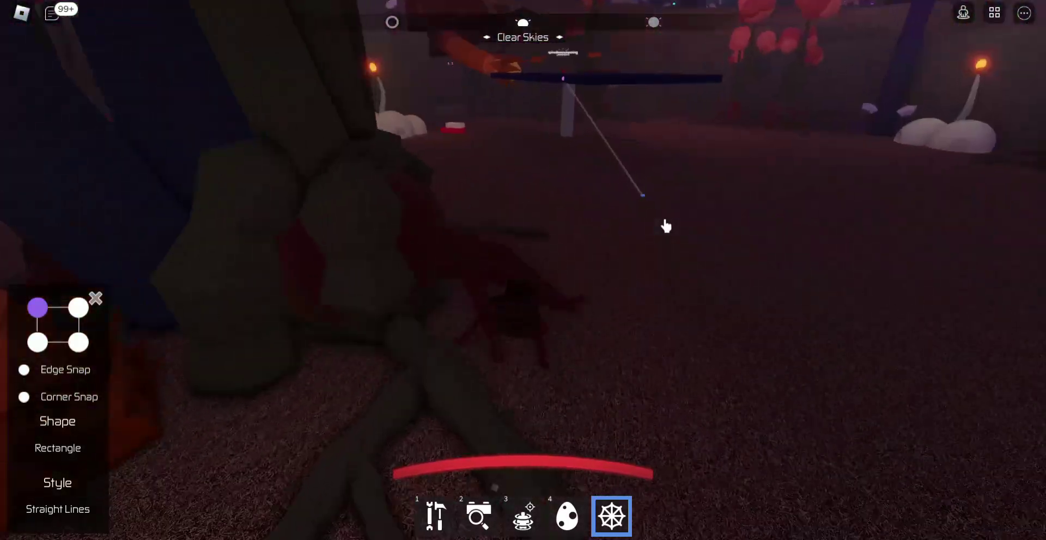
drag(549, 212, 627, 124)
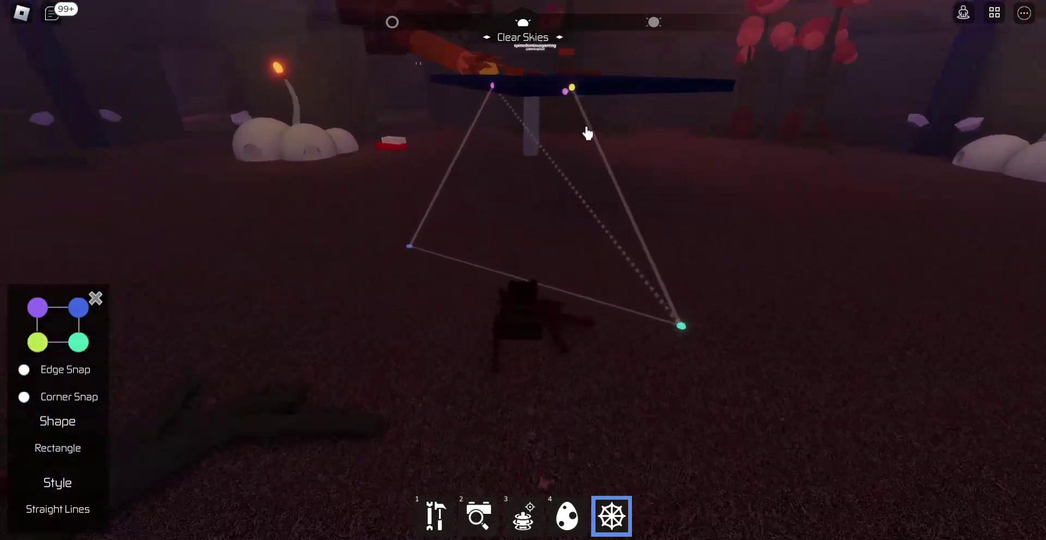
- Orbit the view around the spider, blue platform and red mushroom trees
key(Right)
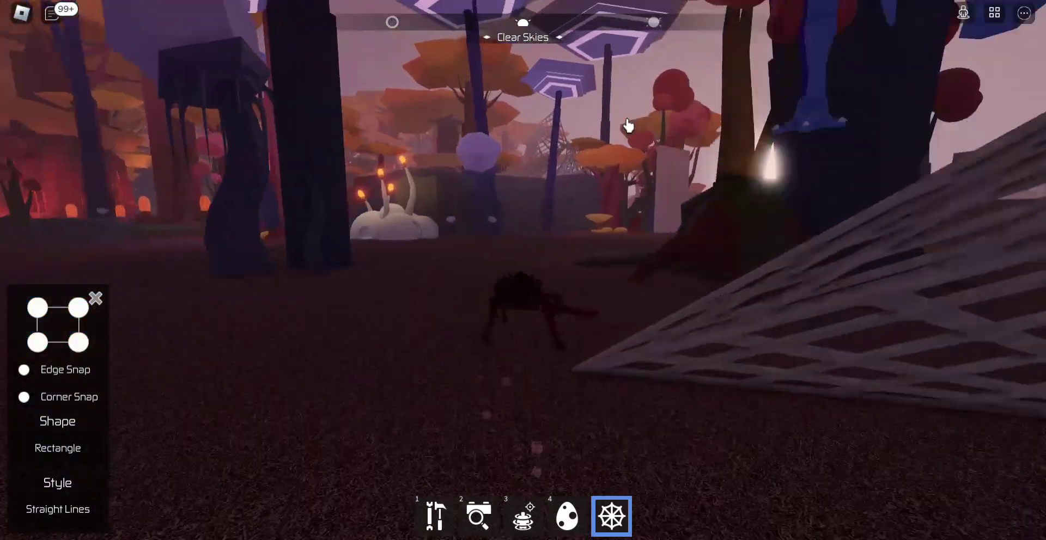
key(w)
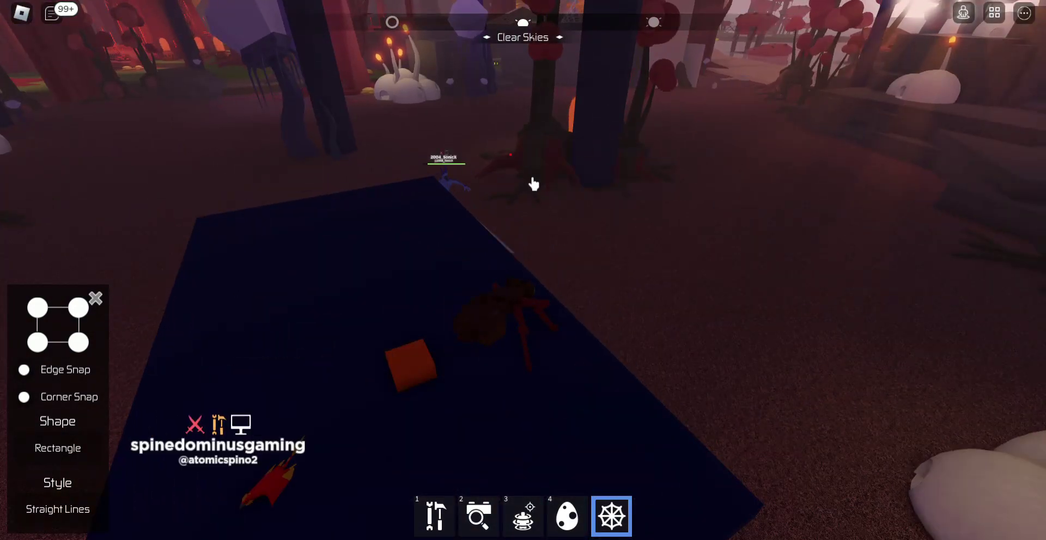
mouse_move(627, 125)
mouse_down()
mouse_move(458, 254)
mouse_move(511, 265)
mouse_up()
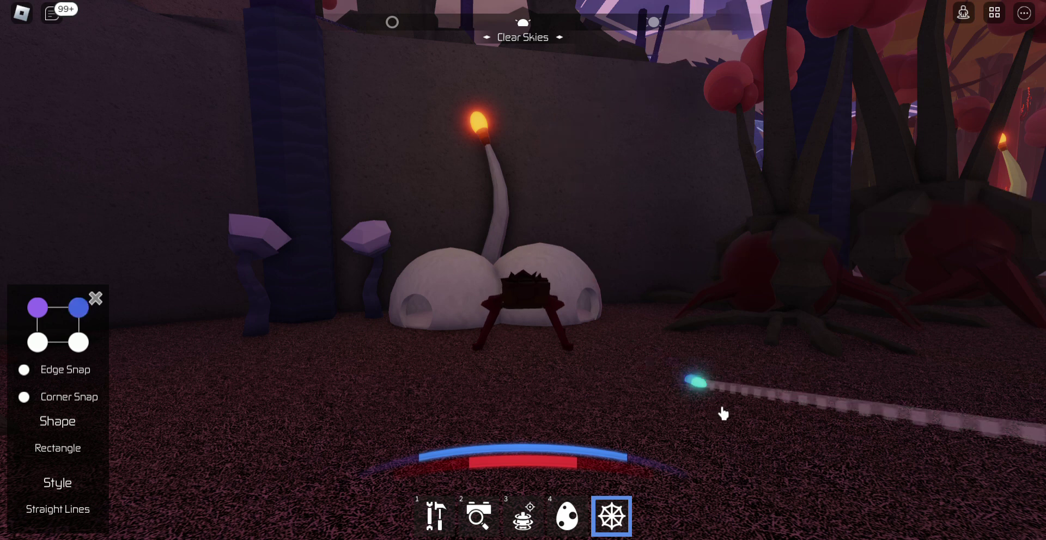
drag(723, 414, 555, 271)
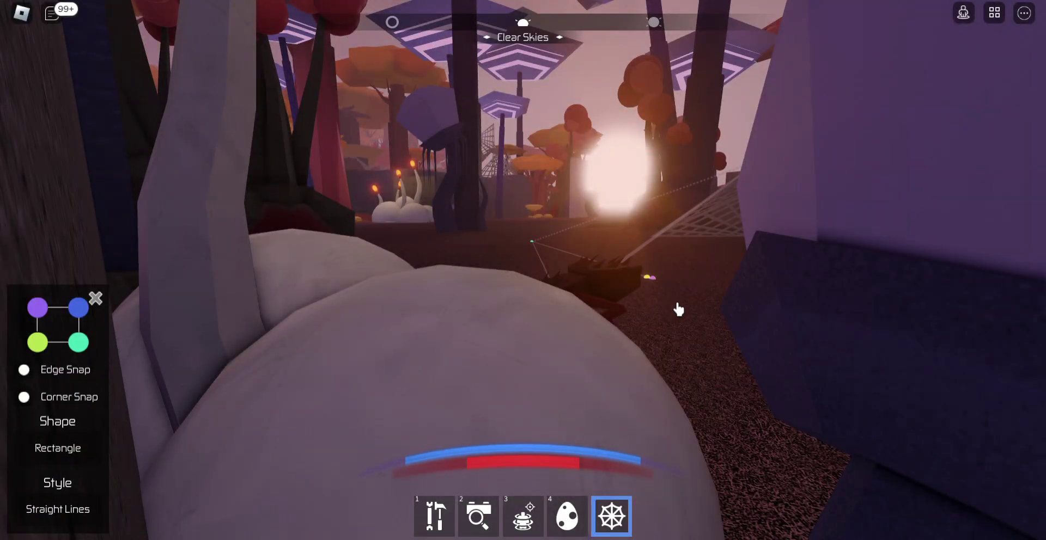
mouse_move(678, 308)
mouse_down()
mouse_move(652, 258)
mouse_move(655, 391)
mouse_up()
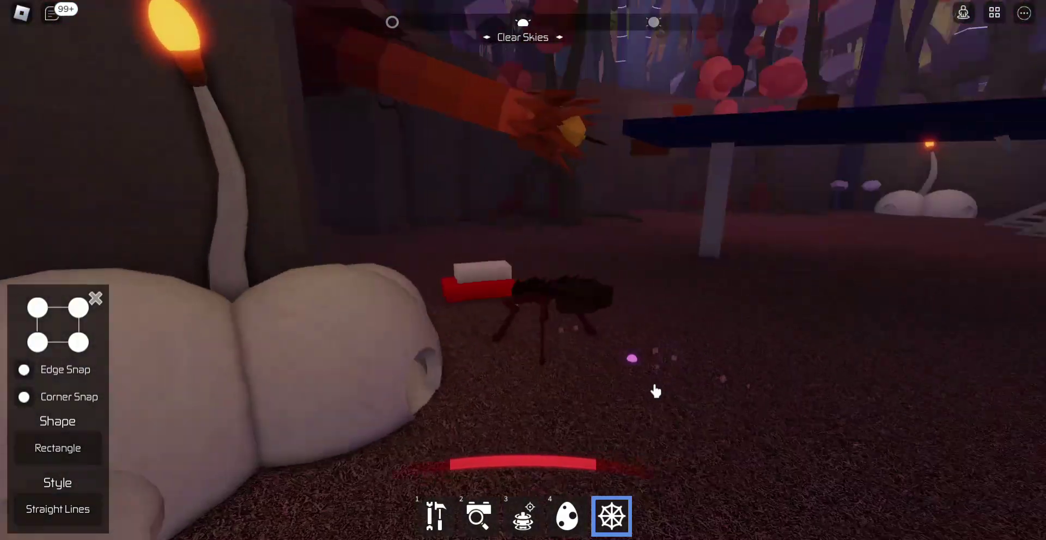
- Flatten the red plate to 4×1×2 studs with the Building Tools resize handle
key(1)
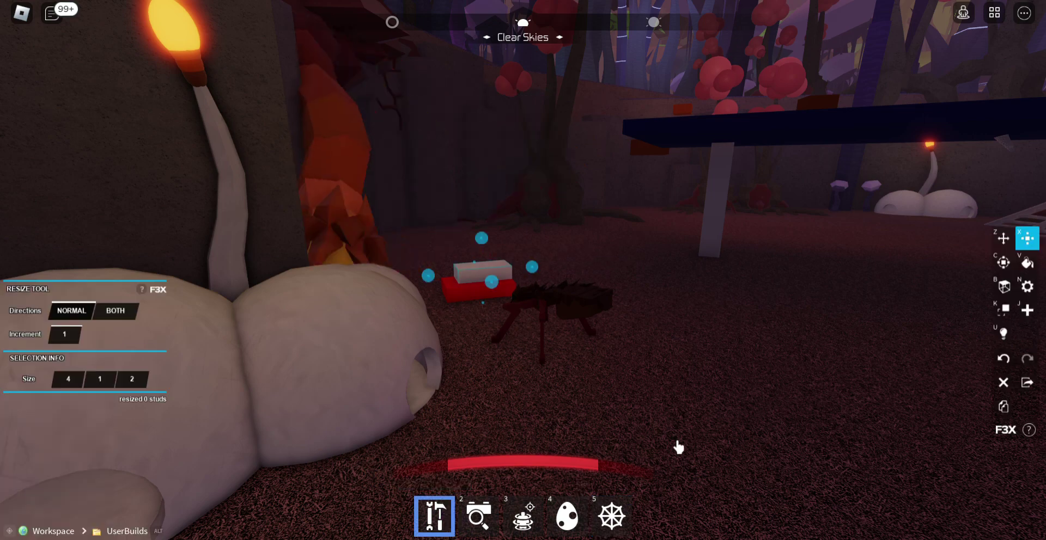
drag(680, 442, 680, 441)
mouse_move(678, 379)
mouse_down()
mouse_move(650, 382)
mouse_move(644, 321)
mouse_up()
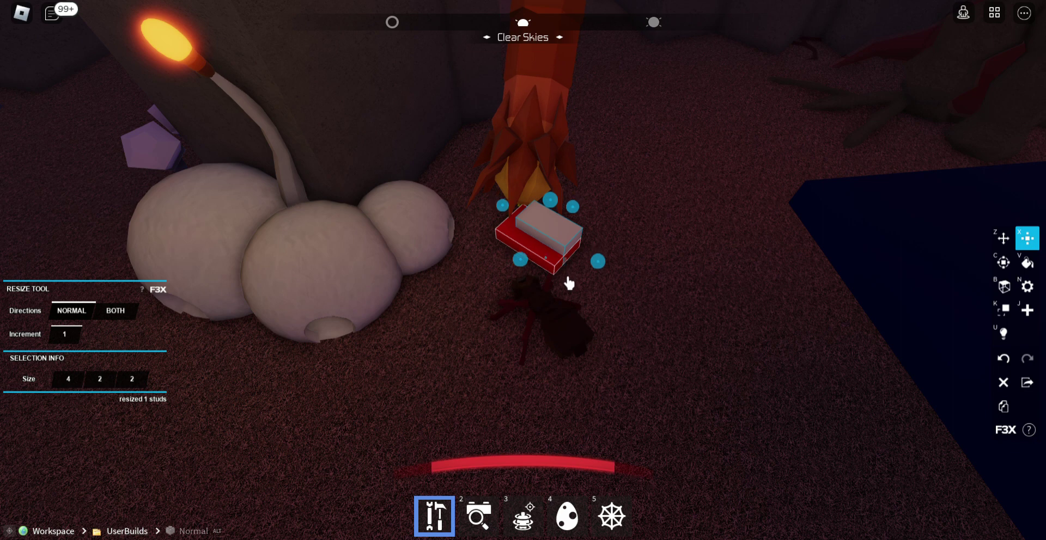
drag(577, 237, 575, 242)
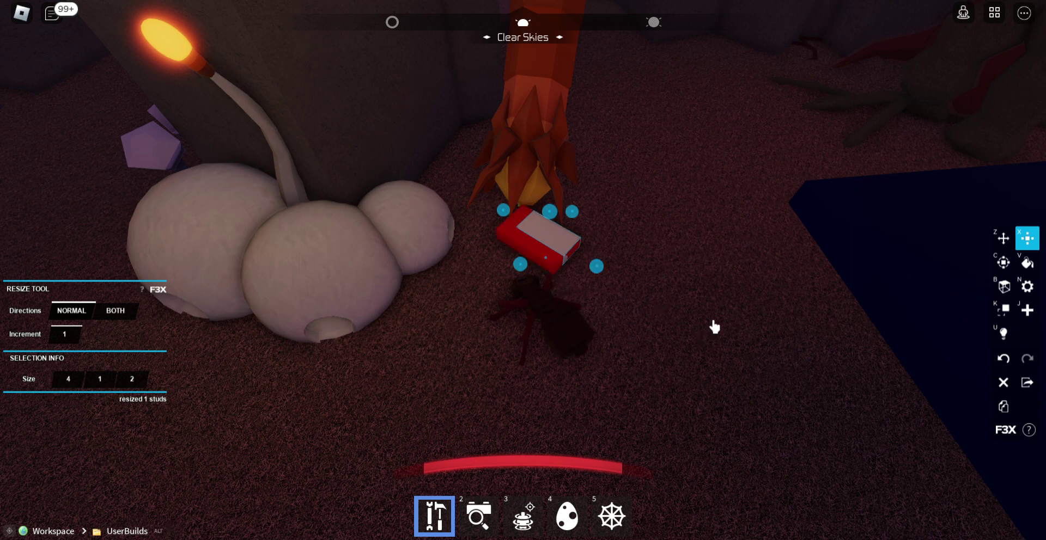
- Add a new part by the plate, shrink it to a one-stud cube, rotate it 30°, paint it Deep orange
key(j)
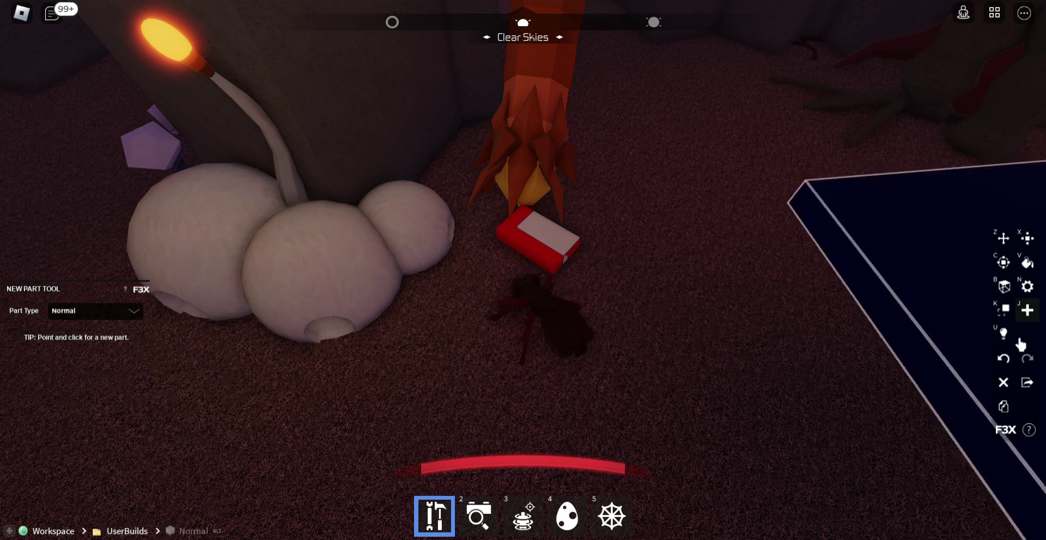
click(633, 308)
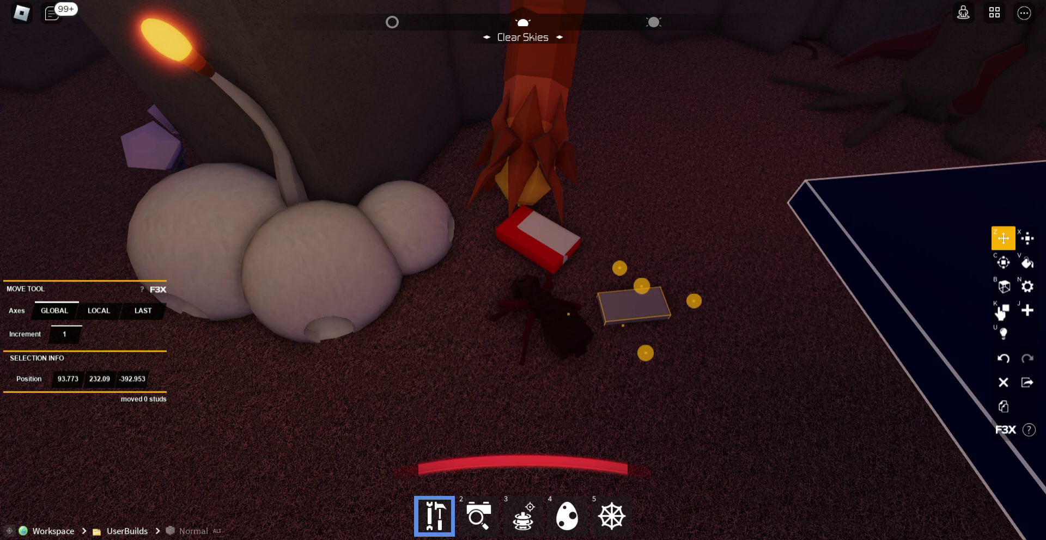
key(x)
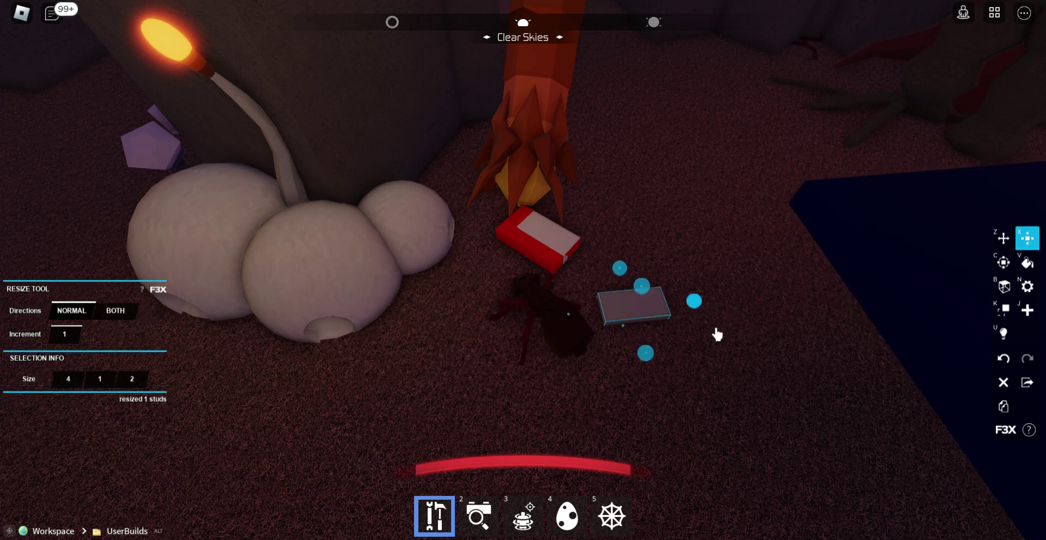
drag(694, 301, 646, 306)
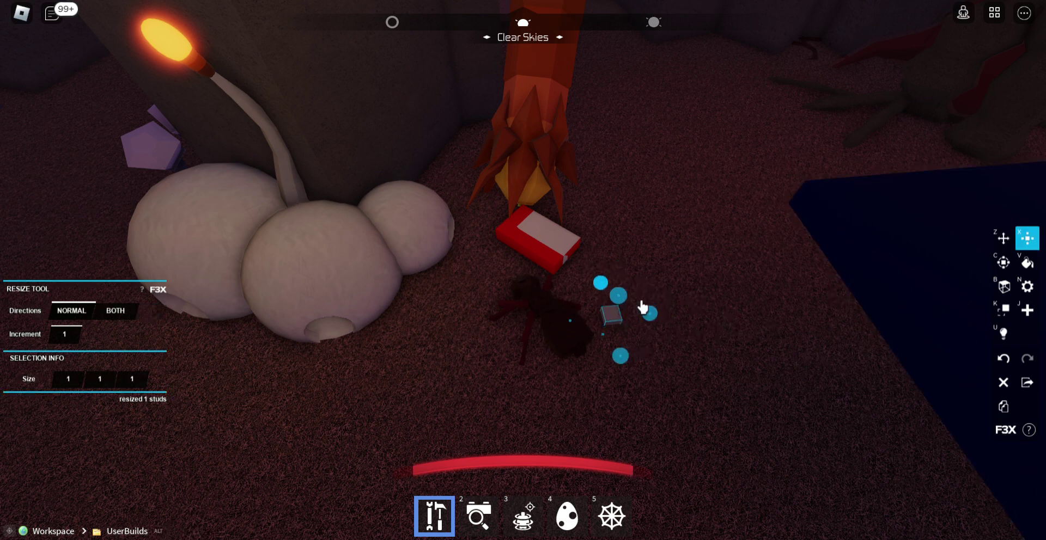
key(c)
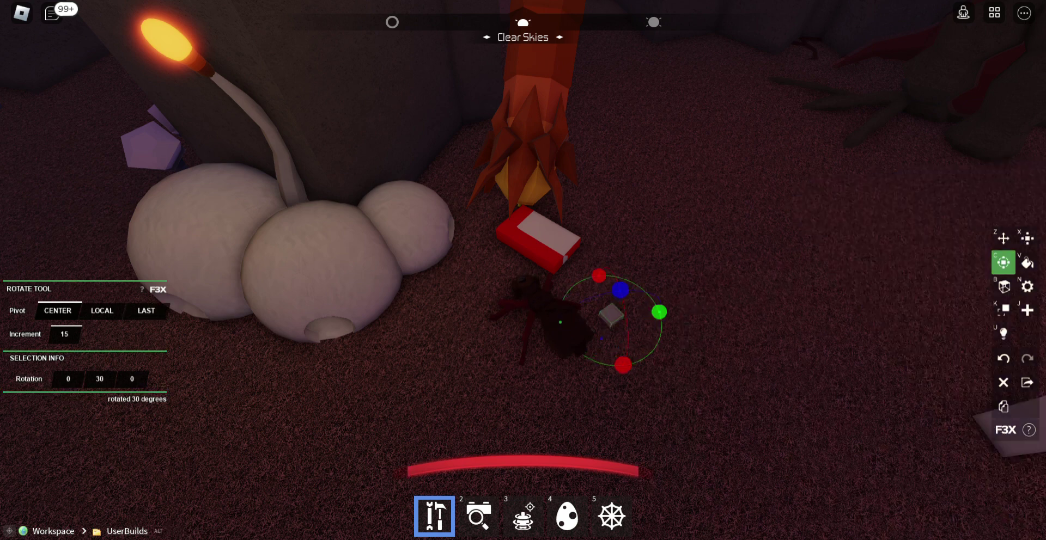
key(v)
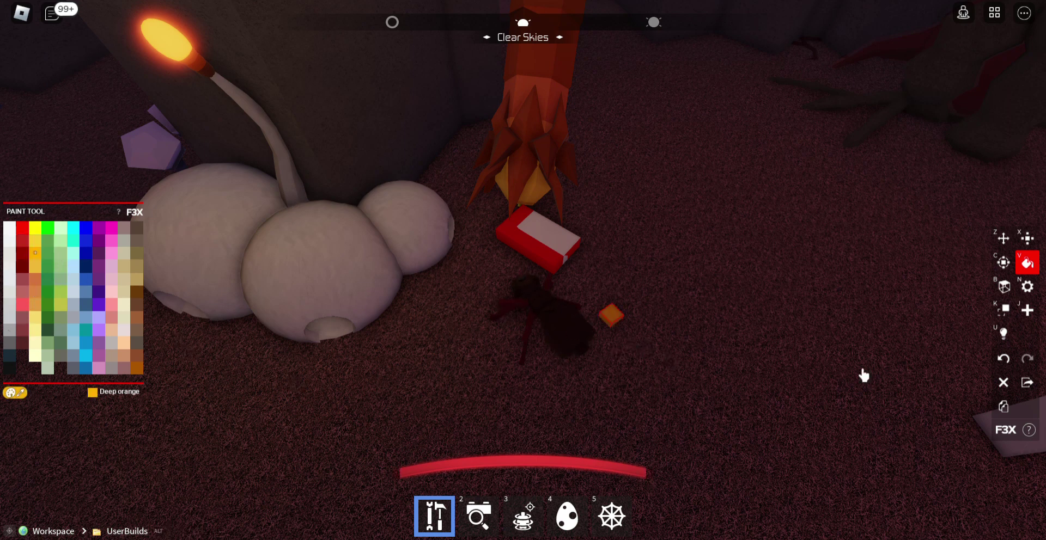
- Browse the collision, surface and lighting tool panels and the surface type options
key(k)
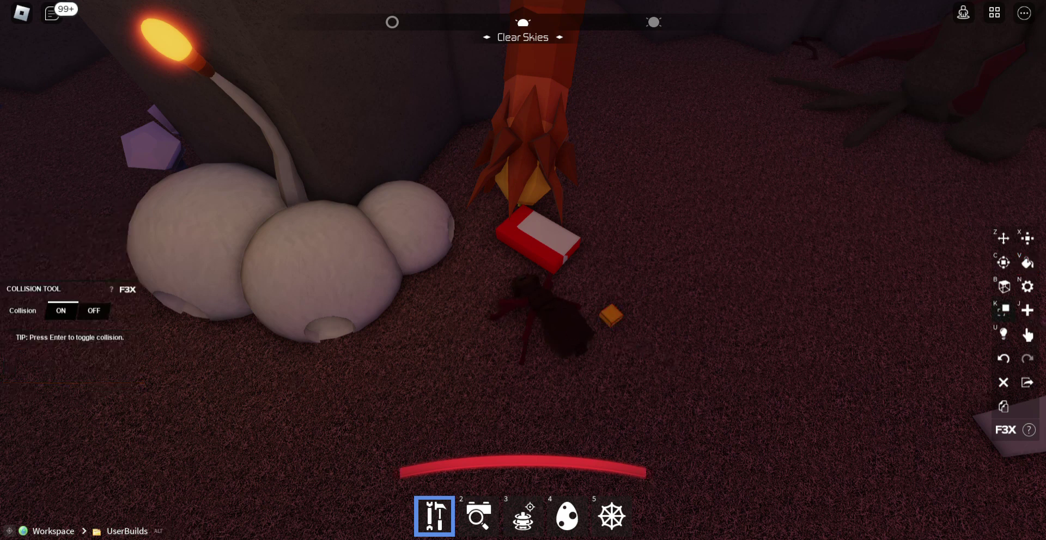
key(x)
key(b)
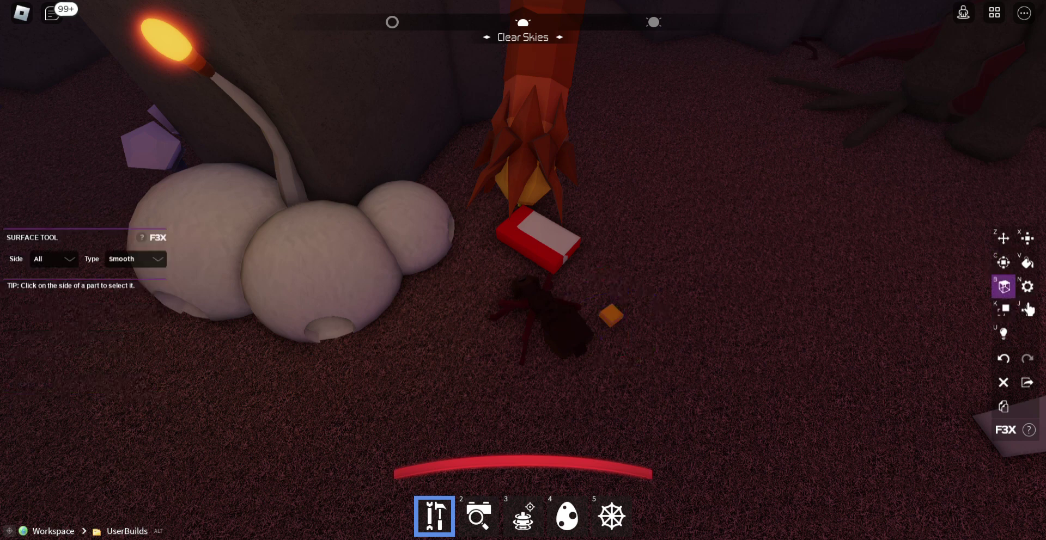
click(137, 259)
click(123, 278)
key(u)
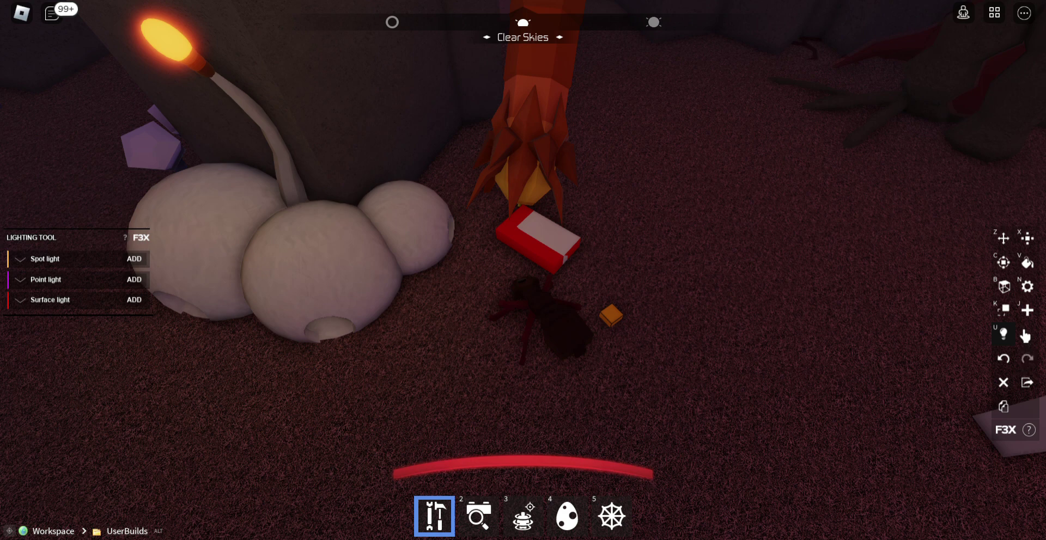
key(k)
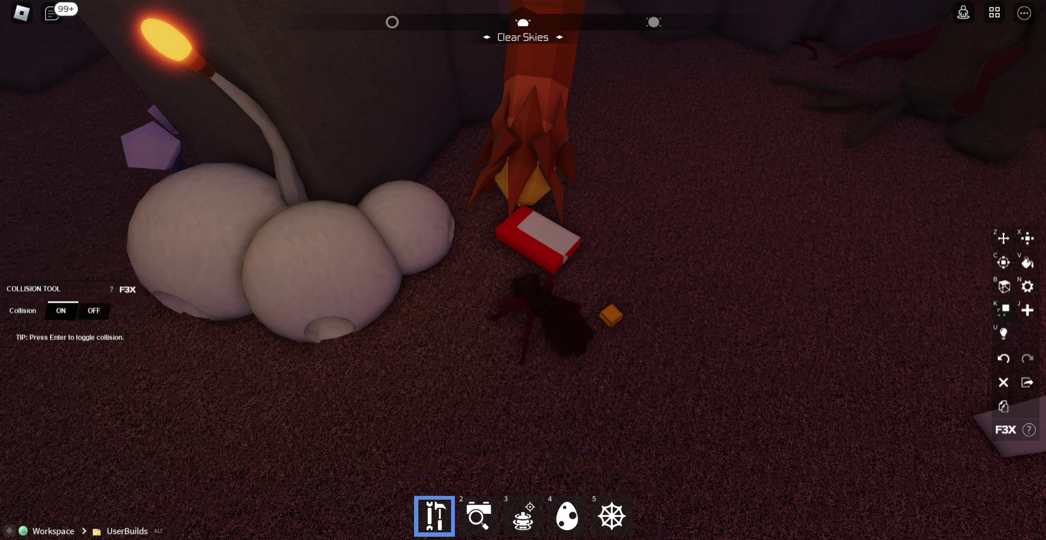
- Apply the Pebble material to the small orange cube
key(n)
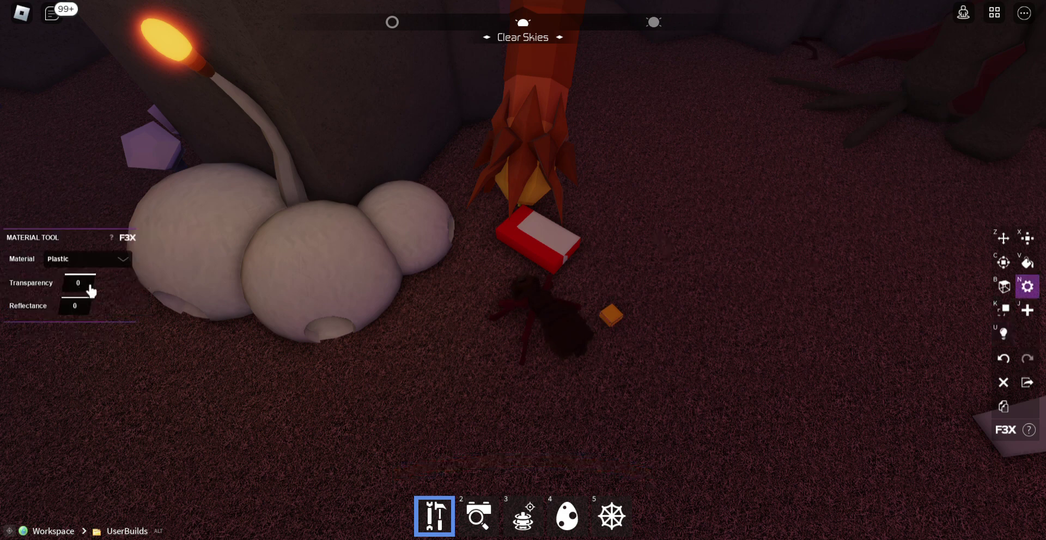
click(86, 258)
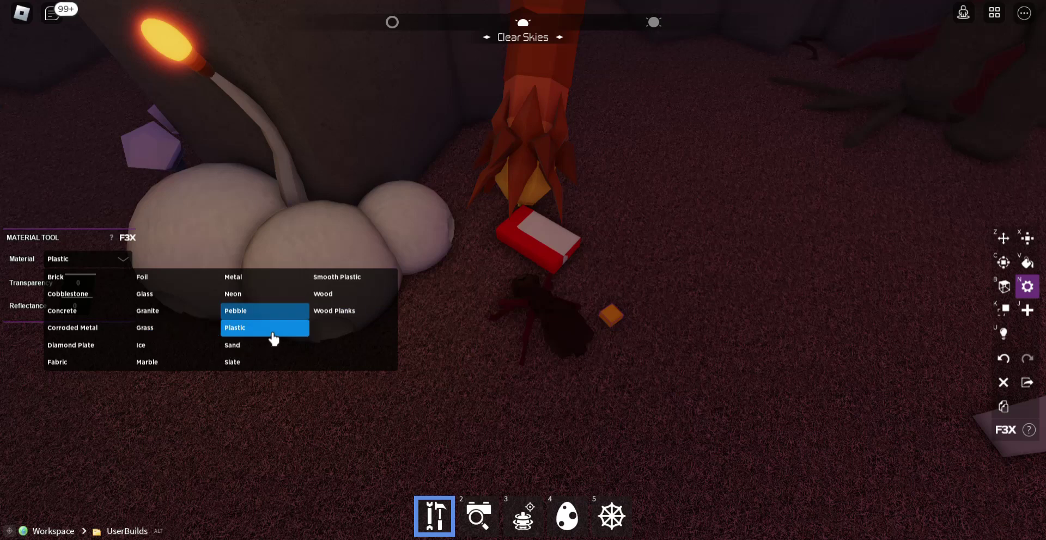
click(235, 311)
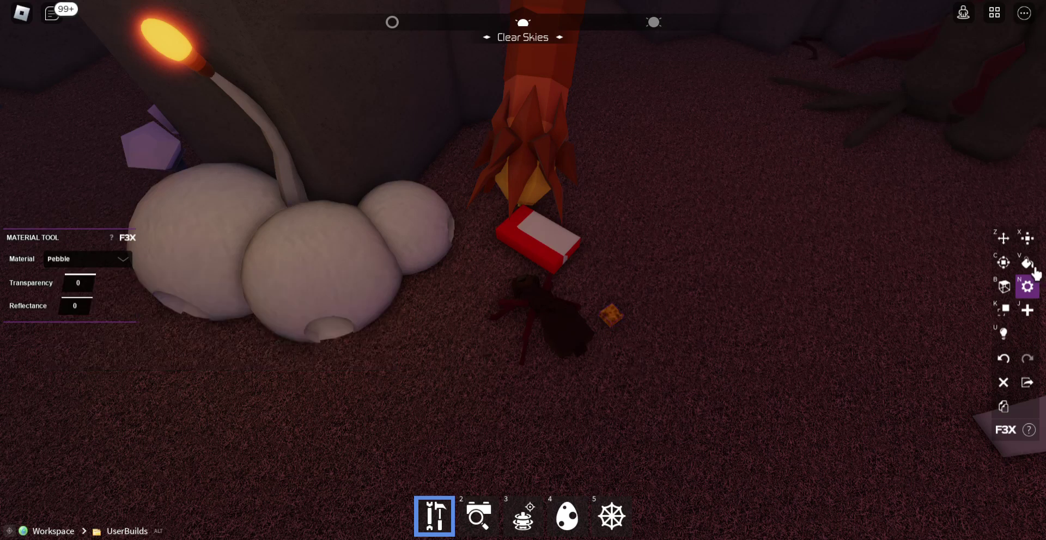
key(z)
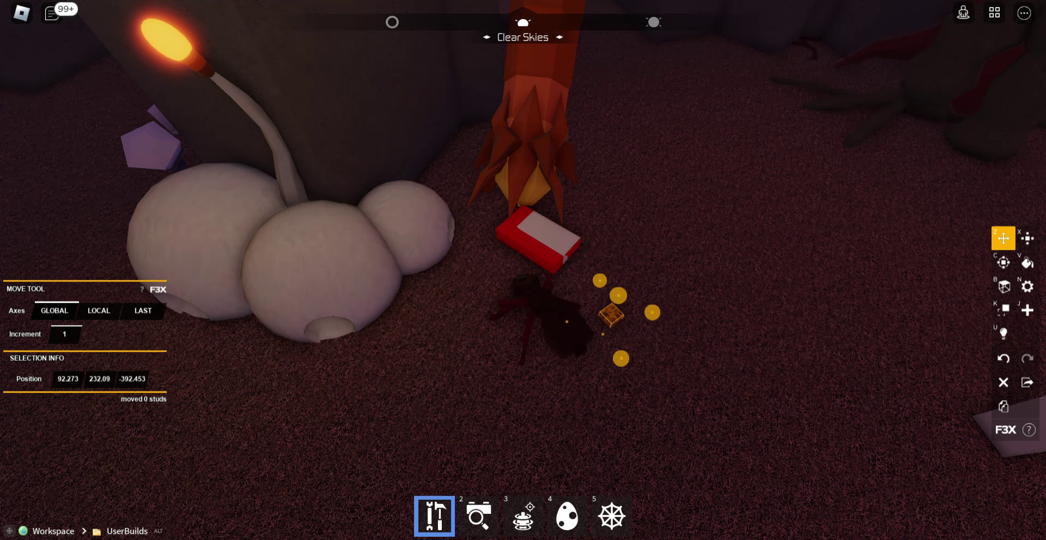
- Drag out copies of the orange chip cube near the plate and resize one back to a cube
drag(629, 347, 679, 372)
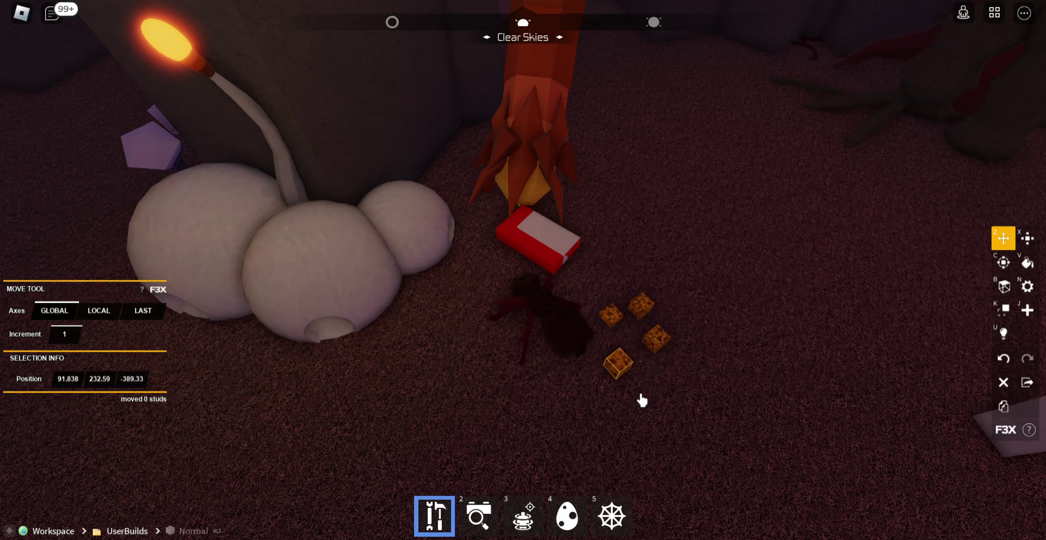
mouse_move(637, 306)
mouse_down()
mouse_move(722, 359)
mouse_move(693, 381)
mouse_up()
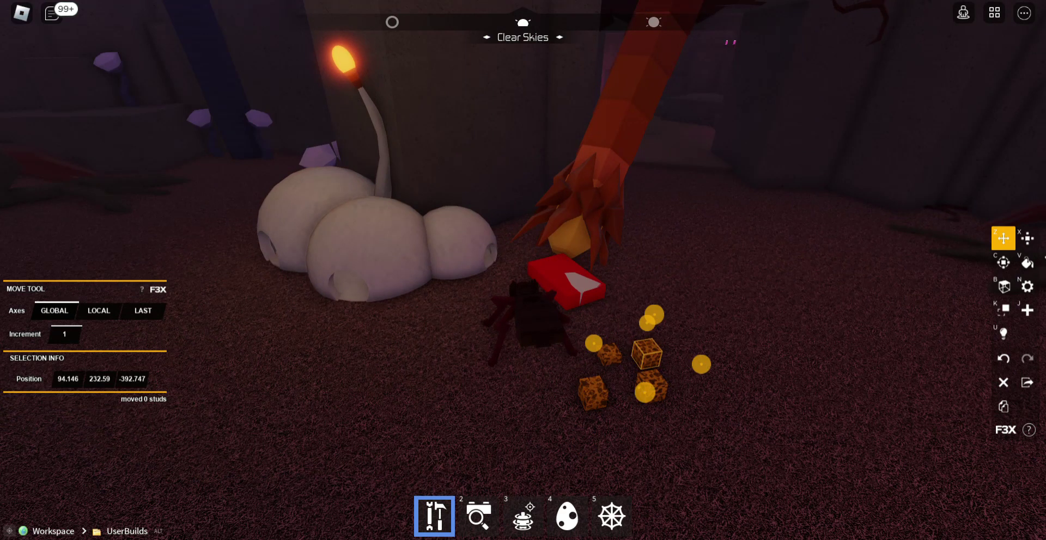
key(x)
click(654, 387)
click(666, 418)
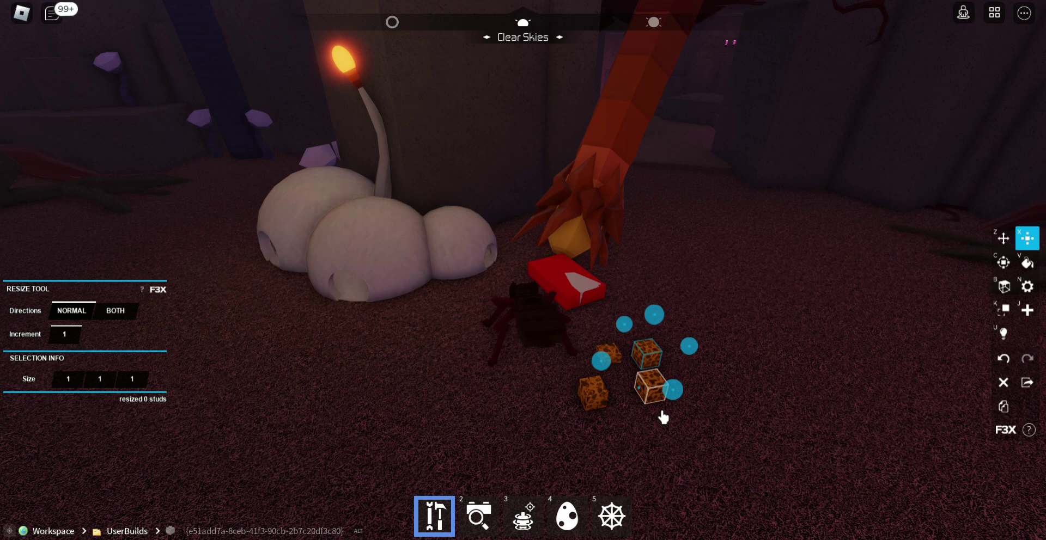
drag(672, 390, 677, 351)
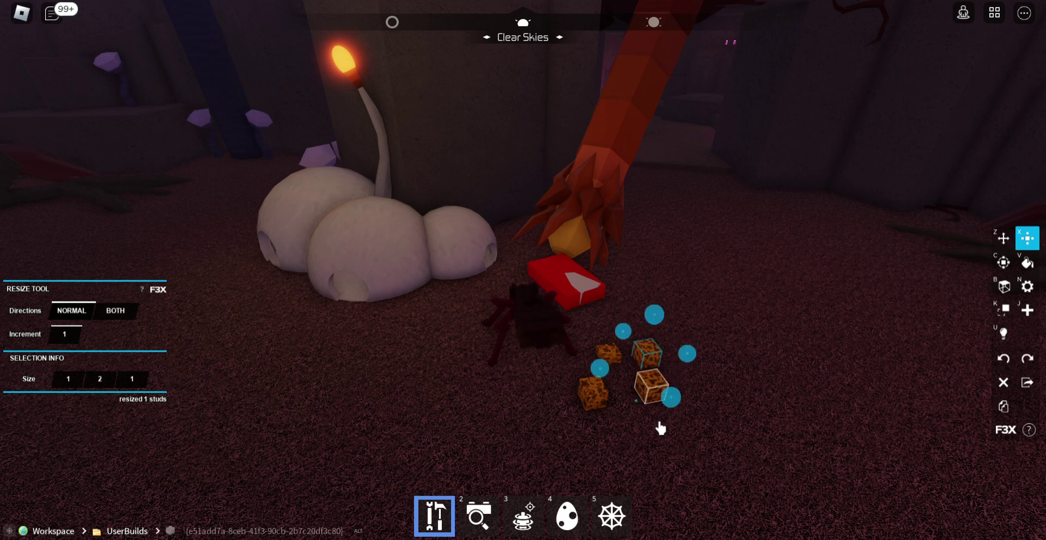
drag(672, 398, 668, 408)
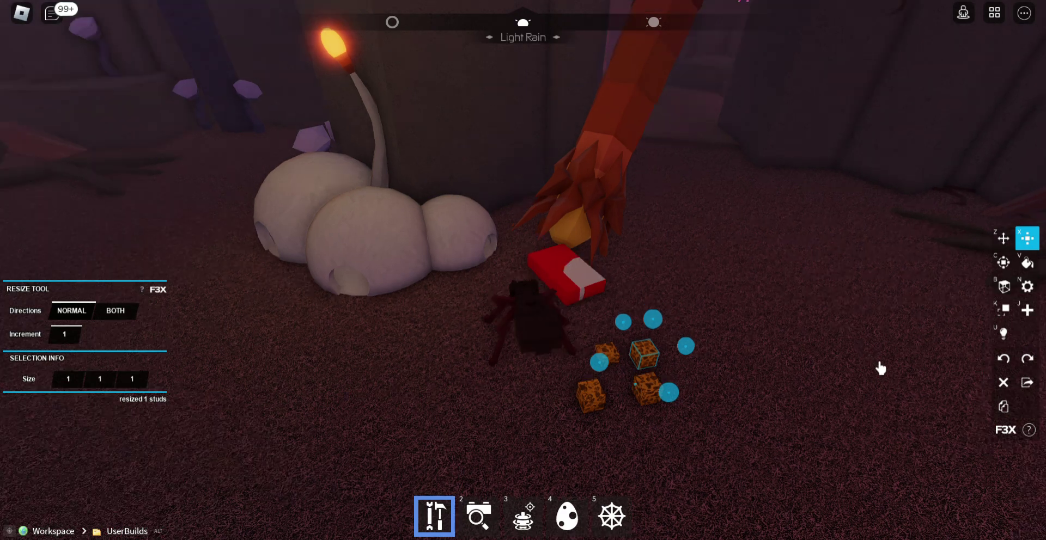
- Walk the character and orbit the camera around the chip cluster at ground level
drag(687, 342, 861, 341)
right_click(860, 341)
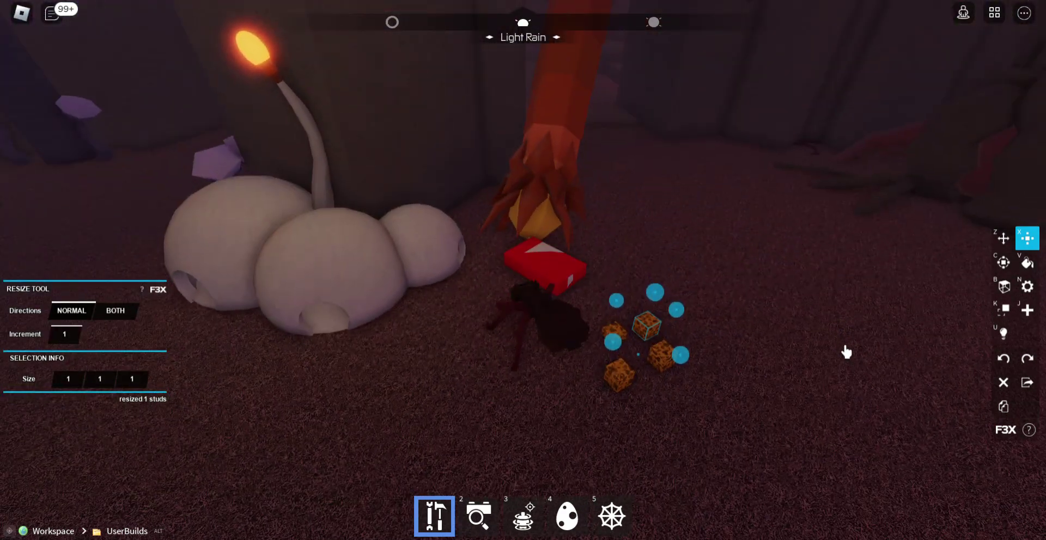
key(w)
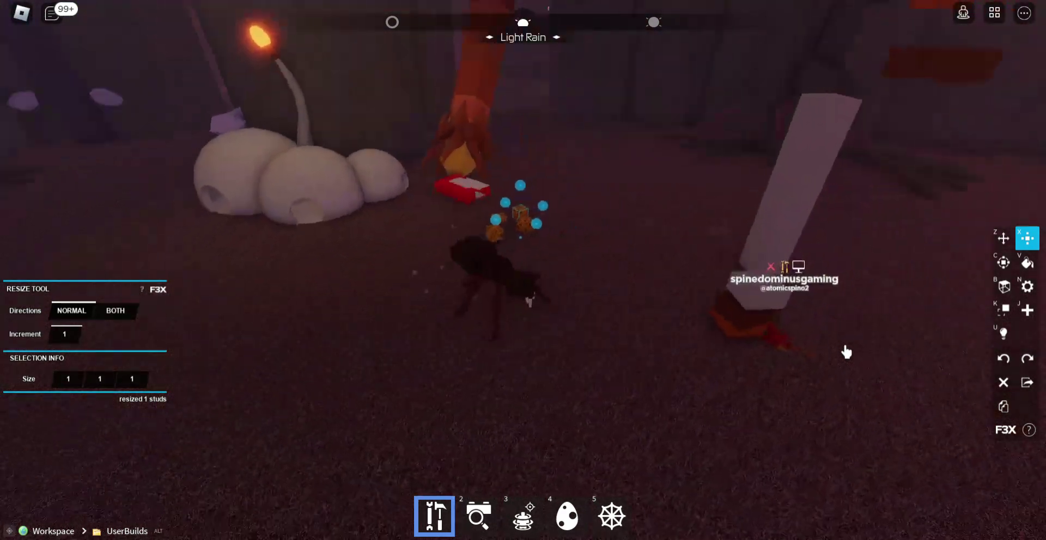
right_click(845, 352)
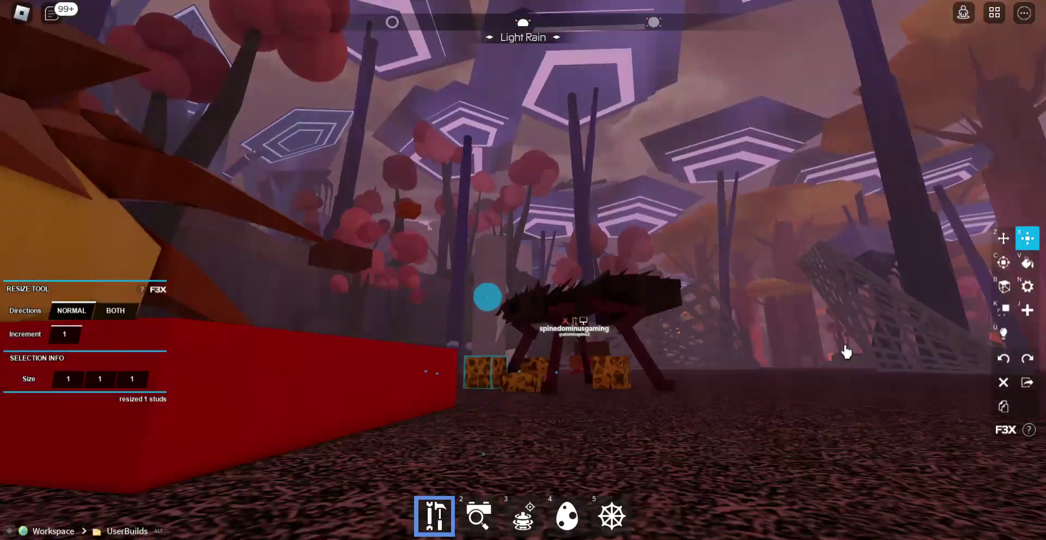
drag(847, 352, 846, 352)
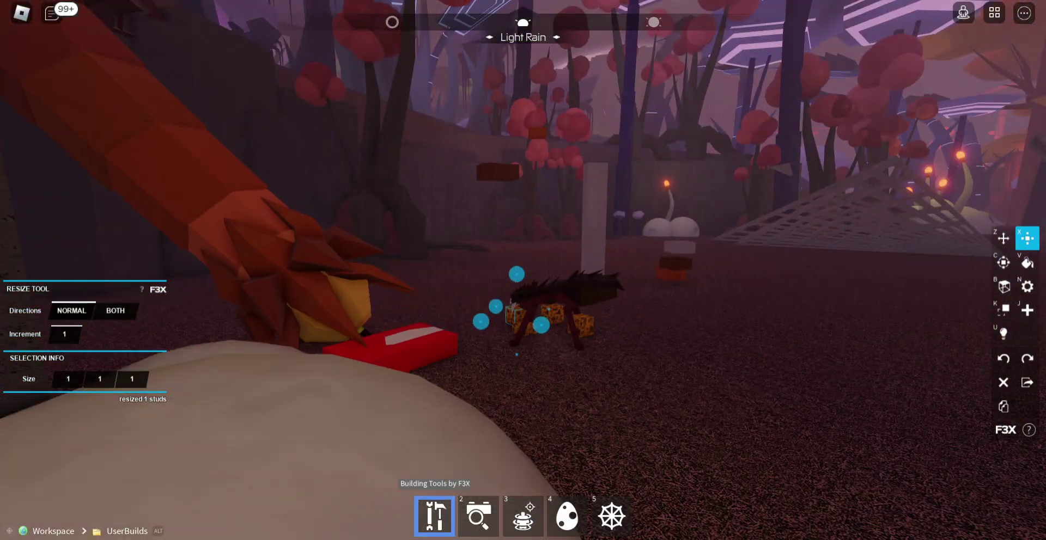
key(1)
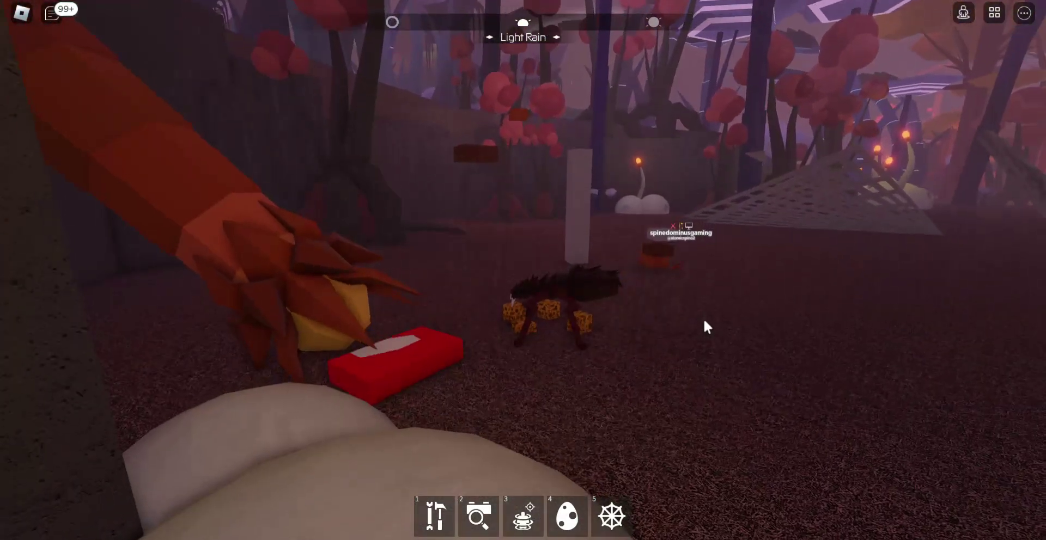
- Delete the tall grey pillar and the small floating block with the building tools
drag(635, 269, 793, 336)
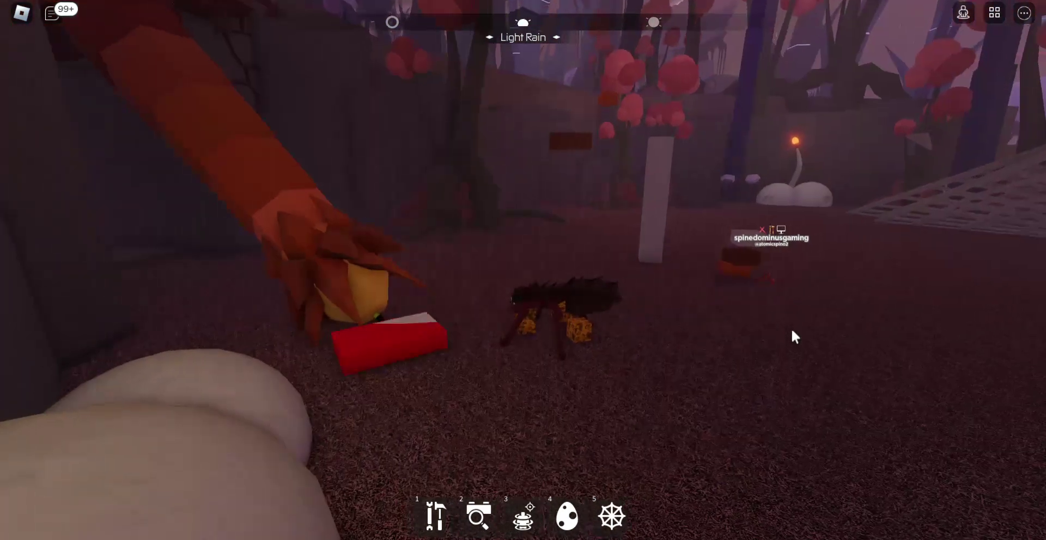
key(1)
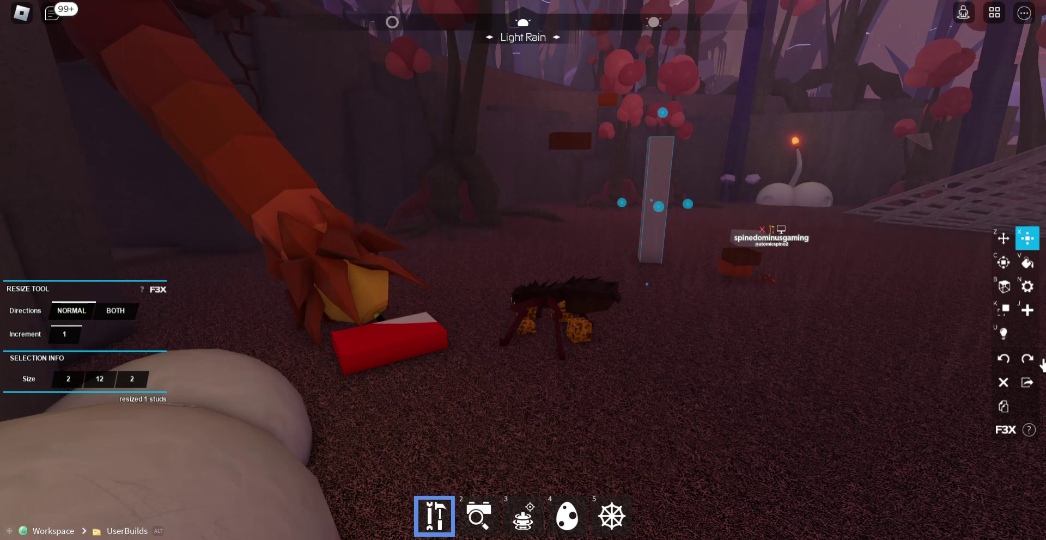
click(1032, 405)
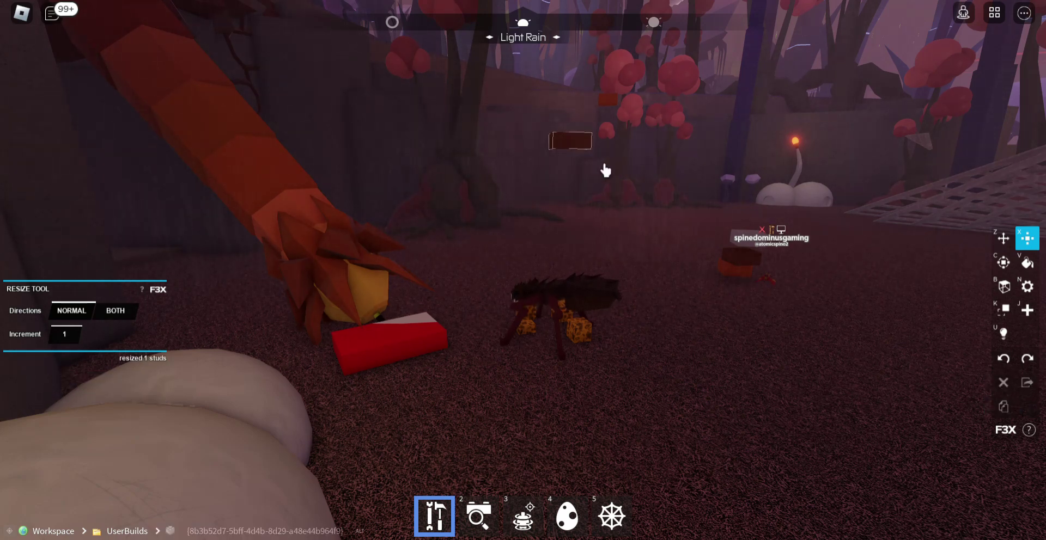
click(571, 141)
click(1003, 382)
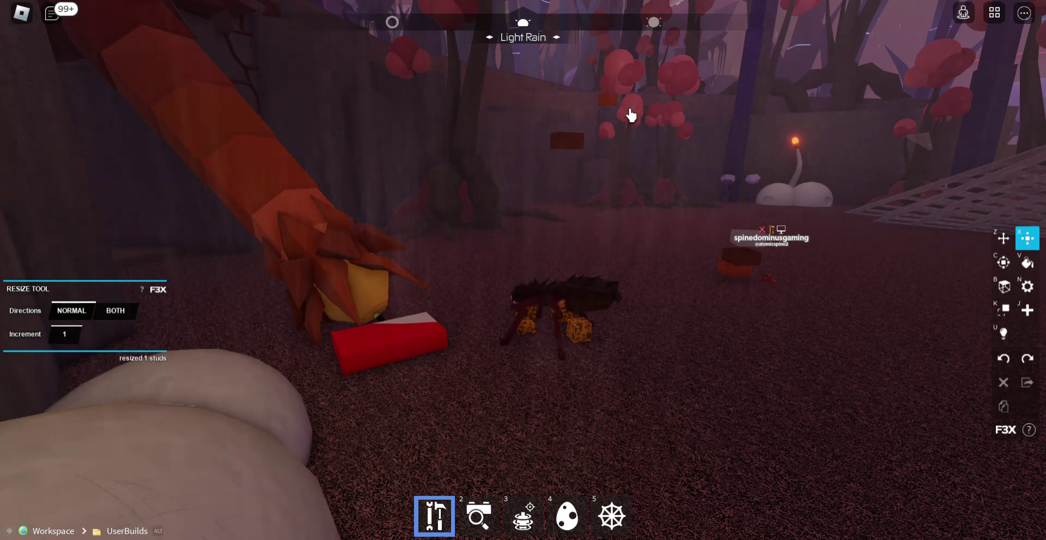
click(632, 125)
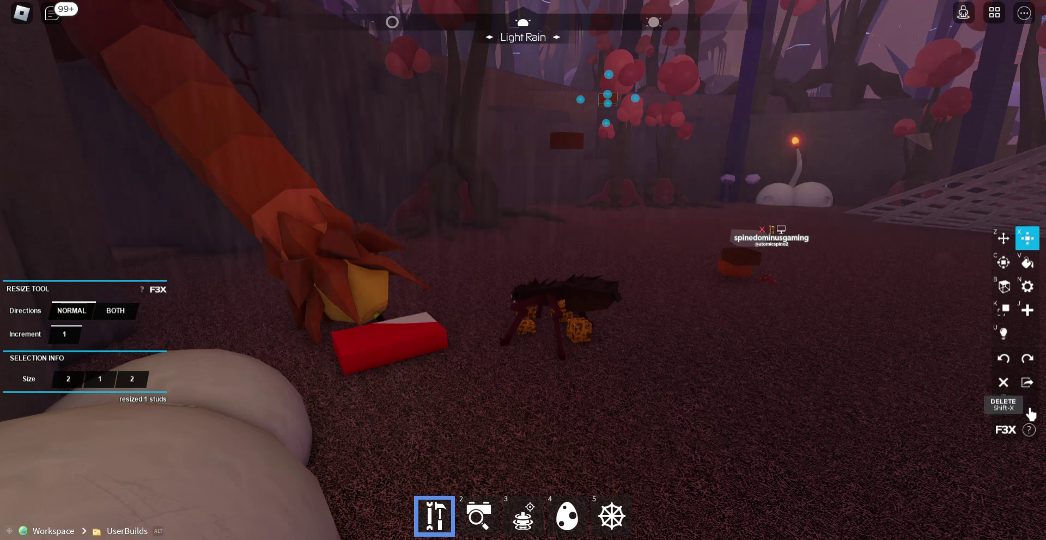
click(1004, 381)
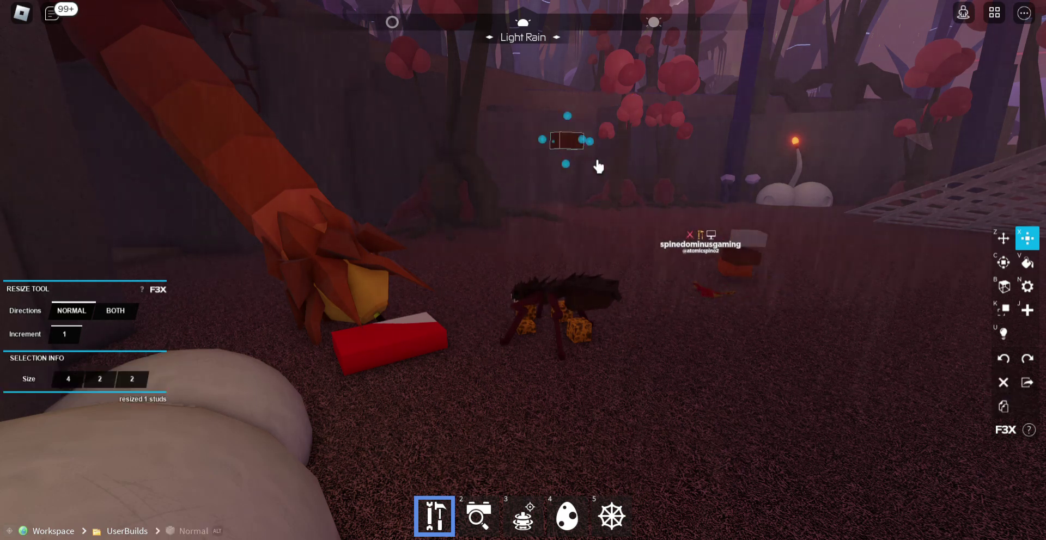
right_click(1028, 406)
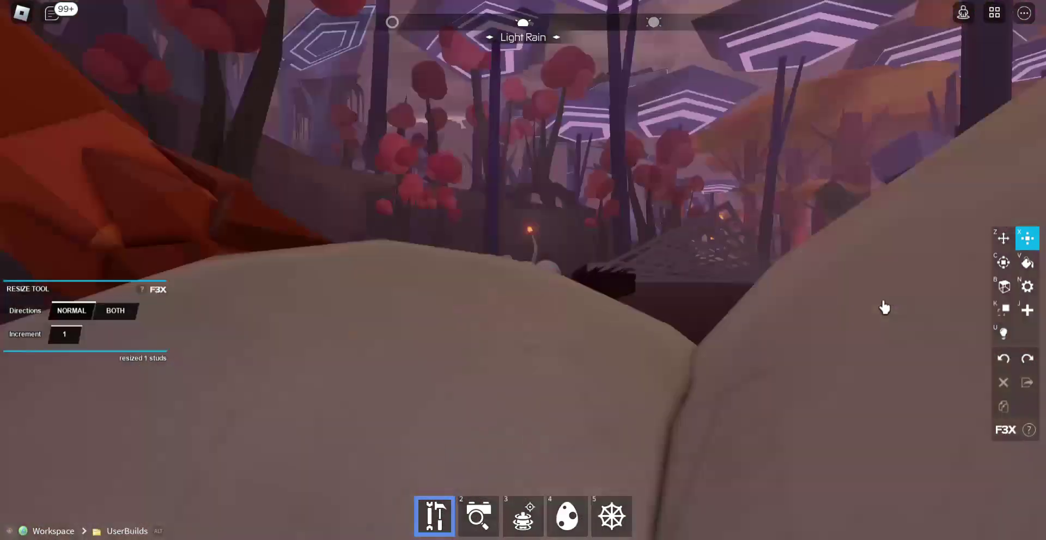
drag(884, 307, 884, 307)
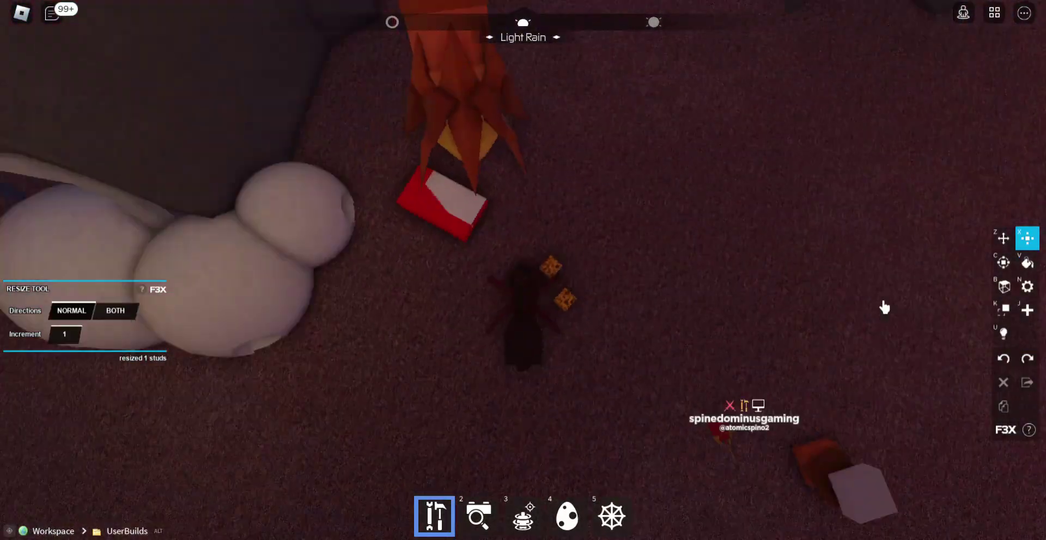
- Move a chip cube out onto open ground near the spider, undoing a misplaced lowering
click(1003, 238)
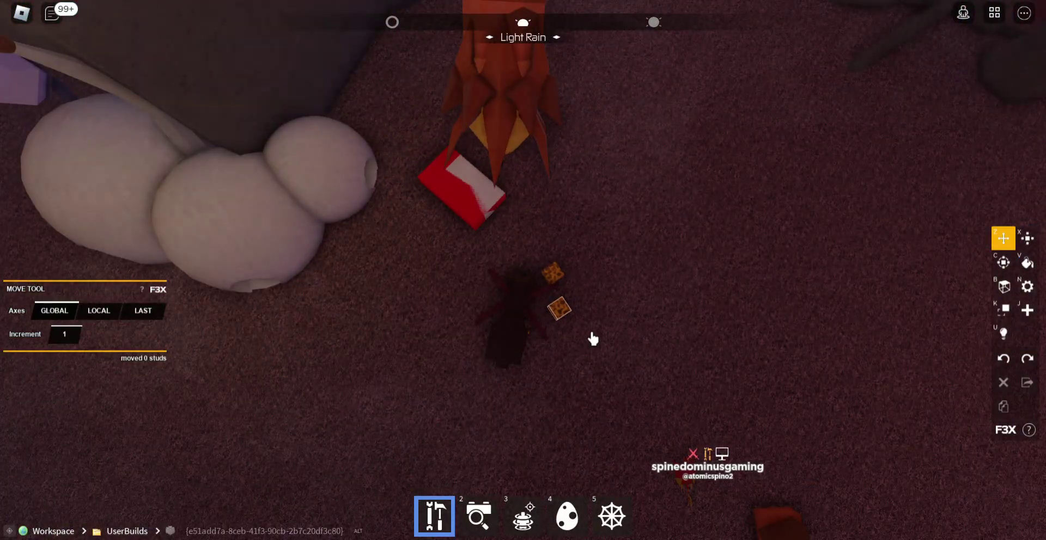
click(561, 309)
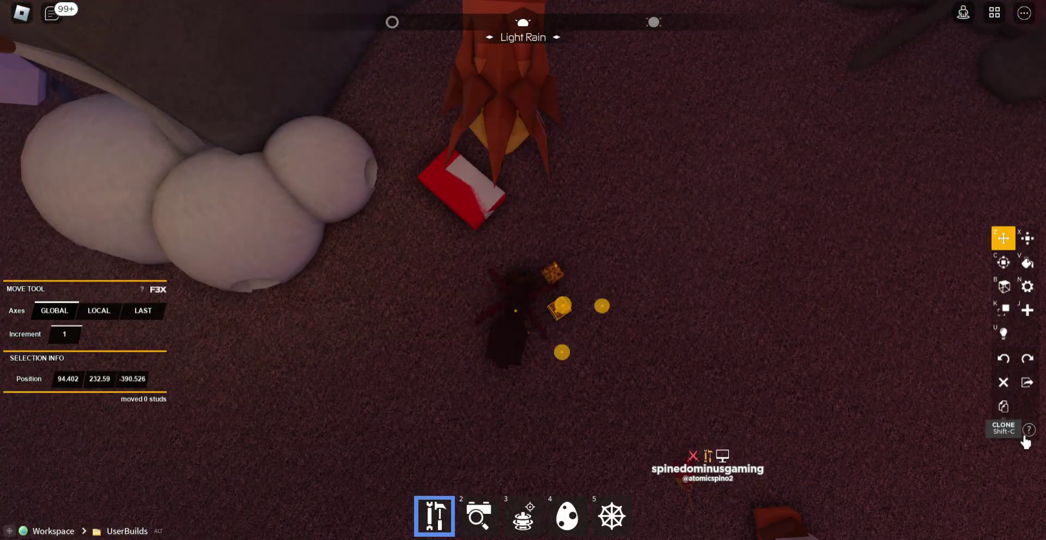
drag(564, 351, 600, 375)
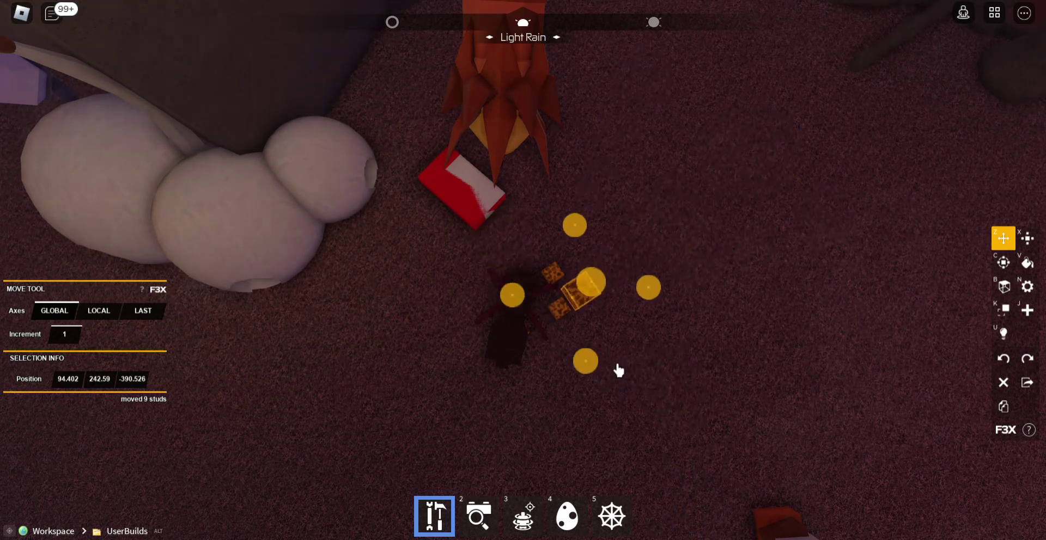
key(ctrl+z)
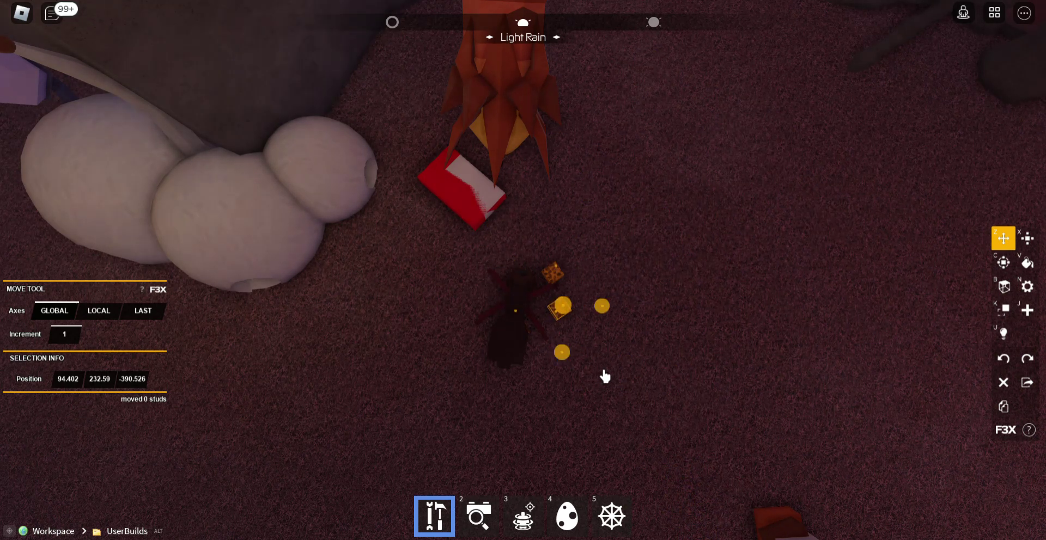
key(ctrl+z)
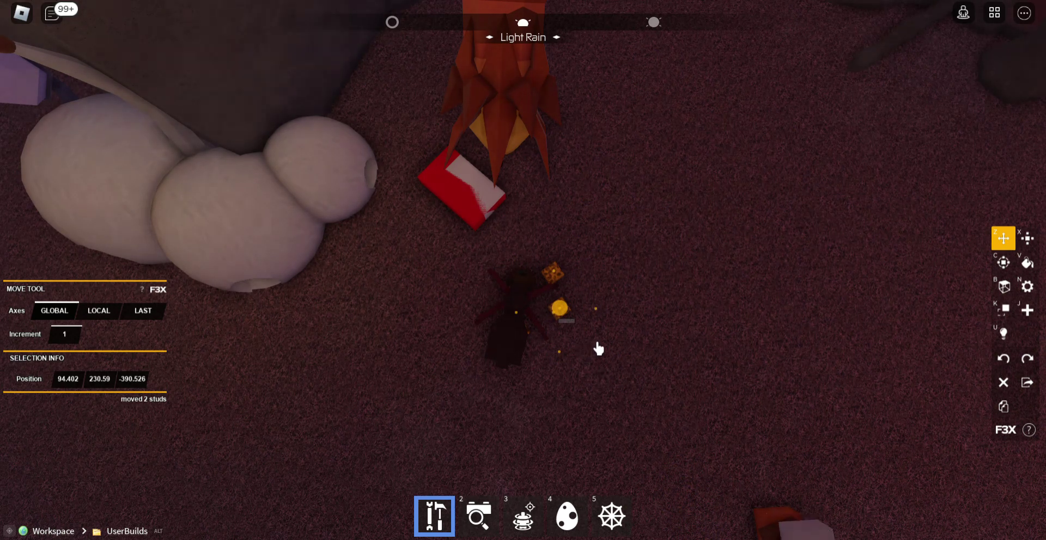
drag(560, 308, 786, 367)
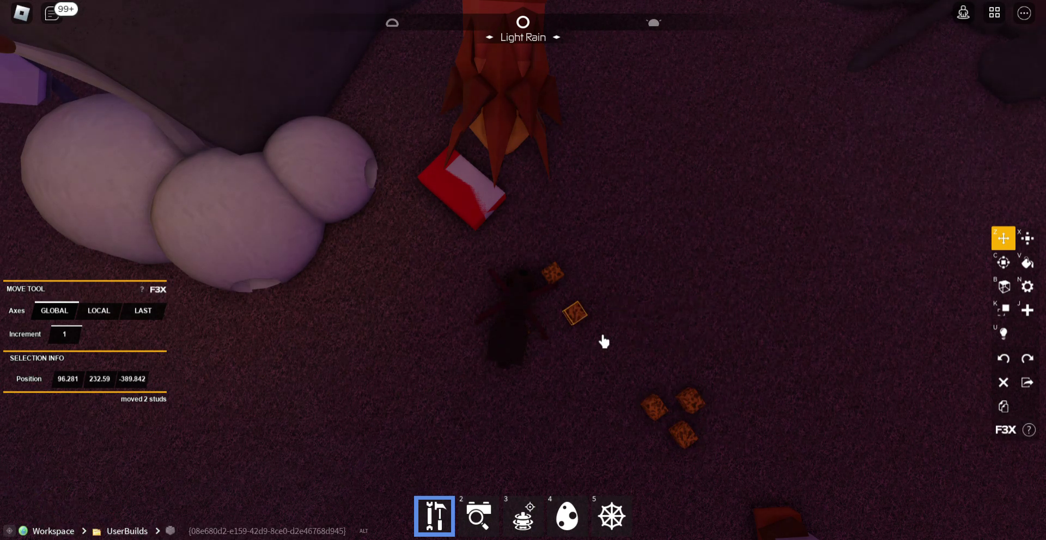
drag(590, 349, 715, 265)
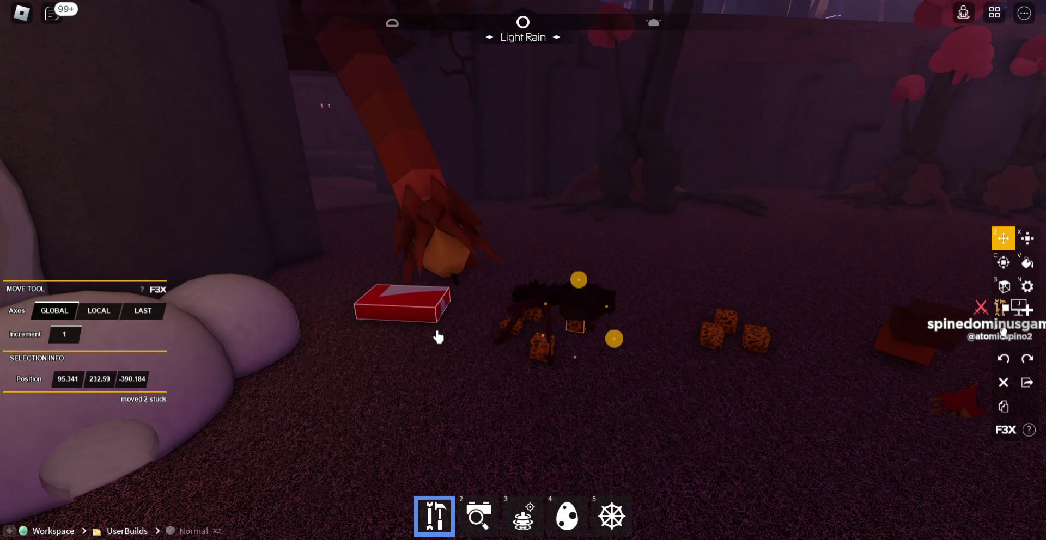
- Set the grey block on top of the red plate and make it thinner
drag(402, 303, 485, 326)
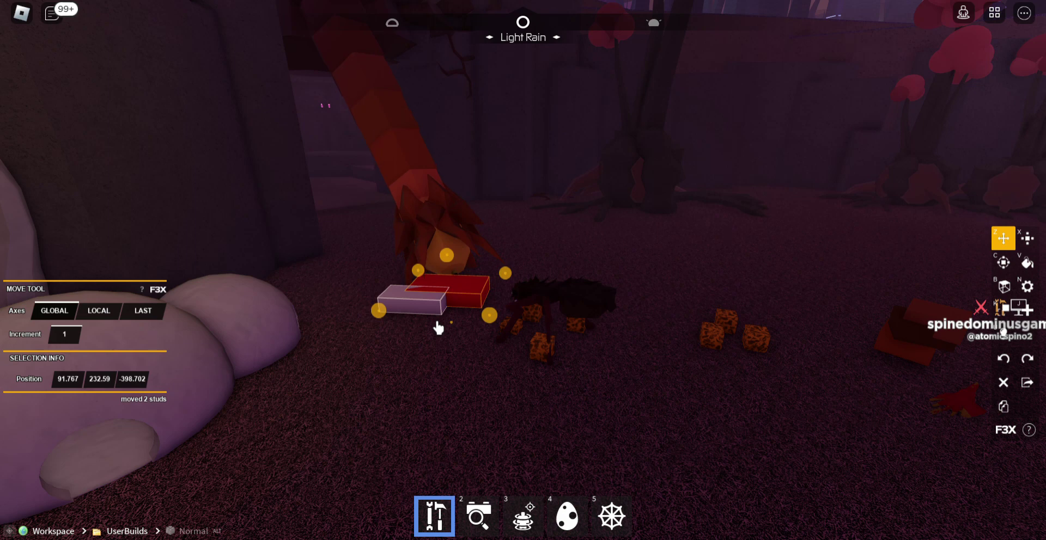
drag(425, 303, 470, 314)
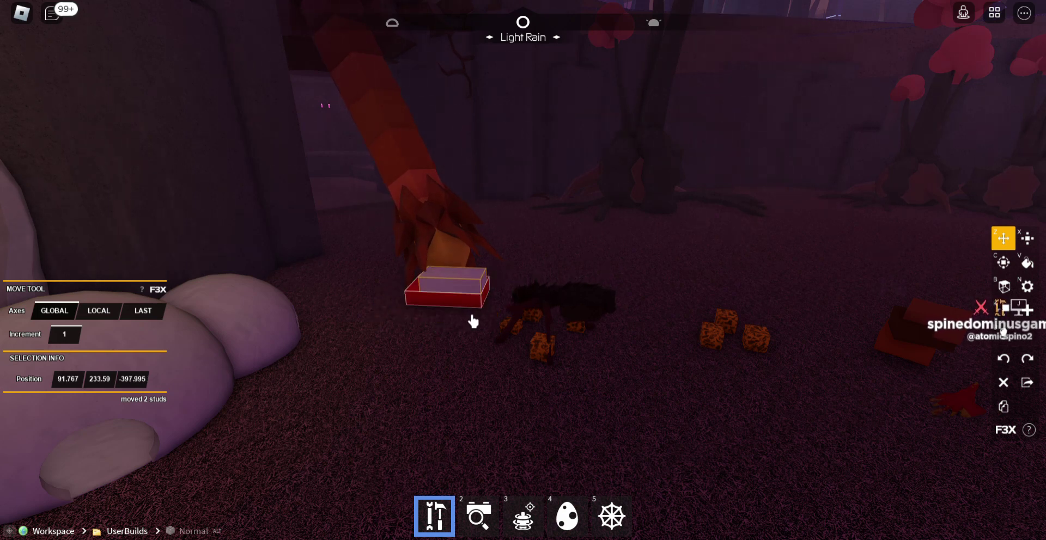
click(1028, 239)
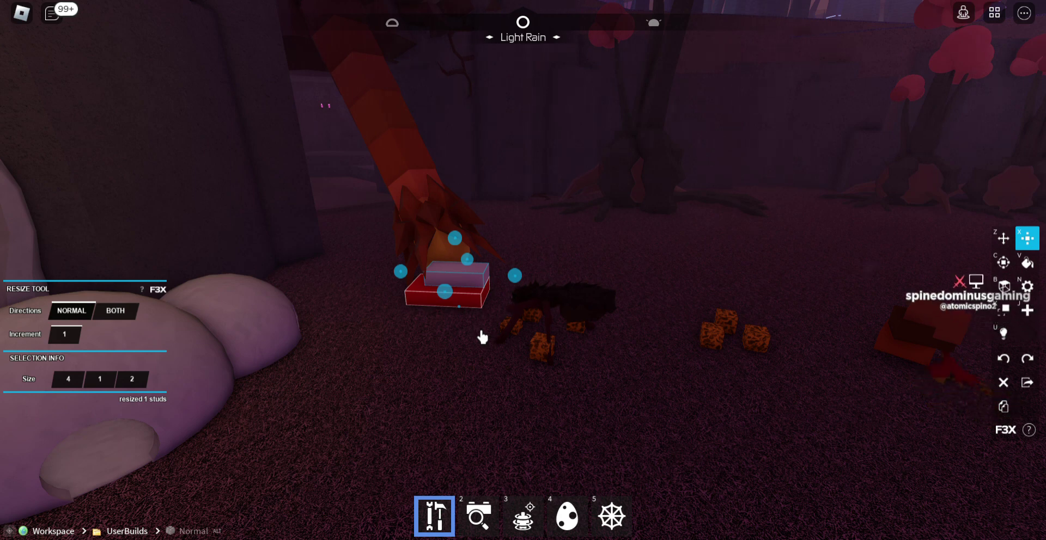
drag(454, 239, 454, 253)
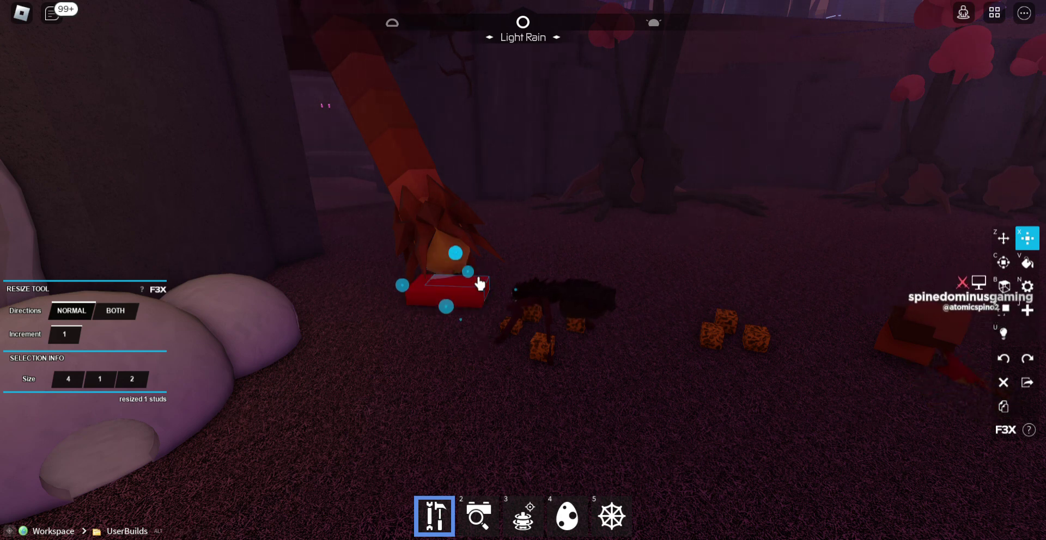
right_click(567, 237)
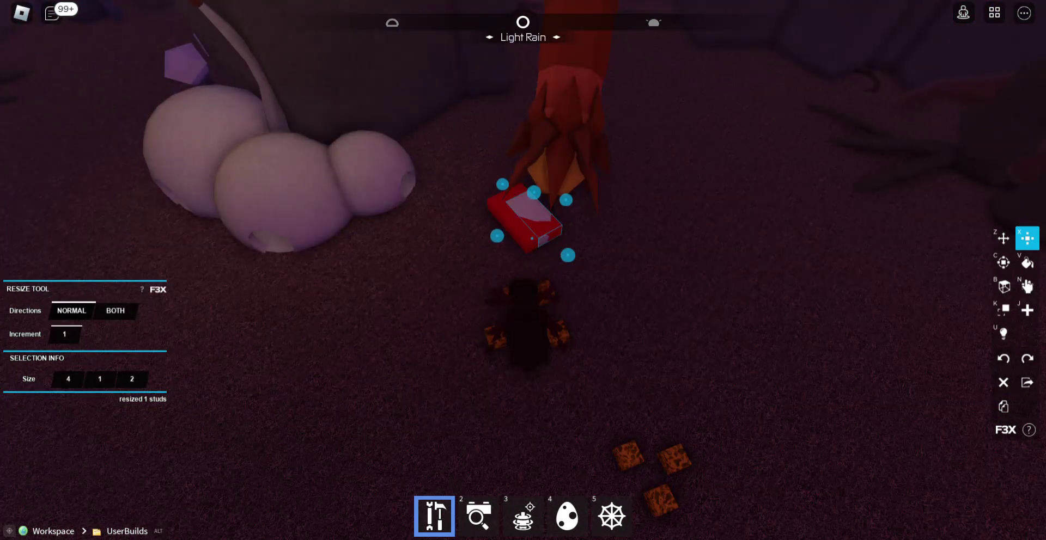
- Turn the red plate by 15 degrees
key(c)
drag(604, 227, 582, 247)
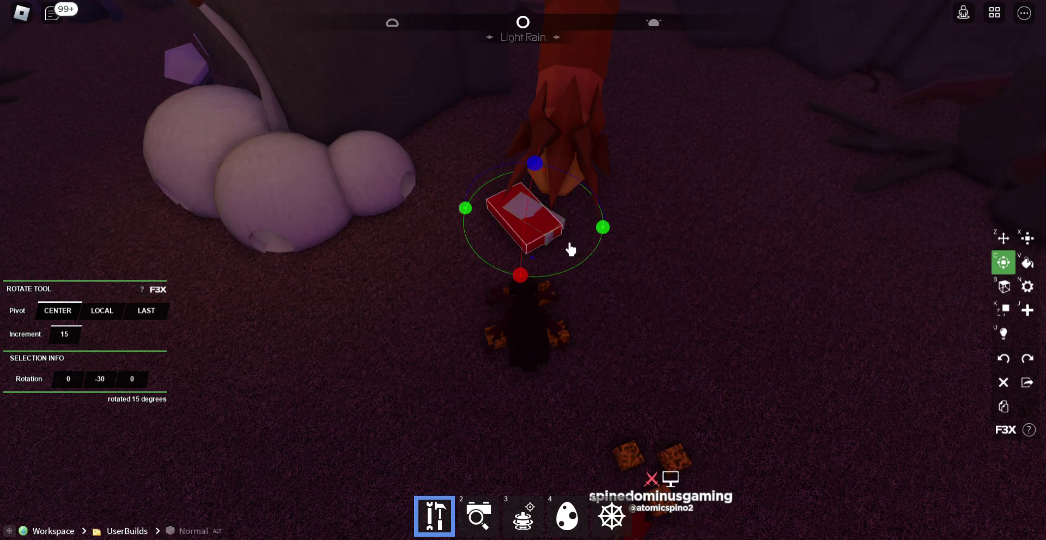
click(1031, 238)
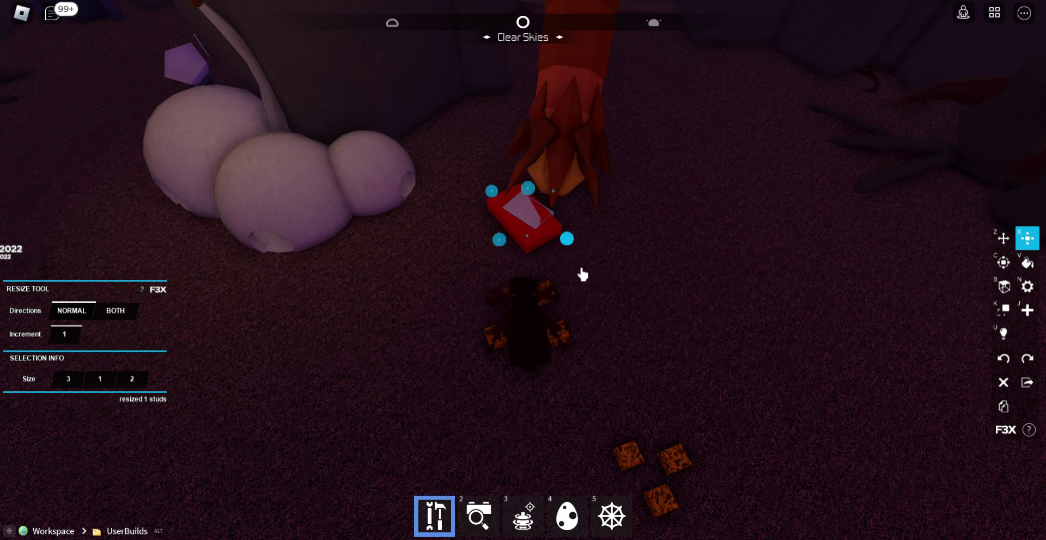
drag(711, 245, 715, 244)
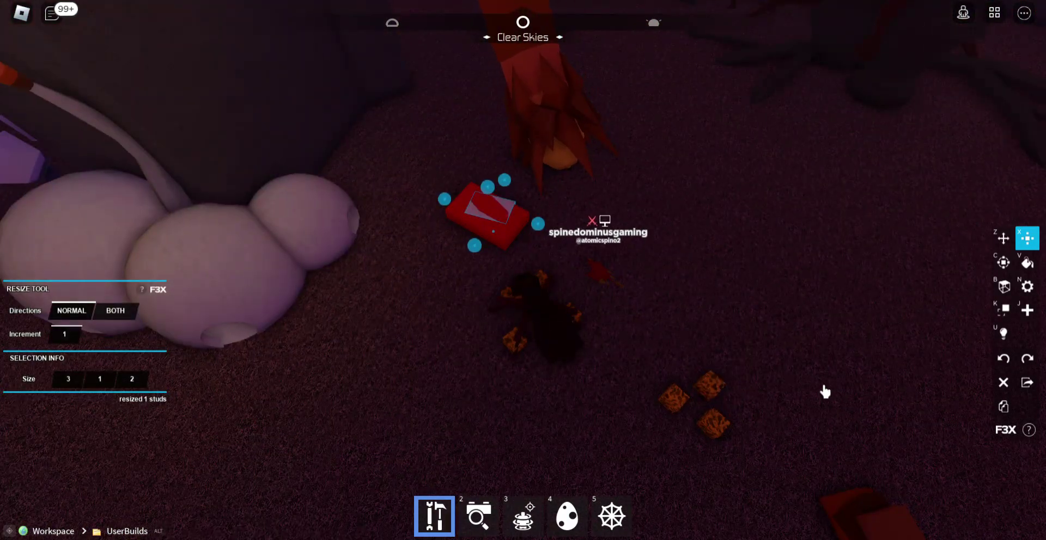
drag(865, 331, 633, 259)
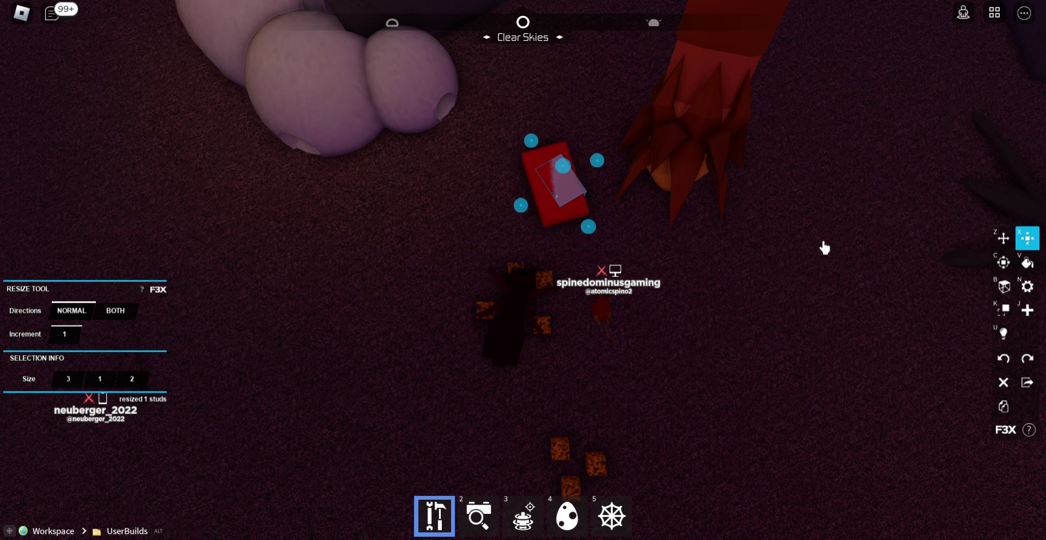
- Reposition the plate under the white slab and turn both 45 degrees
key(z)
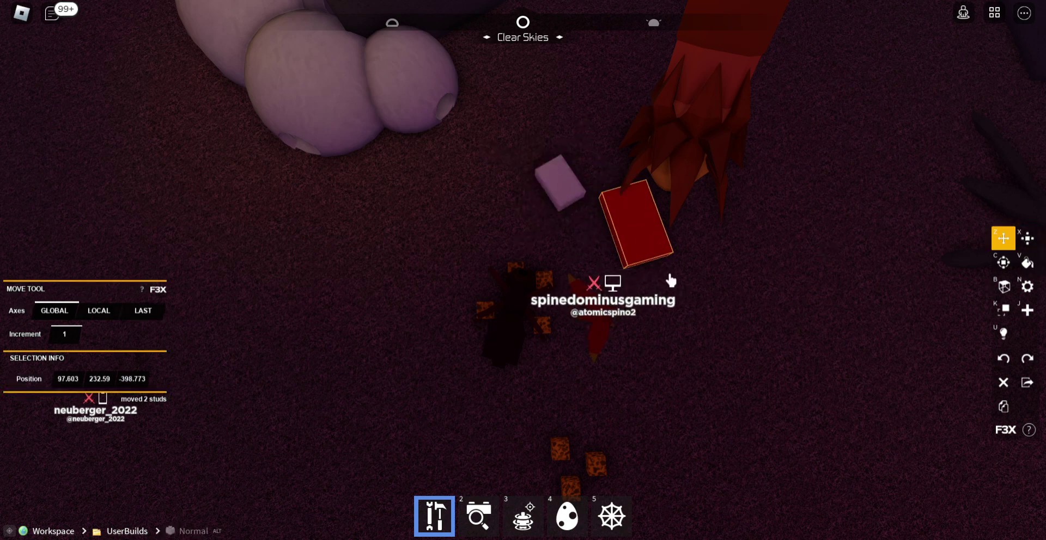
mouse_move(555, 184)
mouse_down()
mouse_move(671, 258)
mouse_move(622, 267)
mouse_up()
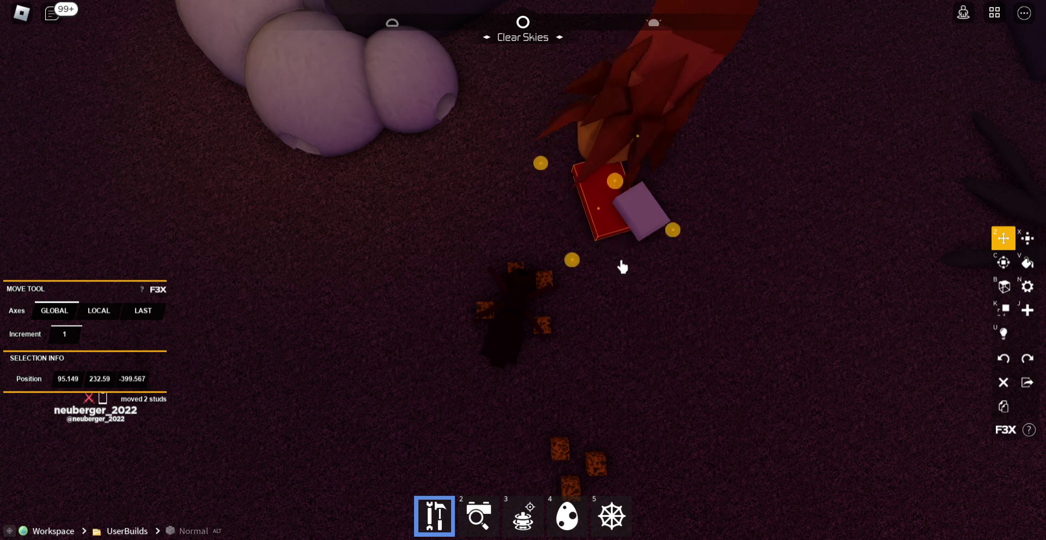
key(c)
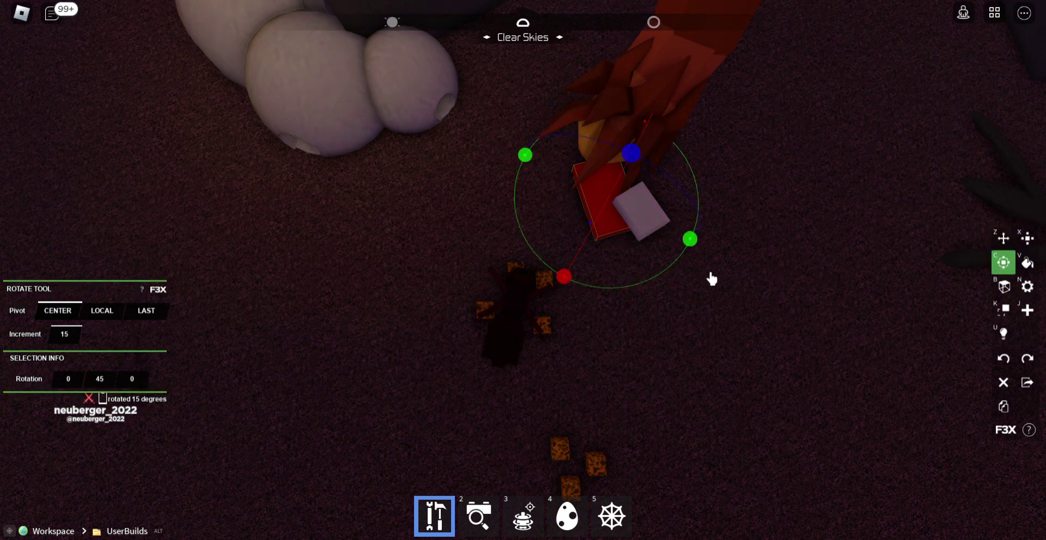
click(642, 235)
click(664, 236)
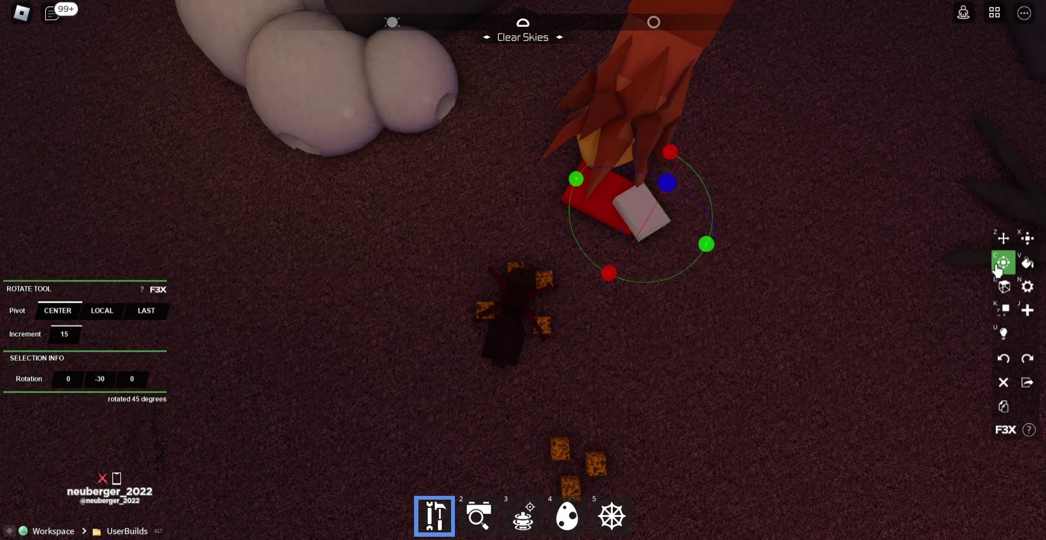
key(z)
click(629, 238)
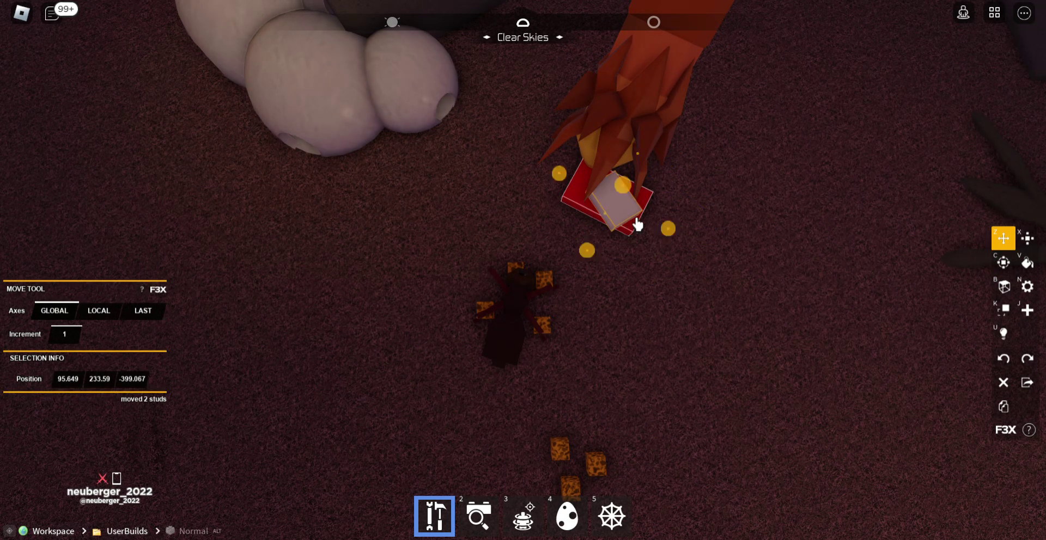
key(c)
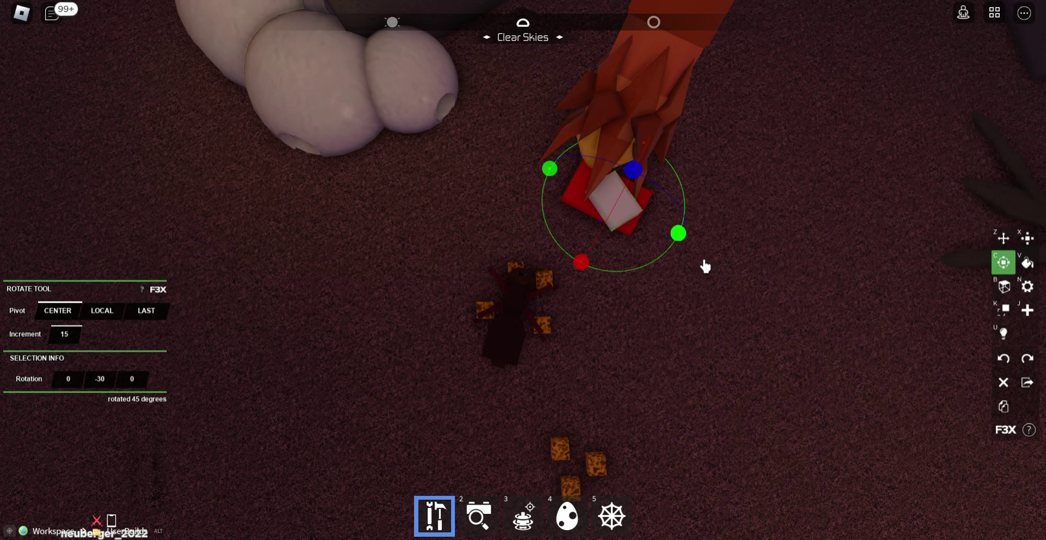
- Orbit the camera around the plate from several angles and clear the current selection
drag(740, 239, 802, 219)
right_click(782, 219)
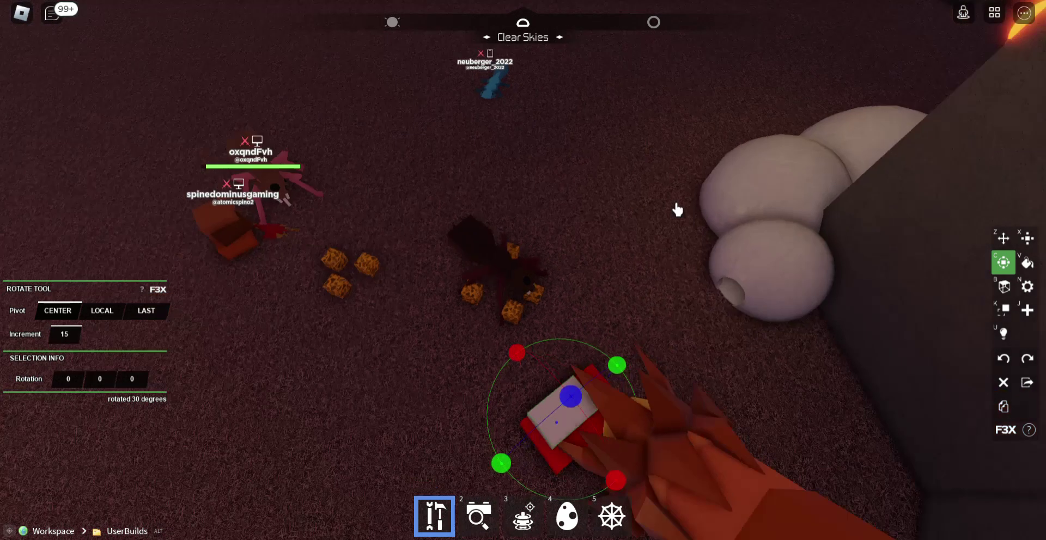
drag(678, 209, 677, 211)
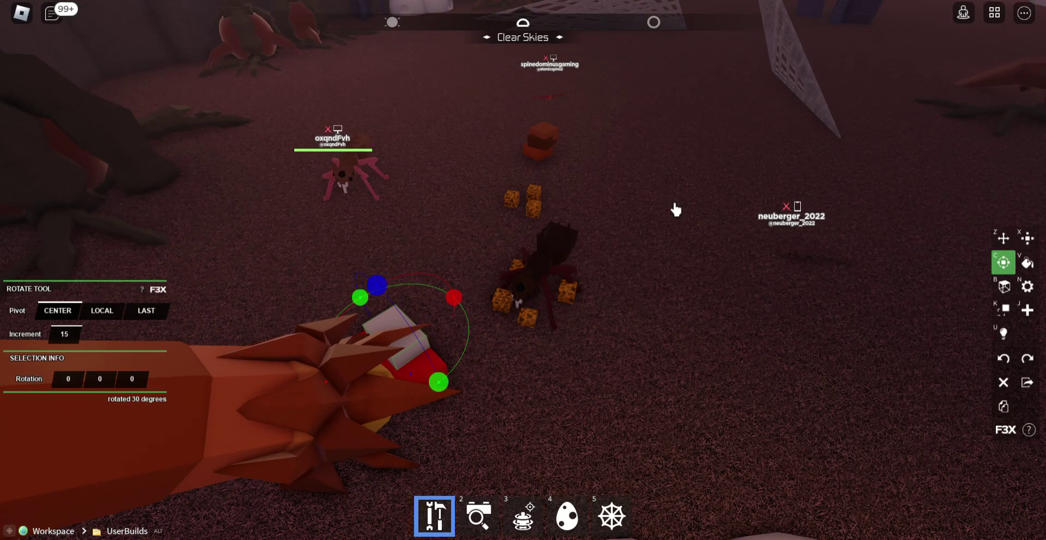
drag(675, 209, 676, 210)
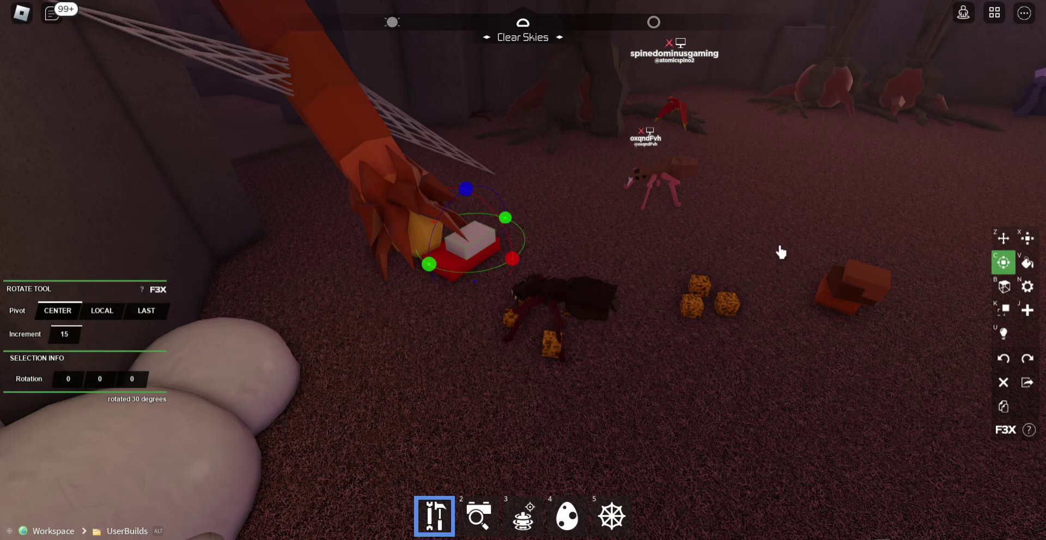
drag(780, 252, 780, 253)
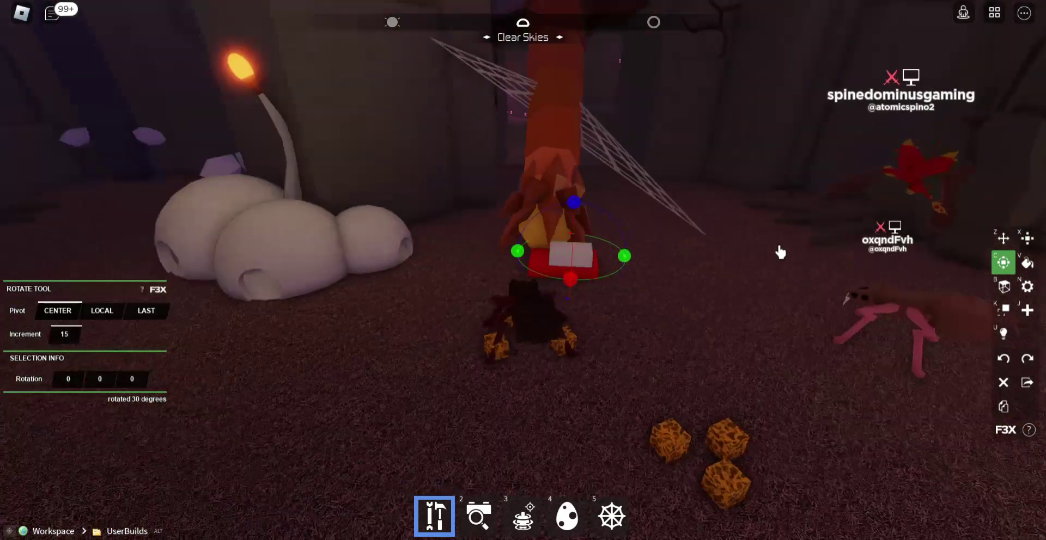
click(683, 216)
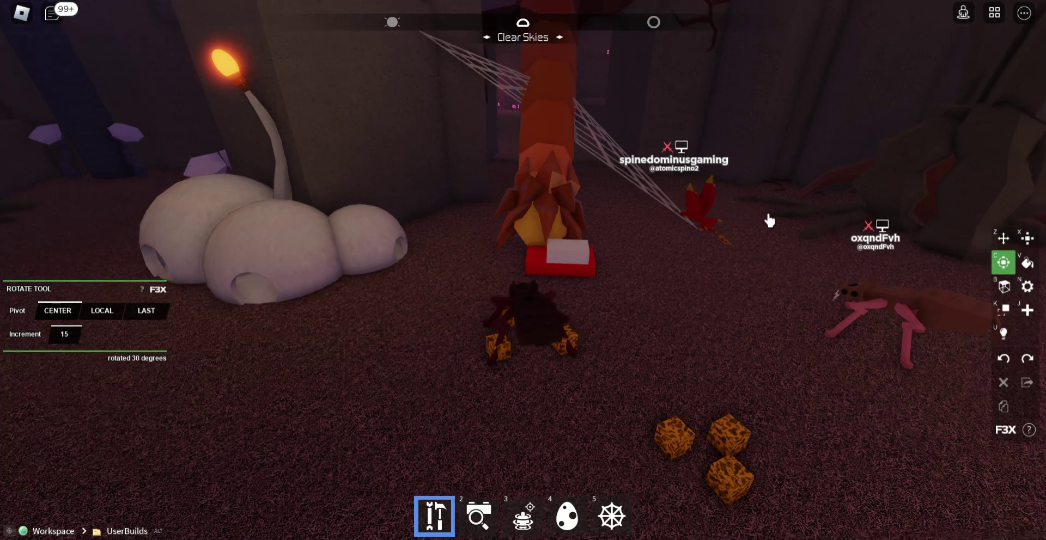
drag(734, 212, 769, 221)
- Delete the small web strand and the web piece above the plate
click(643, 181)
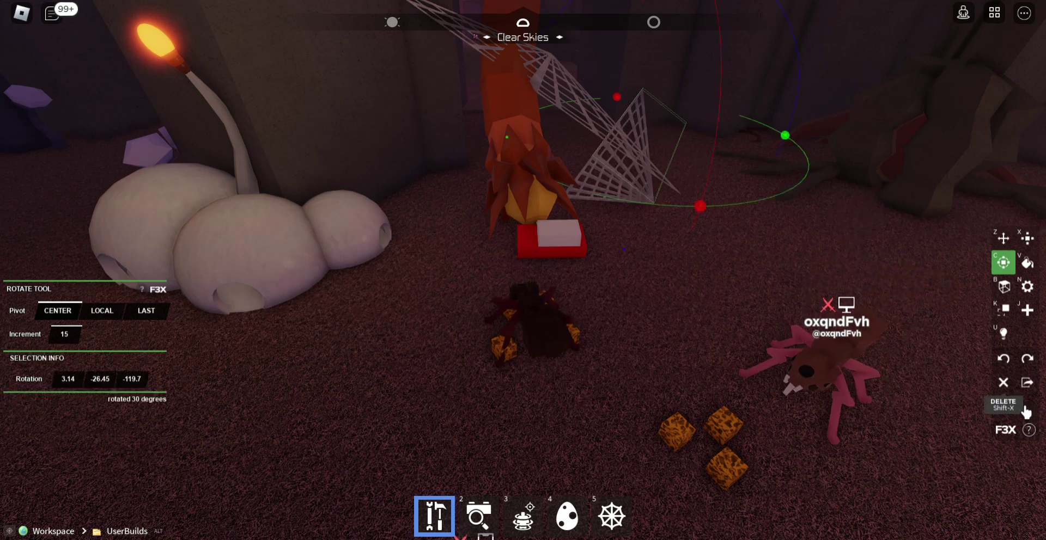
click(703, 239)
key(shift+x)
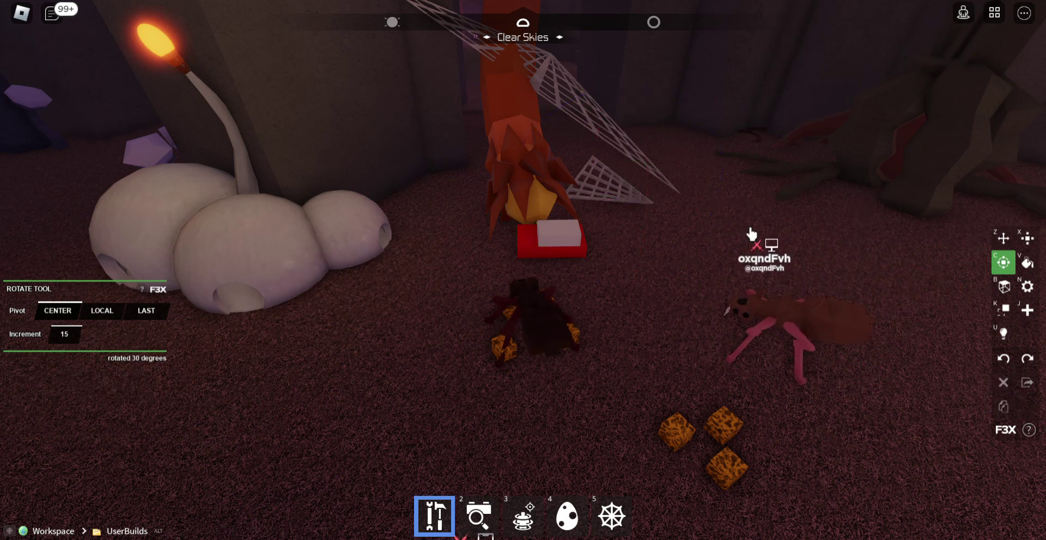
click(627, 148)
key(shift+x)
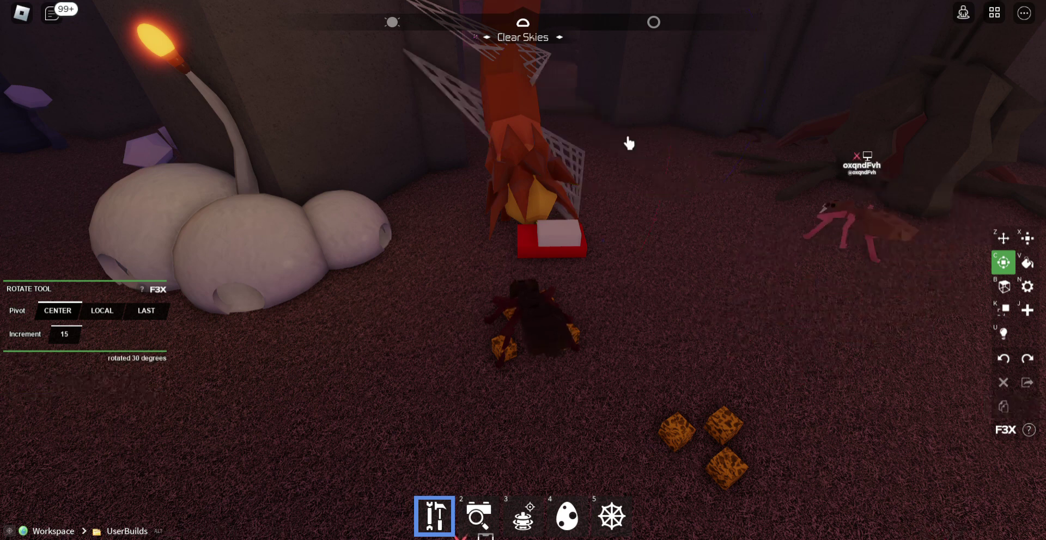
- Delete two more nearby web pieces and the tall web column
click(485, 127)
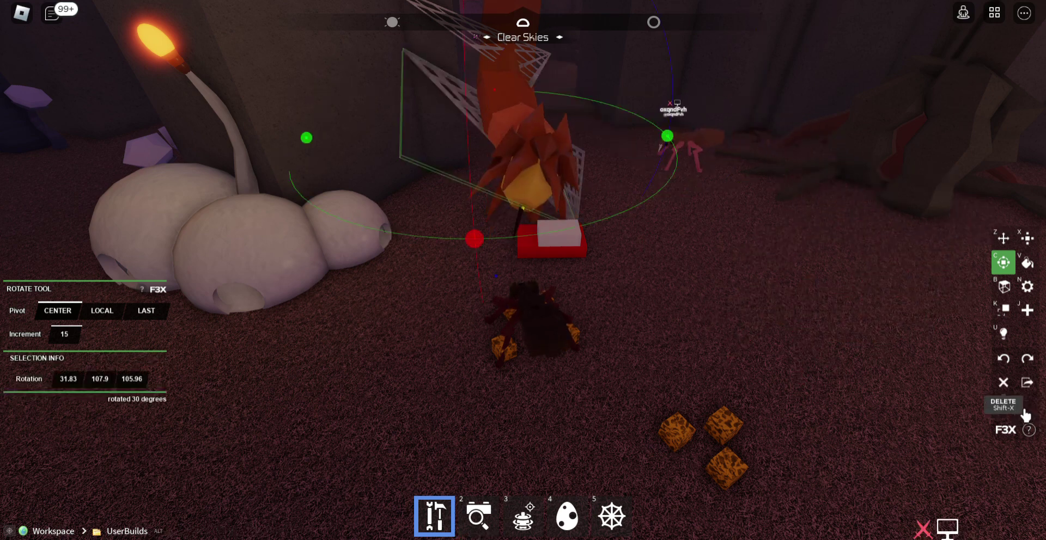
click(1004, 382)
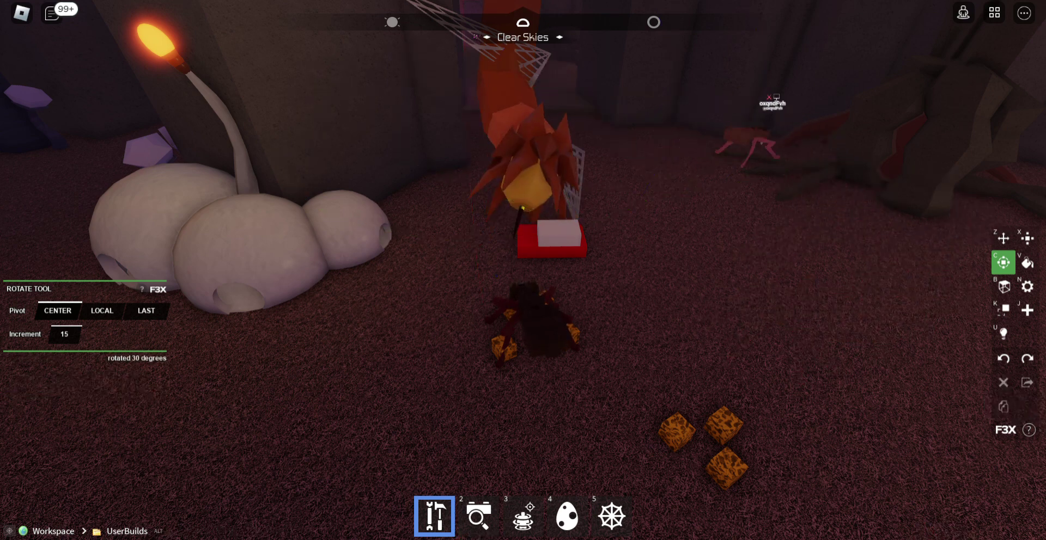
click(491, 69)
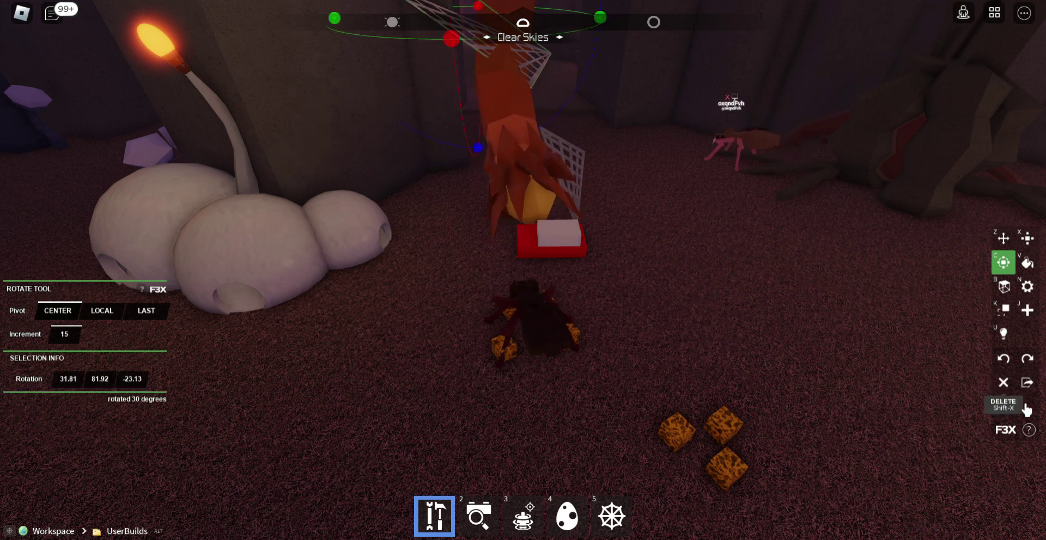
click(1013, 391)
click(596, 183)
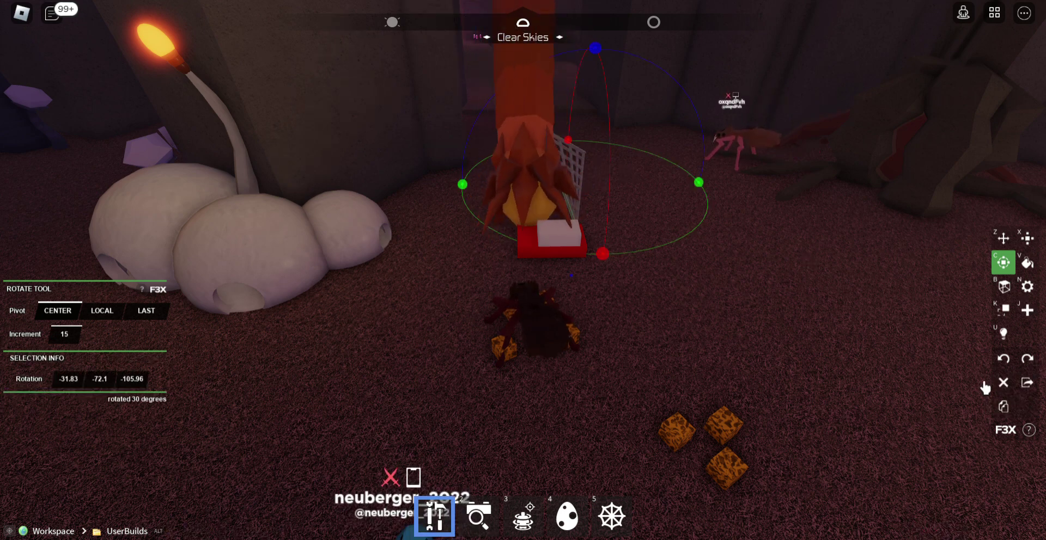
click(1003, 382)
- Delete the last two webs near the plate
mouse_move(883, 408)
mouse_down()
mouse_move(782, 380)
mouse_move(752, 163)
mouse_up()
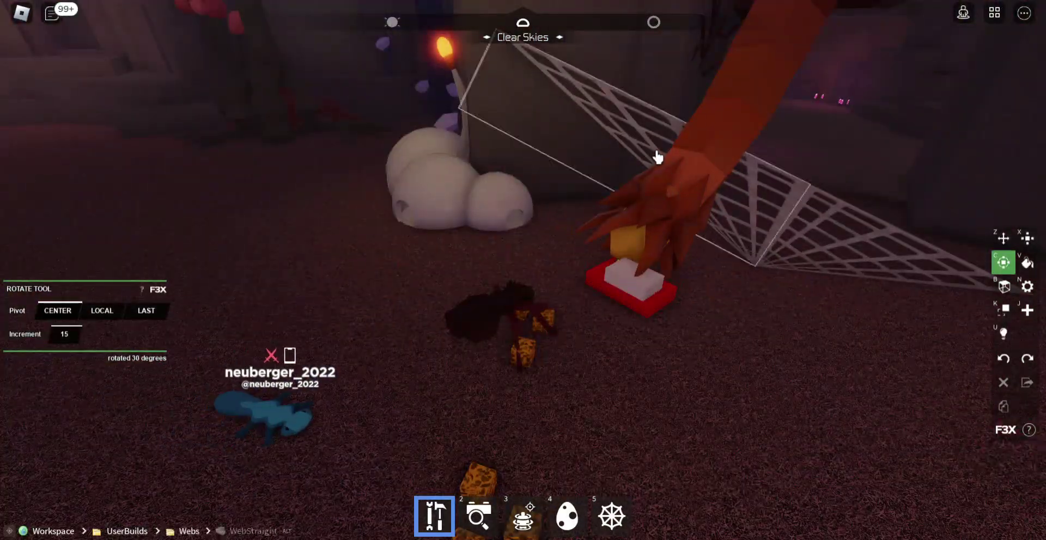
click(658, 157)
click(1028, 411)
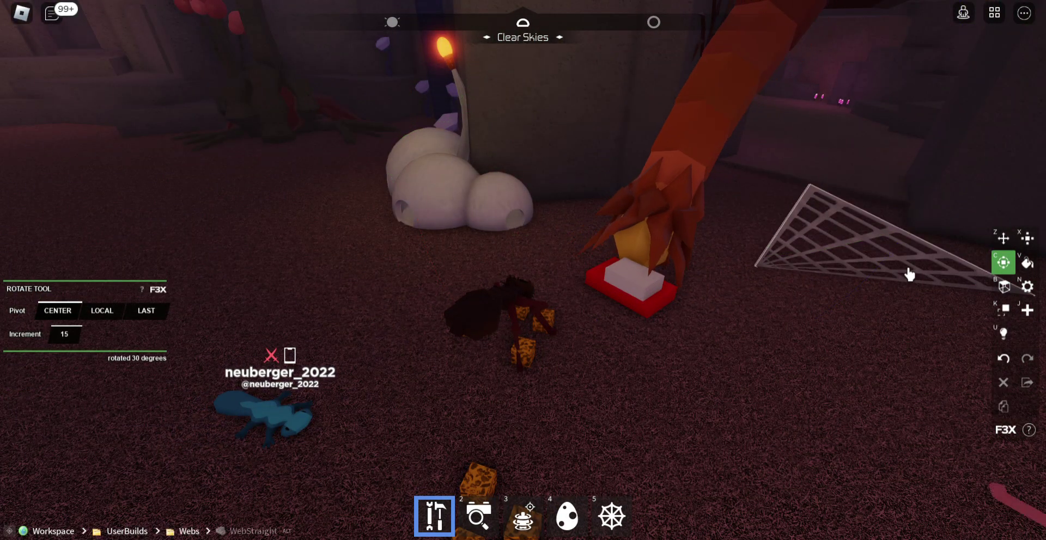
click(910, 275)
click(1030, 419)
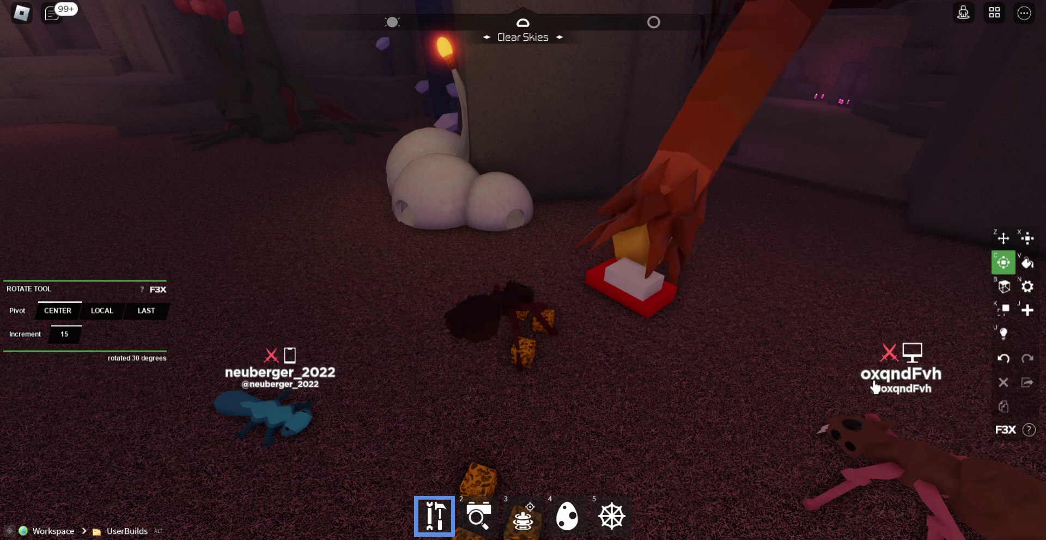
drag(866, 368, 507, 275)
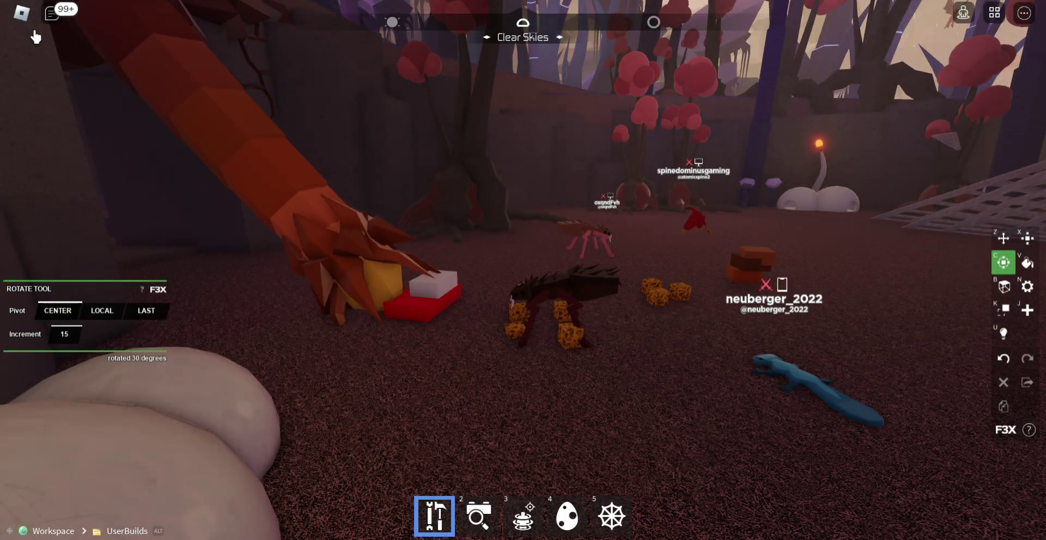
- Delete the two remaining white net pieces near the meal
key(Escape)
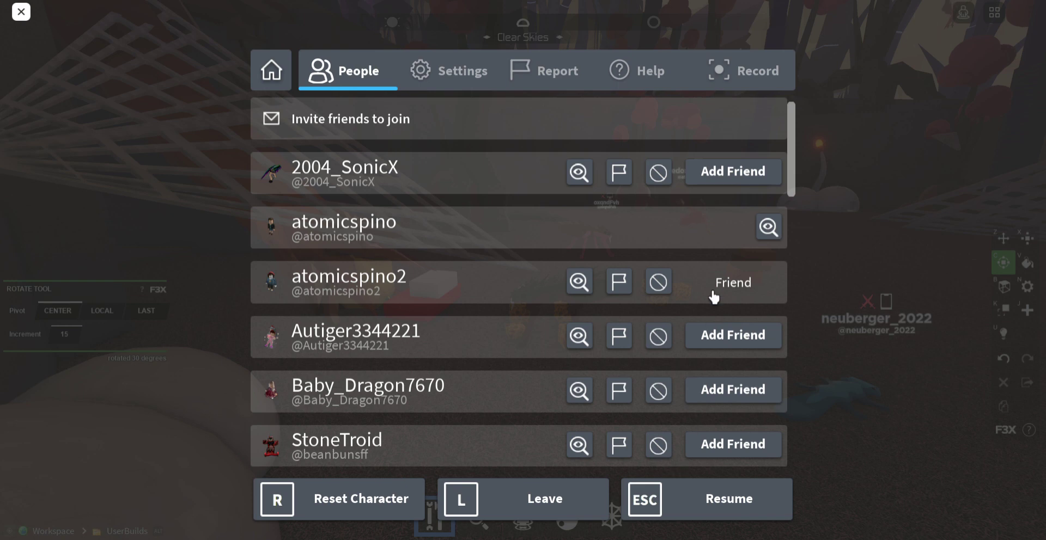
click(757, 71)
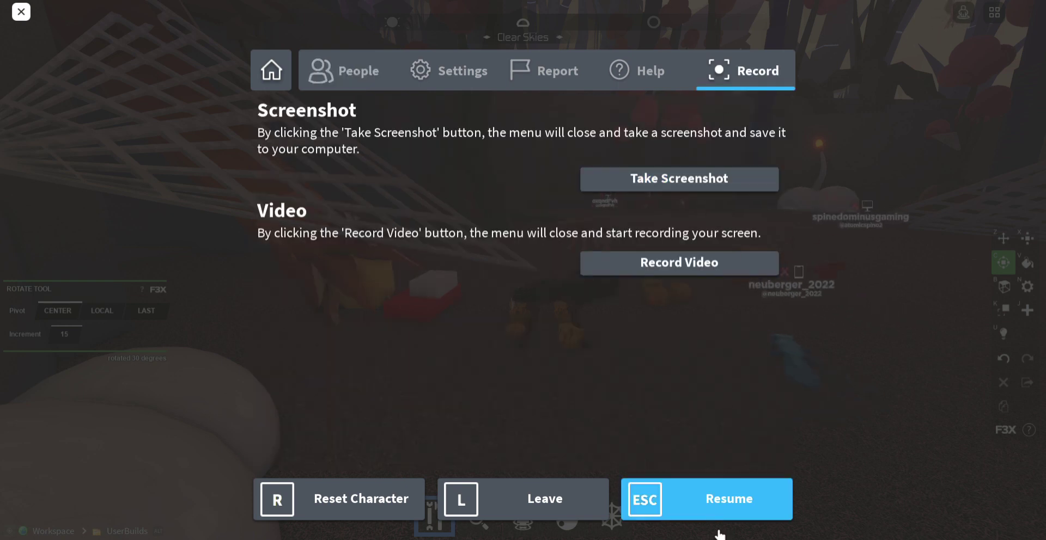
click(705, 499)
click(336, 184)
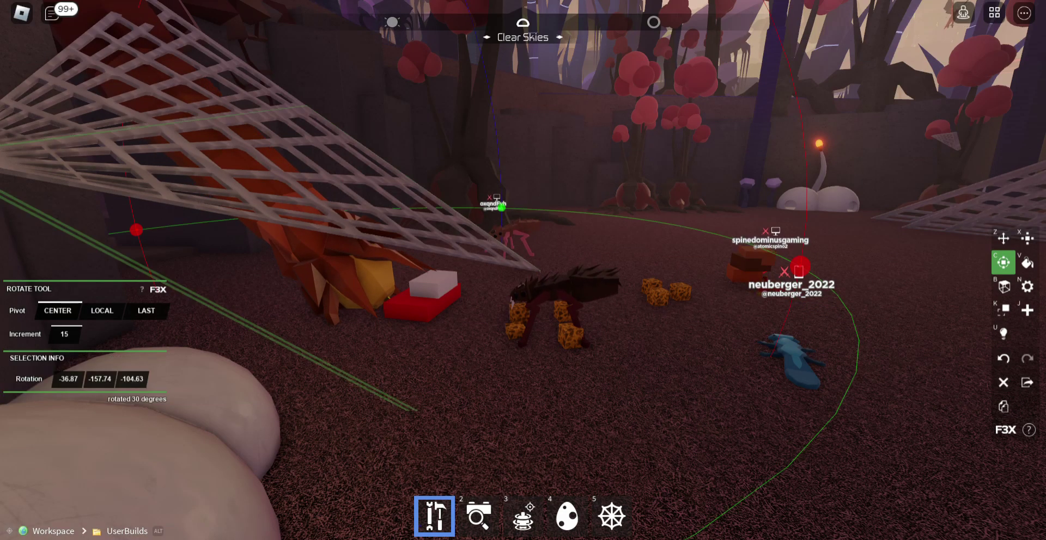
click(1003, 382)
click(181, 115)
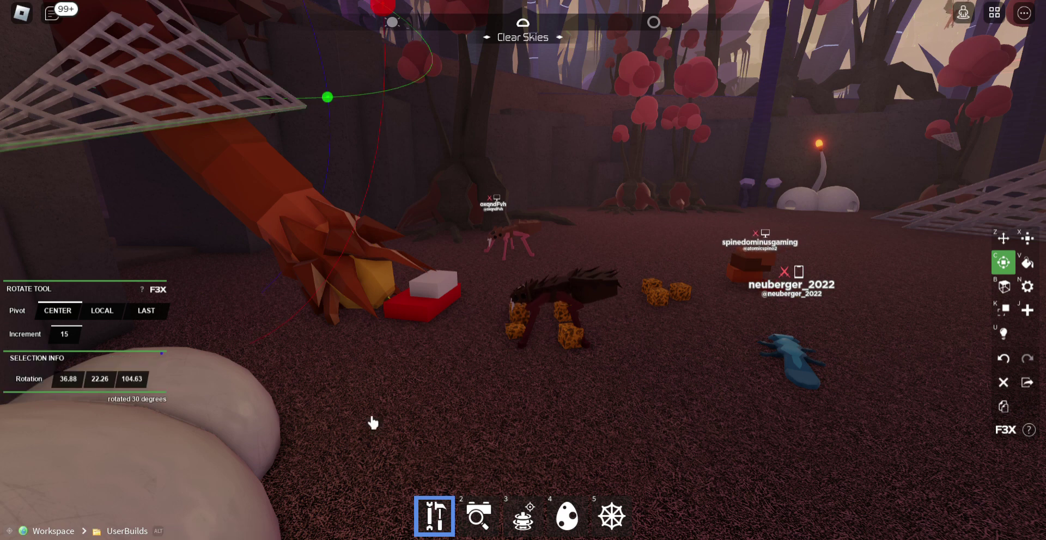
drag(327, 98, 168, 231)
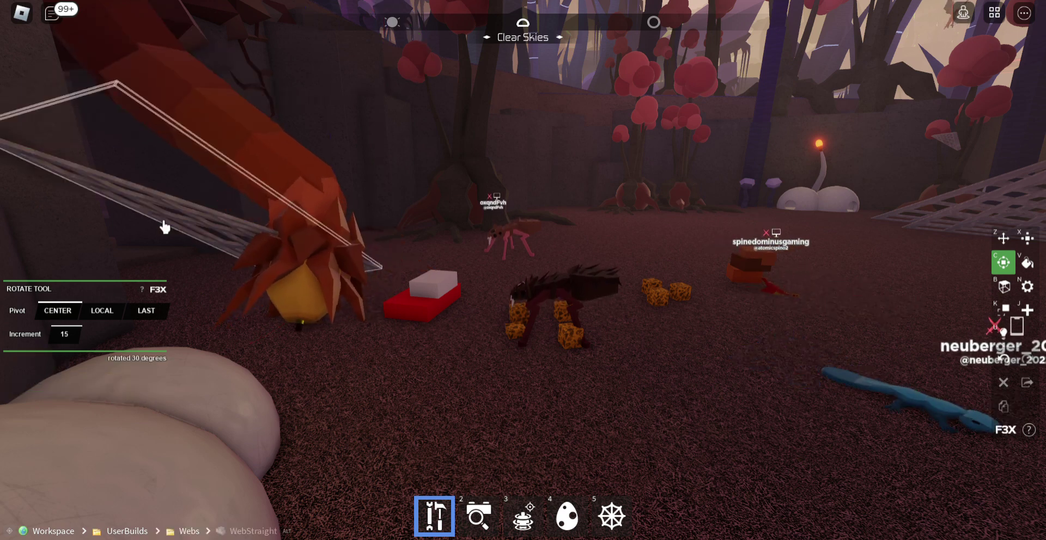
click(1003, 382)
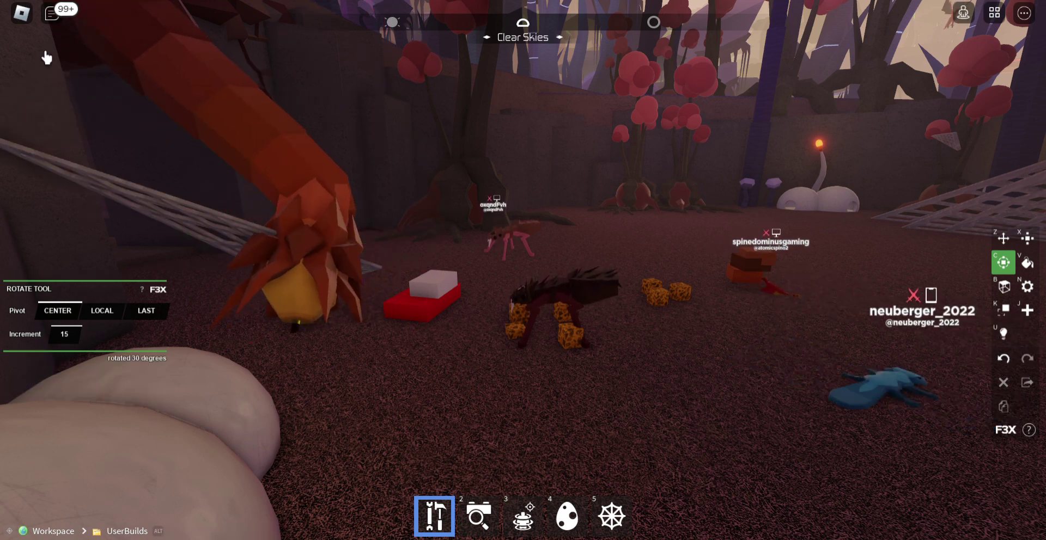
- Take two screenshots of the picnic scene from the Record options
click(22, 11)
click(735, 70)
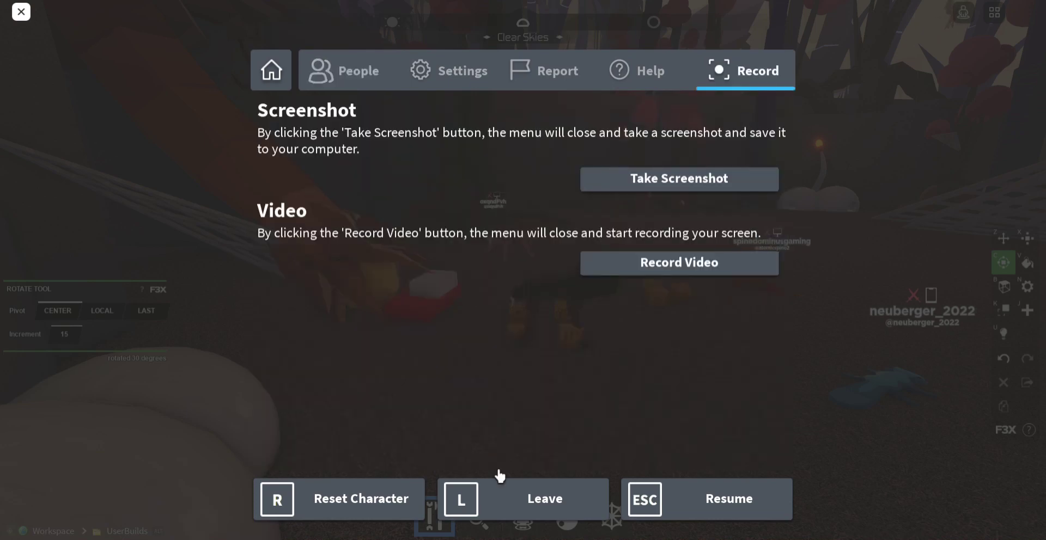
click(678, 178)
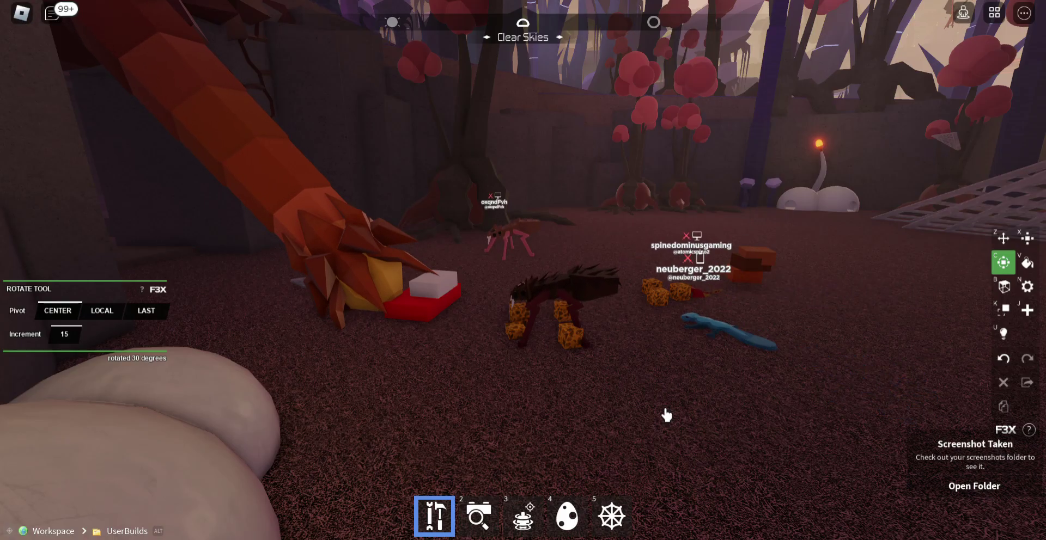
key(Escape)
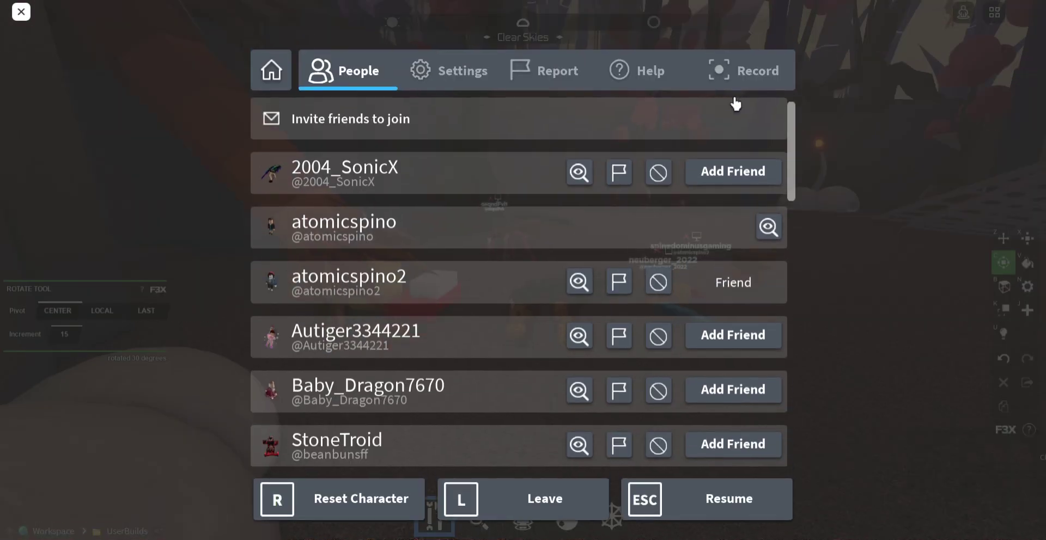
click(738, 74)
click(704, 206)
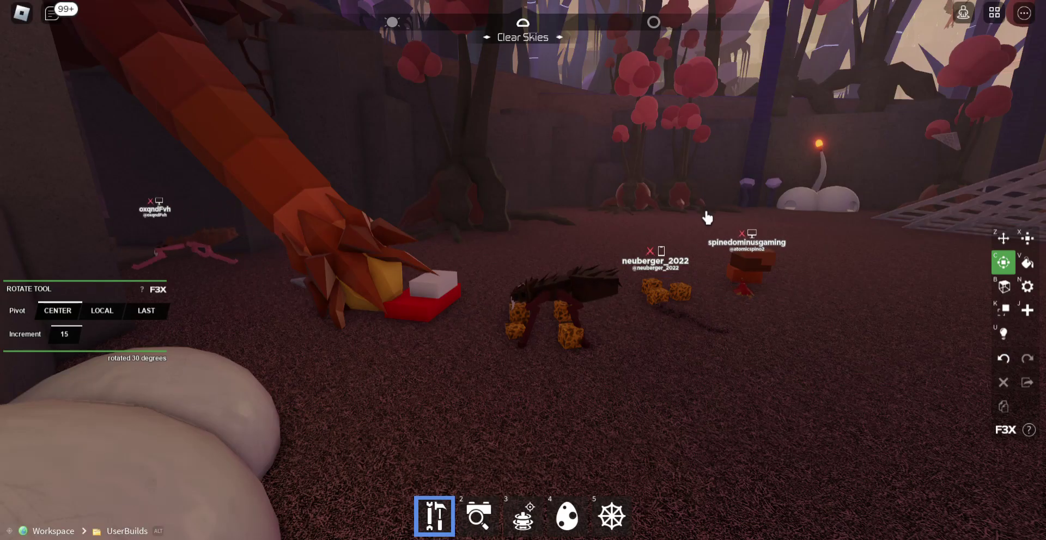
right_click(708, 218)
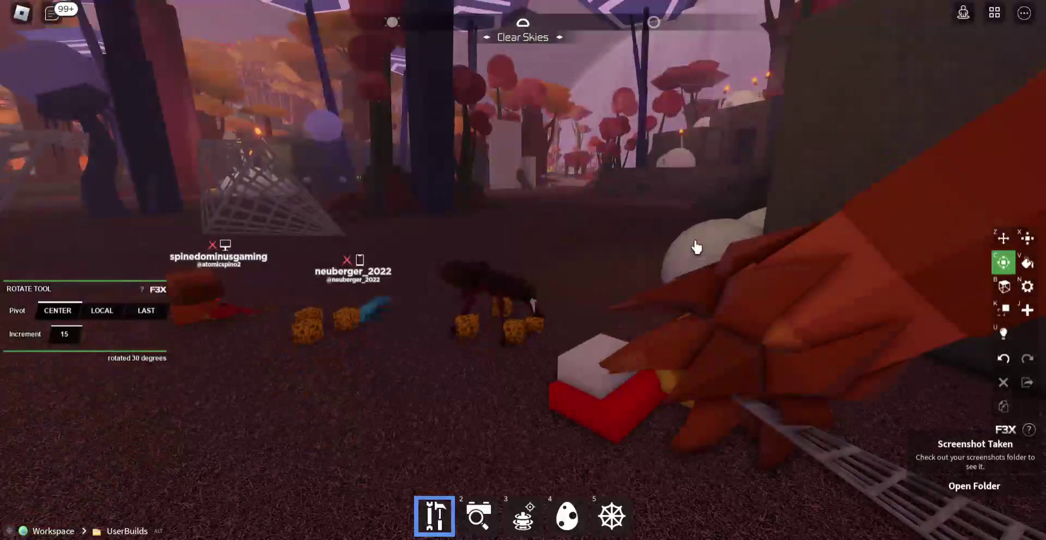
drag(696, 247, 527, 208)
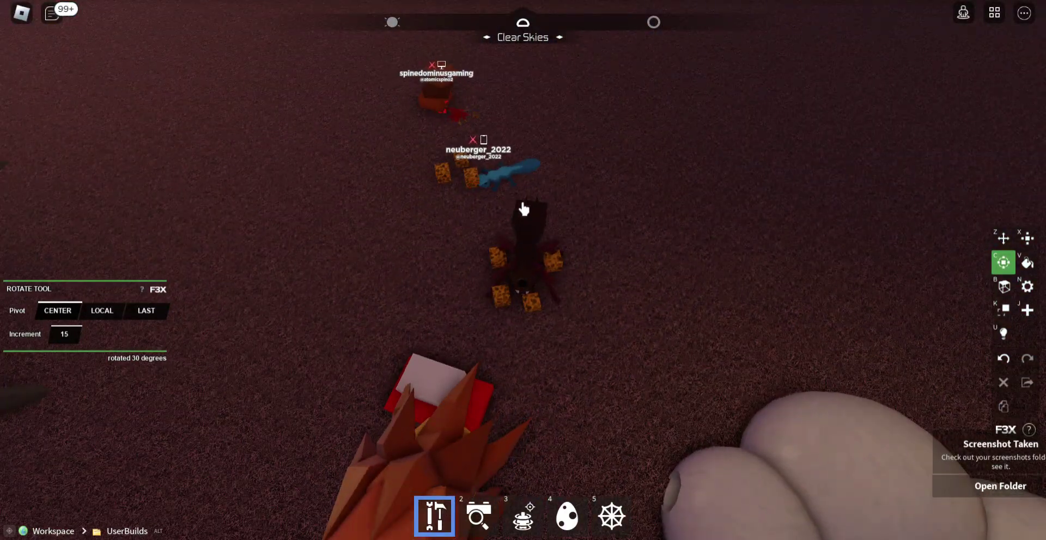
mouse_move(502, 220)
mouse_down()
mouse_move(504, 181)
mouse_move(756, 294)
mouse_move(754, 304)
mouse_up()
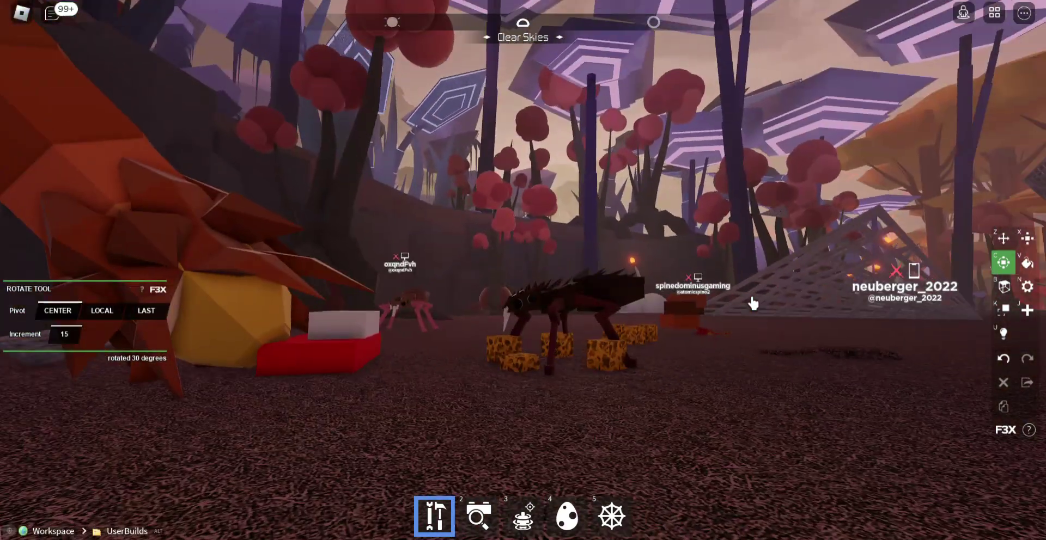
click(754, 304)
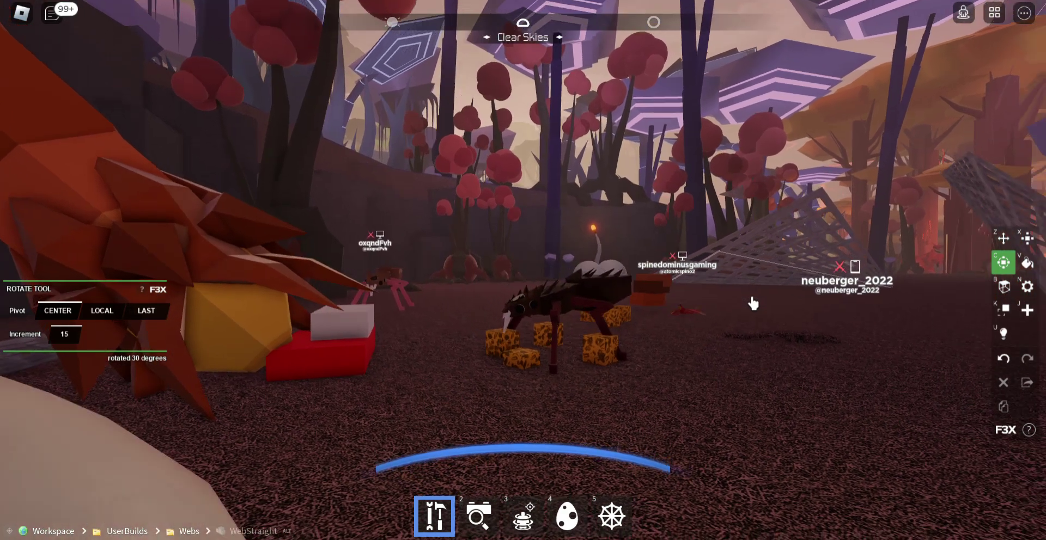
drag(754, 303, 755, 277)
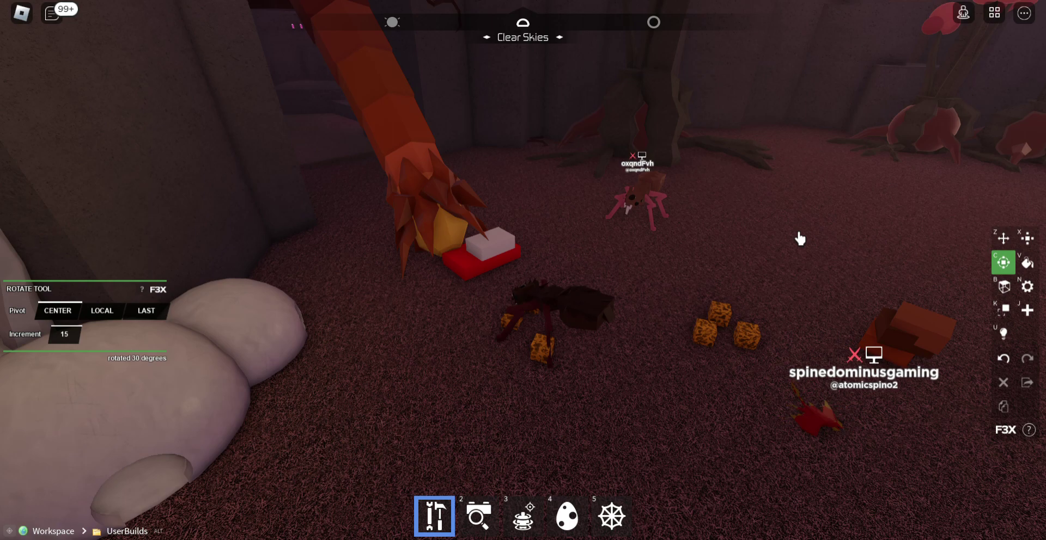
drag(800, 238, 793, 241)
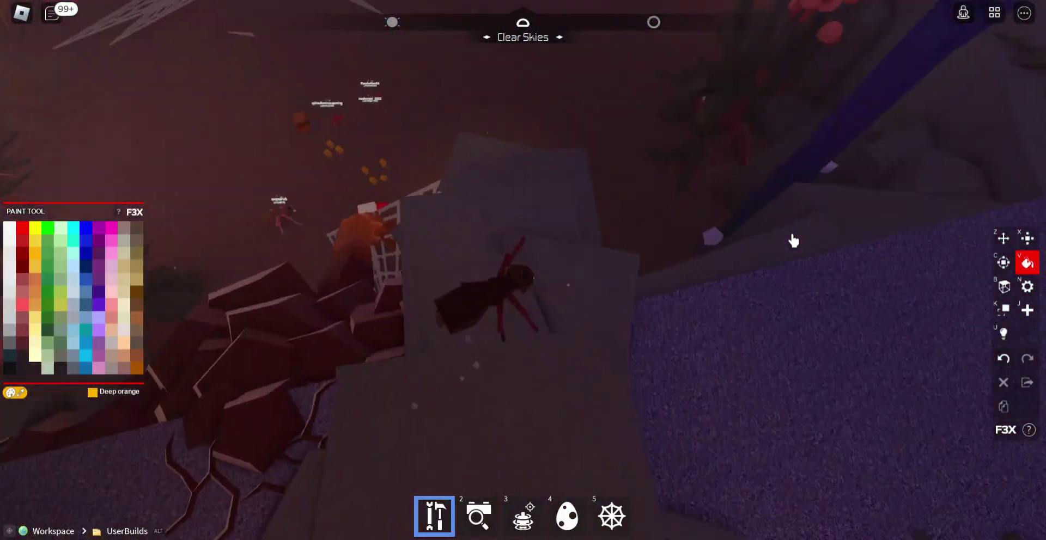
- Look around and move through the world to the grey ledge beside the white dome houses
drag(793, 240, 792, 241)
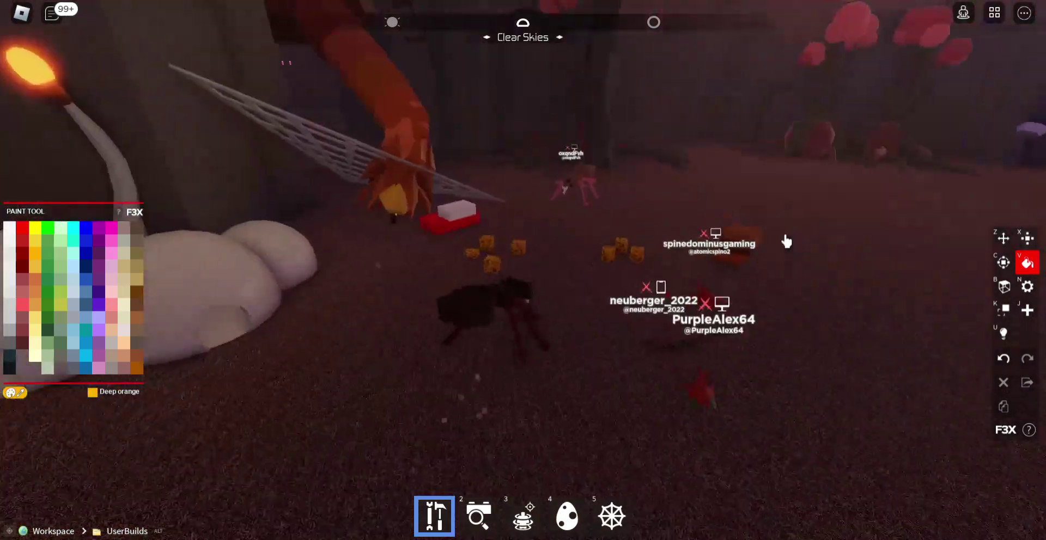
right_click(758, 250)
drag(758, 250, 670, 268)
scroll(665, 243, down, 3)
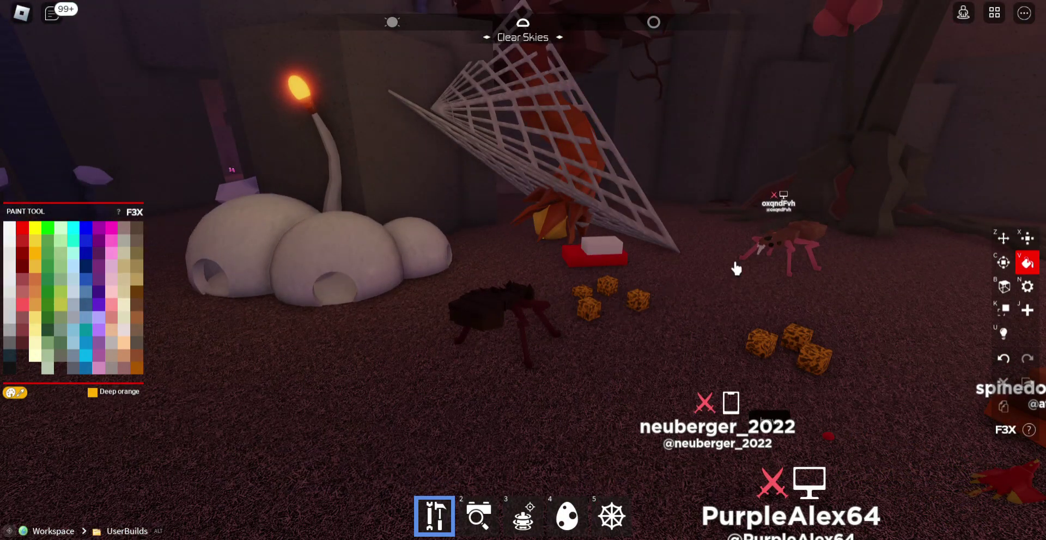
drag(736, 269, 785, 260)
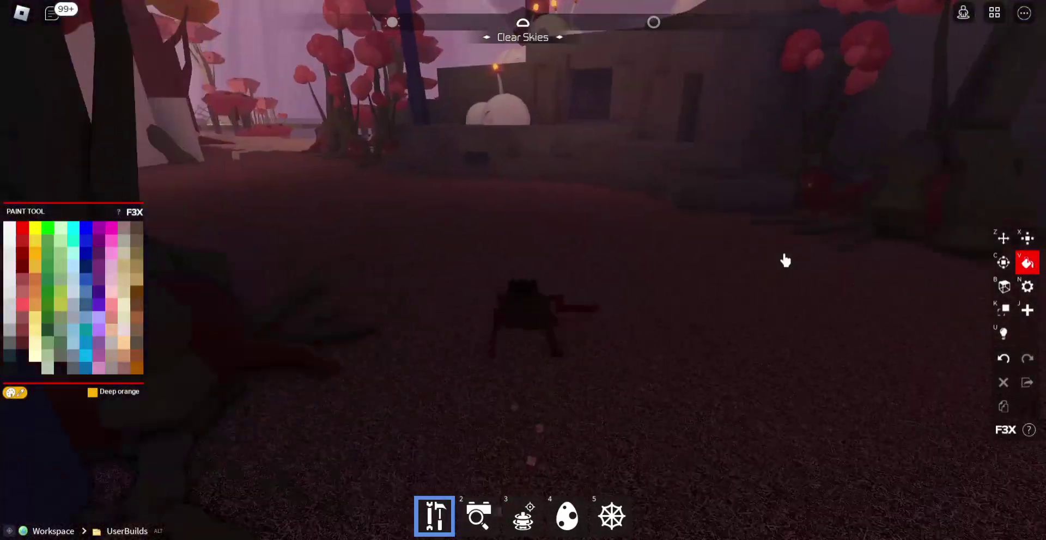
drag(784, 261, 766, 242)
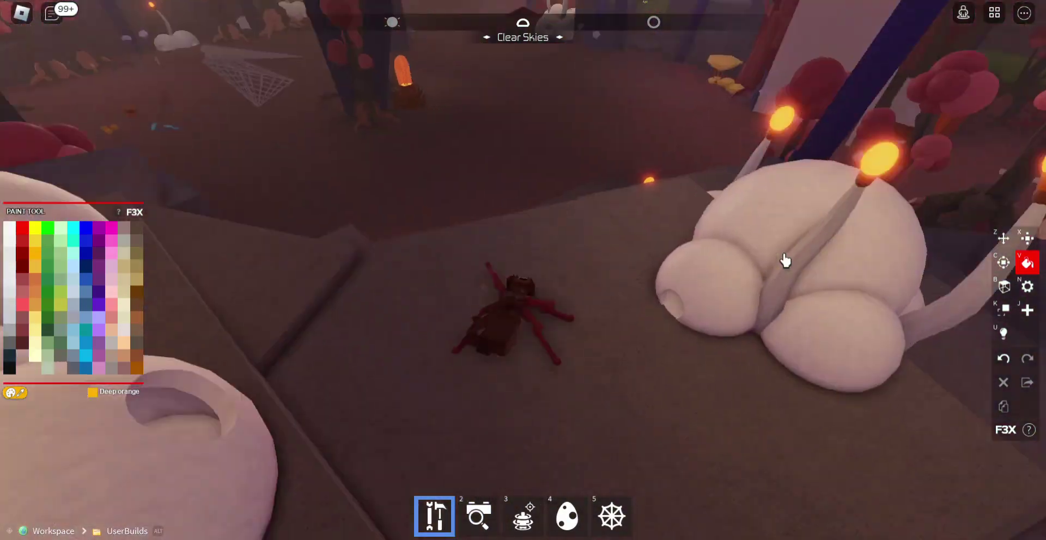